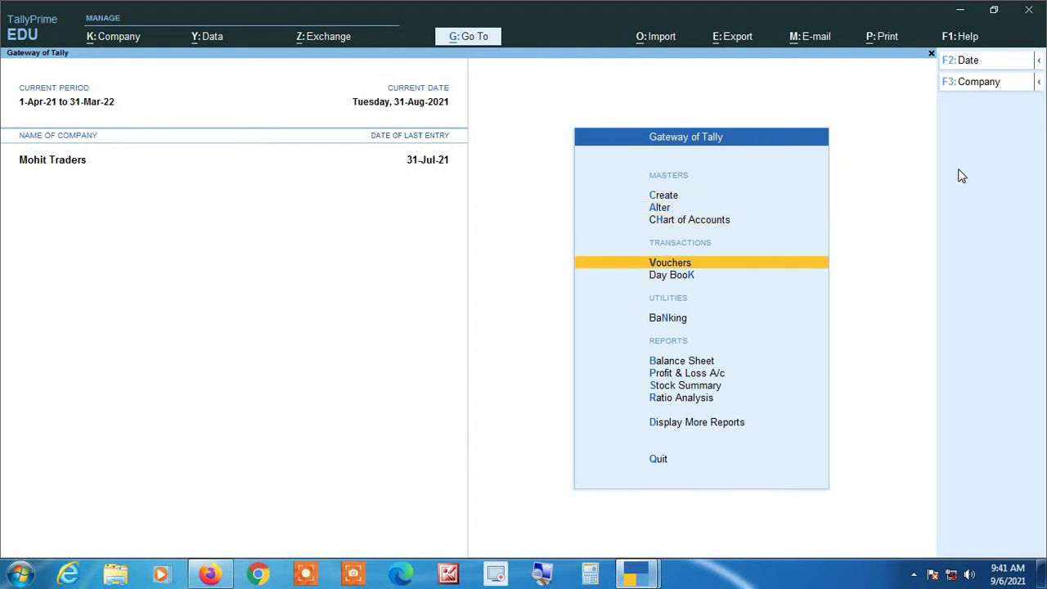
key(Return)
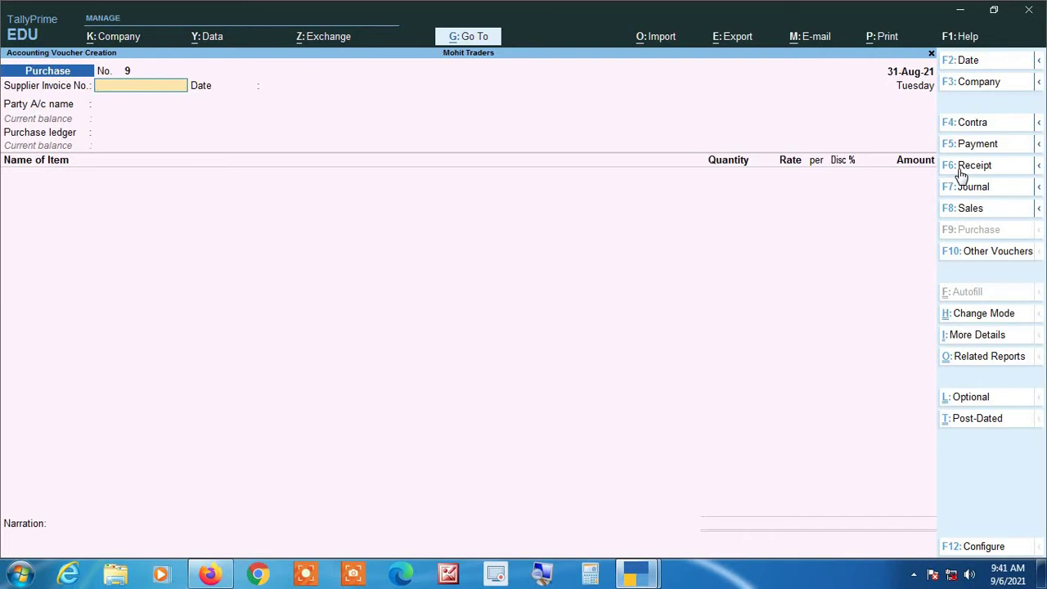
key(Escape)
key(Return)
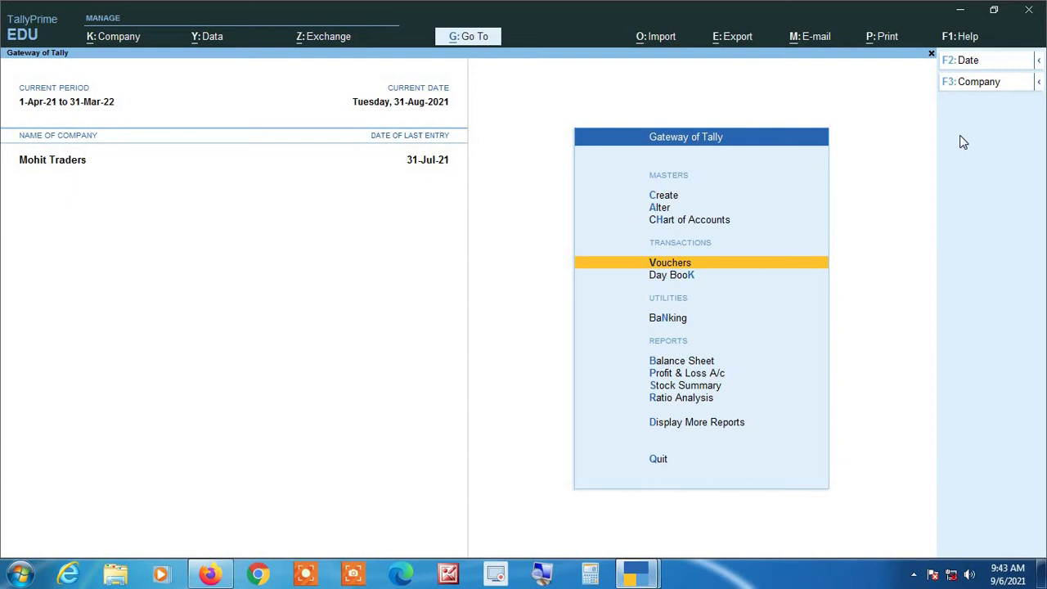
Open the Account Books reports from Display More Reports.
key(Down)
key(Down)
key(Down)
key(Down)
key(Down)
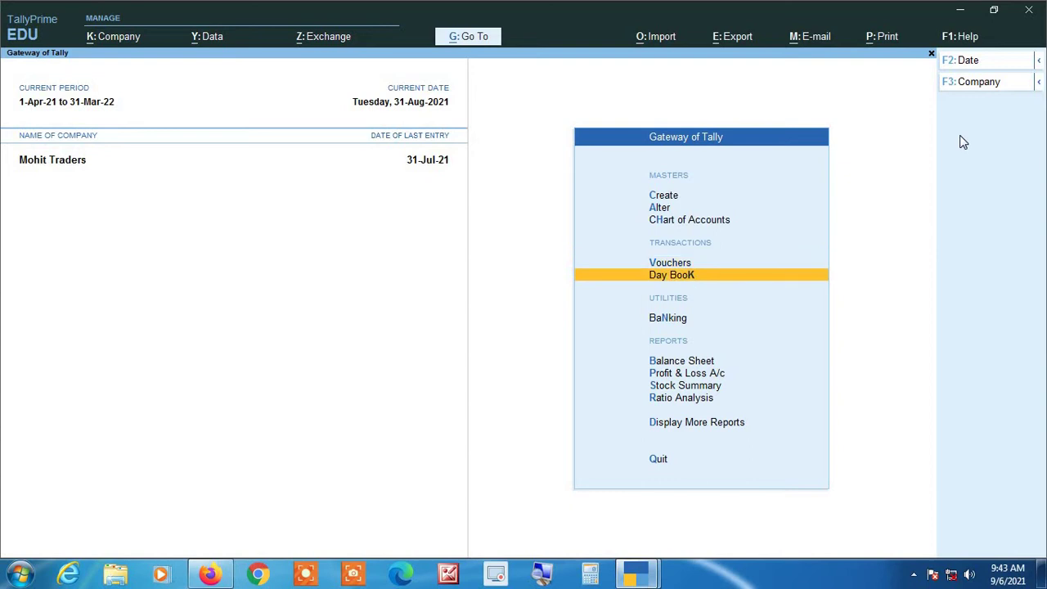
key(Down)
key(Down)
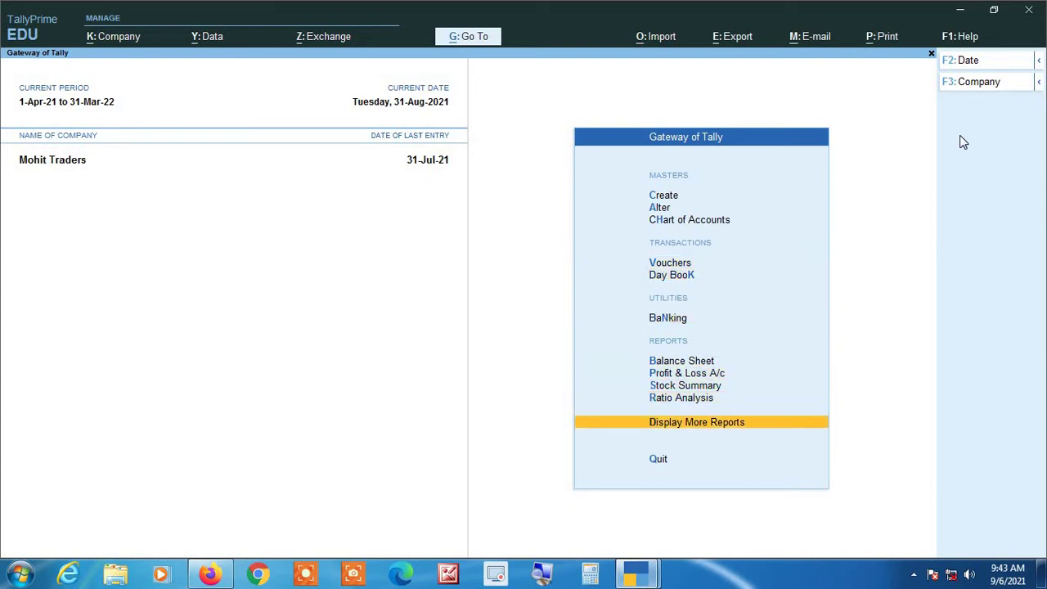
key(Return)
key(Down)
key(Down)
key(Down)
key(Down)
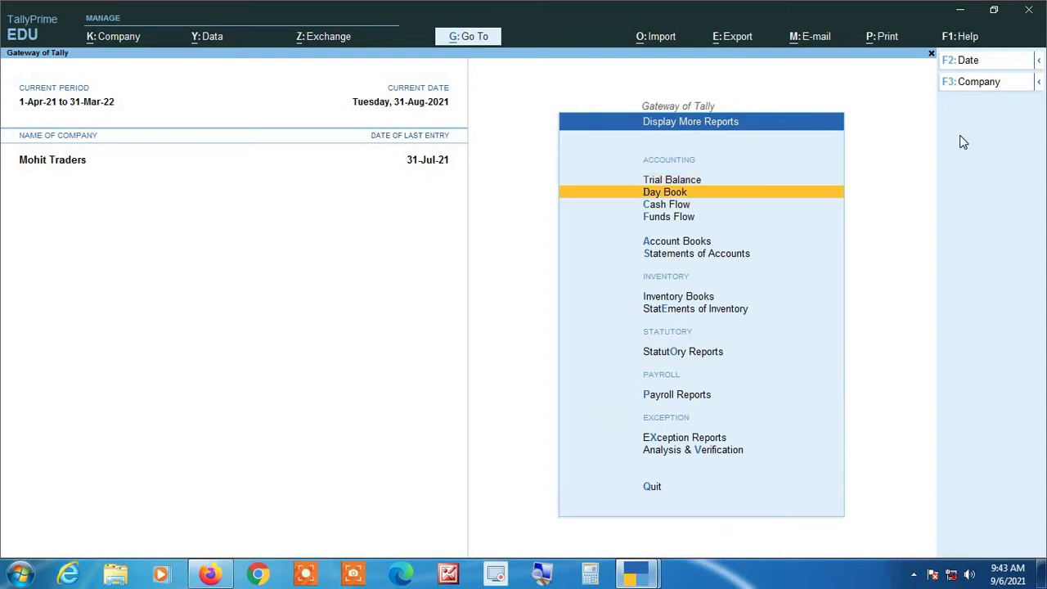
key(Return)
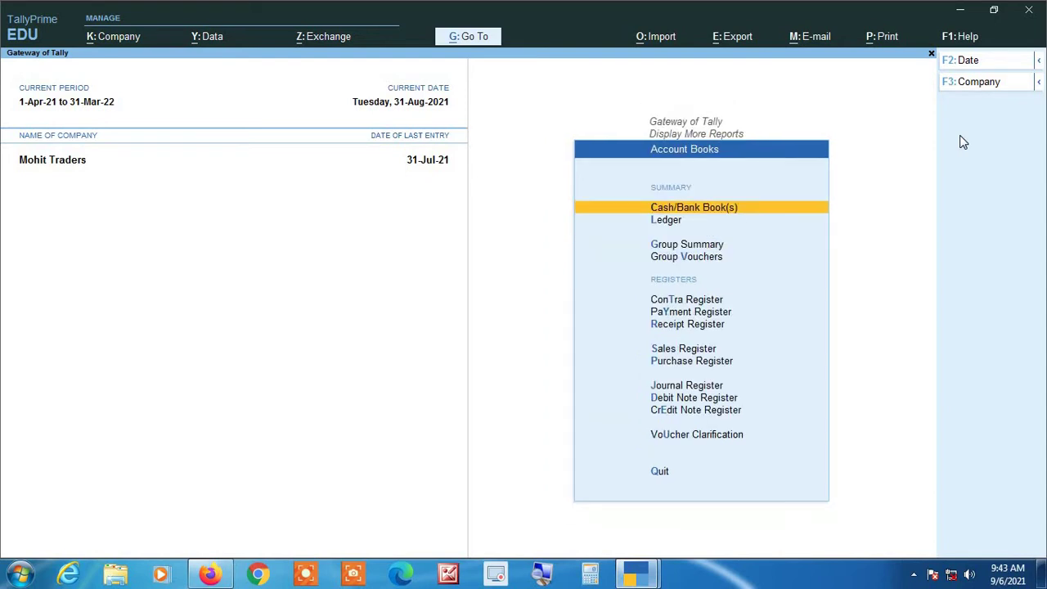
Open the ledger vouchers report for Harshit Traders (Delhi).
key(Down)
key(Return)
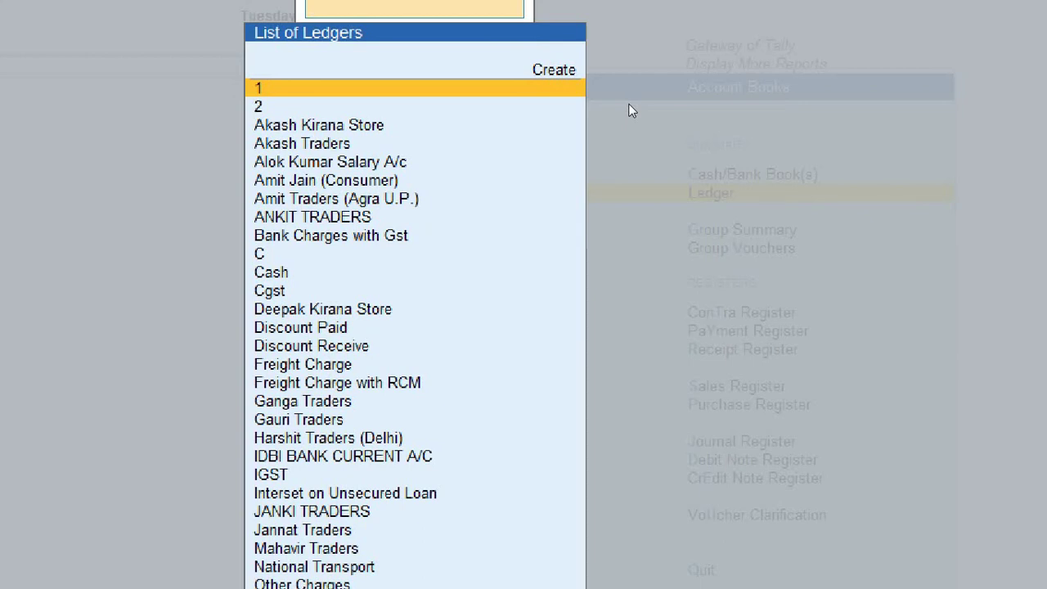
text(Har)
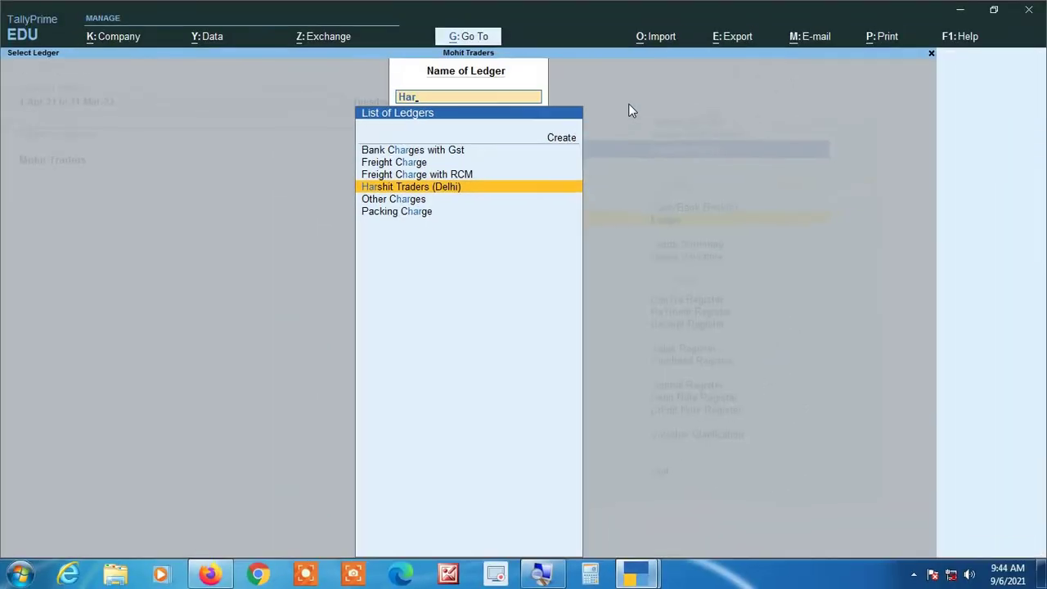
key(Return)
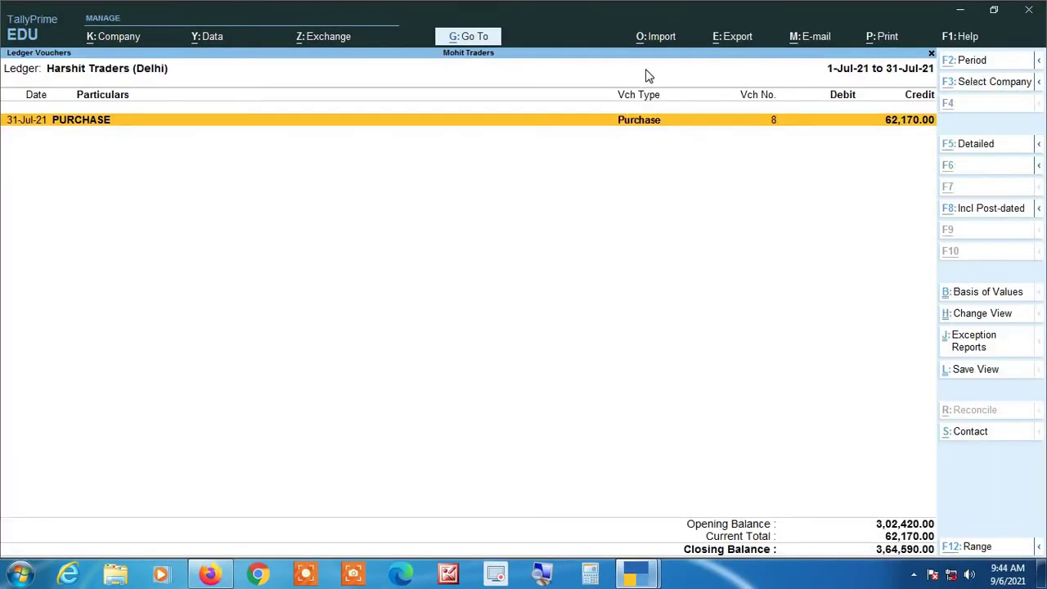
Set the ledger report period to 1-Apr-21 to 31-Jul-21.
key(alt+F2)
key(BackSpace)
key(Return)
key(BackSpace)
key(Return)
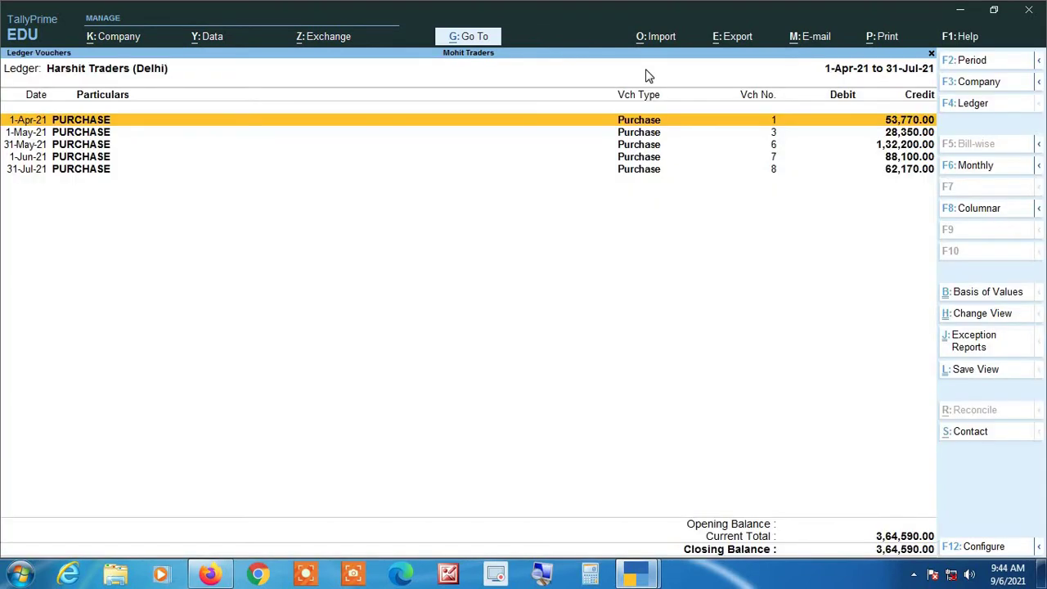
Look through the purchase vouchers listed in the Harshit Traders (Delhi) ledger.
key(Down)
key(Down)
key(Down)
key(Down)
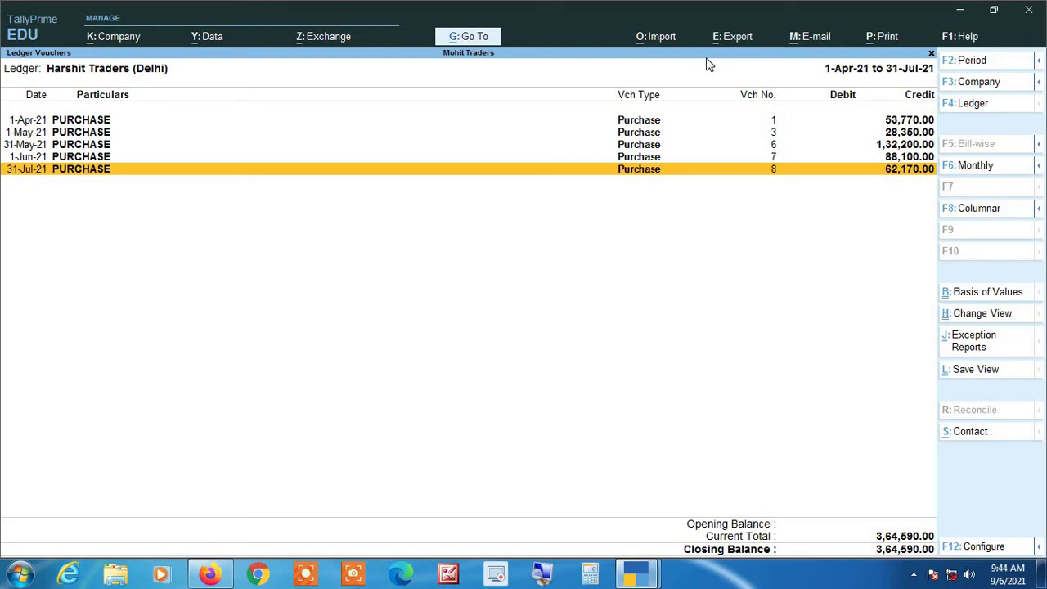
key(Up)
key(Up)
key(Down)
key(Down)
key(Up)
key(Up)
key(Up)
key(Up)
key(Down)
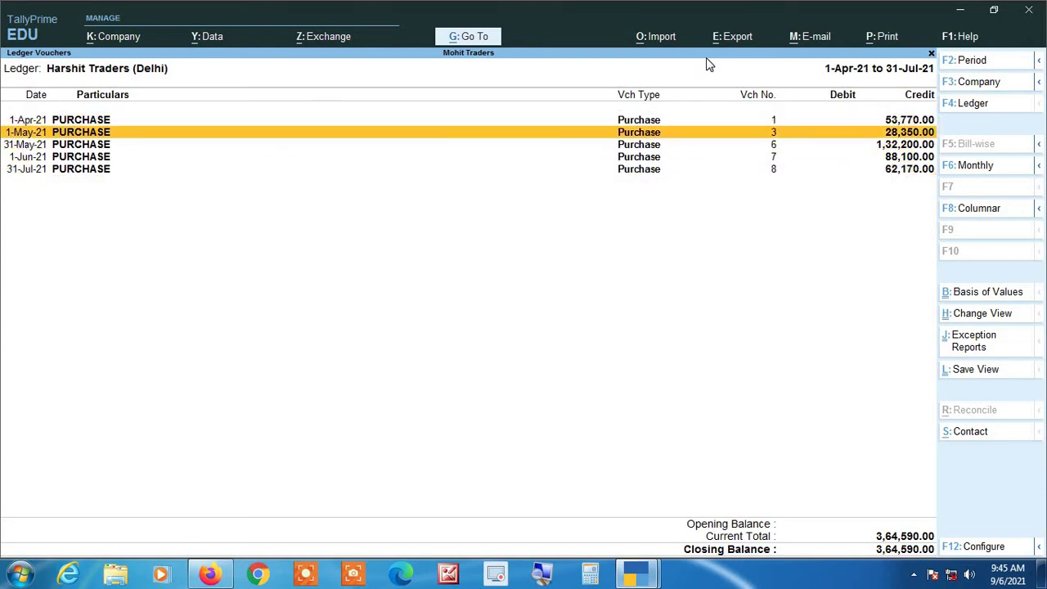
key(Down)
key(Down)
key(Down)
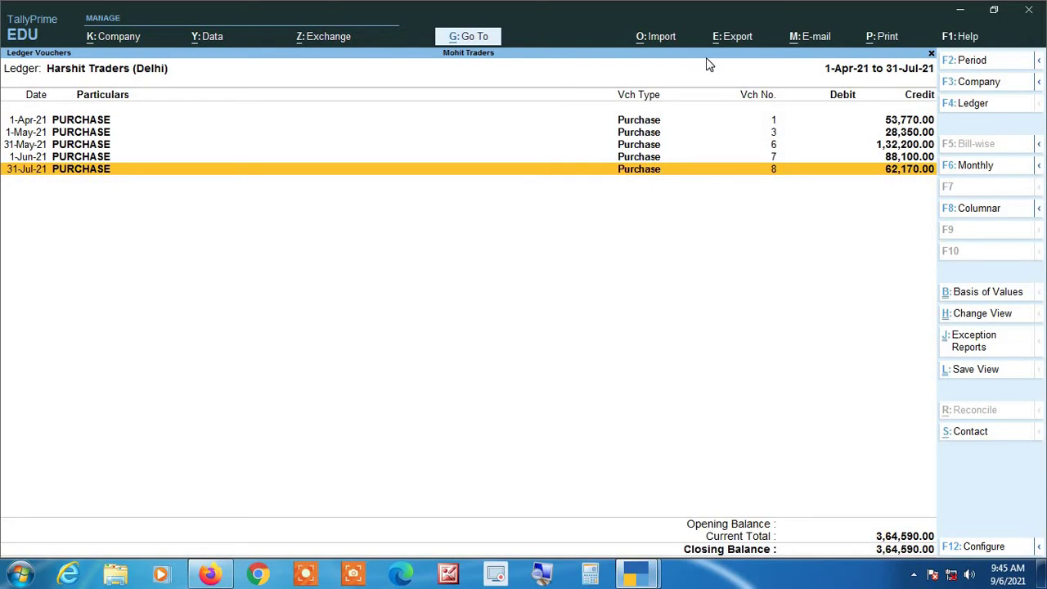
Duplicate the 31-Jul-21 purchase voucher from the ledger report.
key(Up)
key(Down)
click(543, 577)
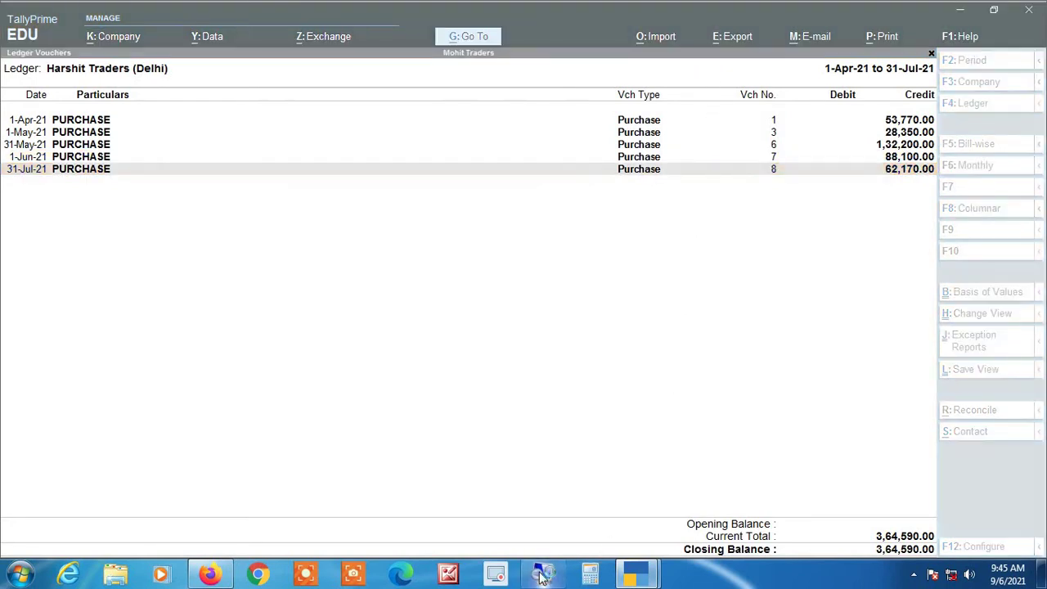
click(5, 220)
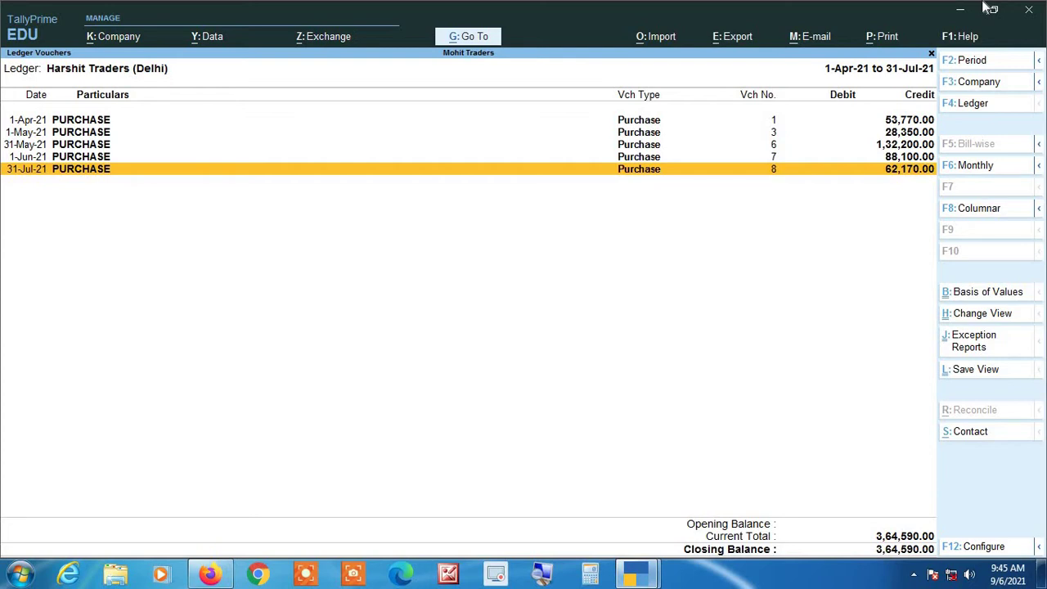
key(alt+2)
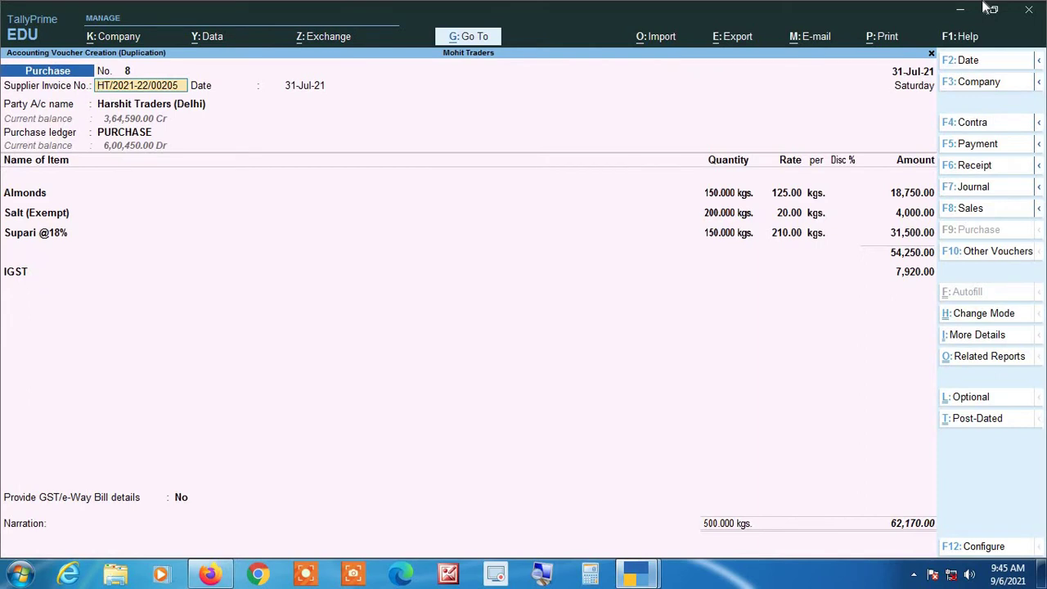
Set the duplicated purchase voucher's date to 1-8-2021.
click(540, 579)
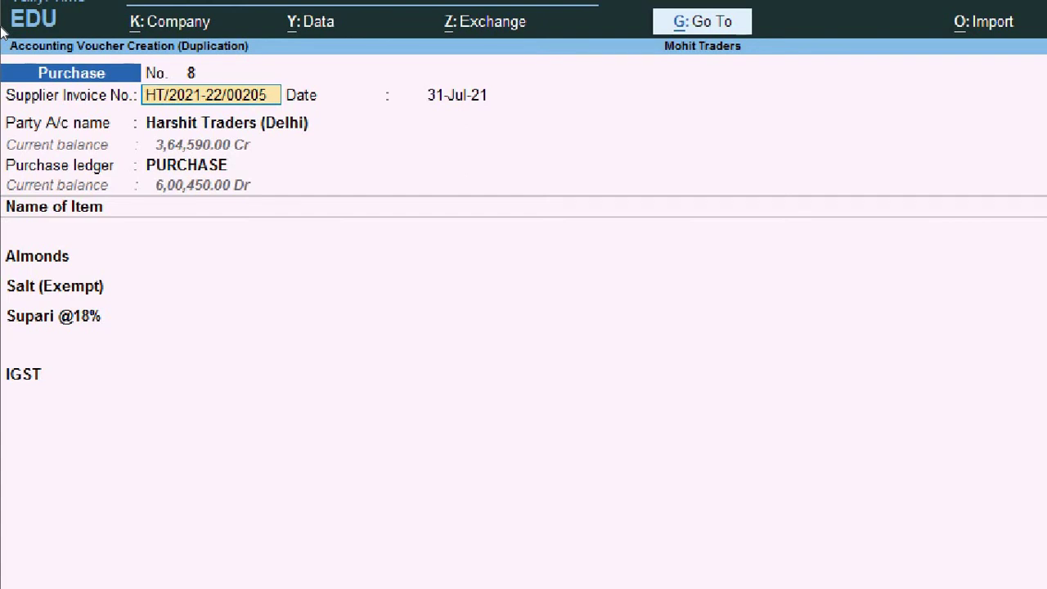
key(F2)
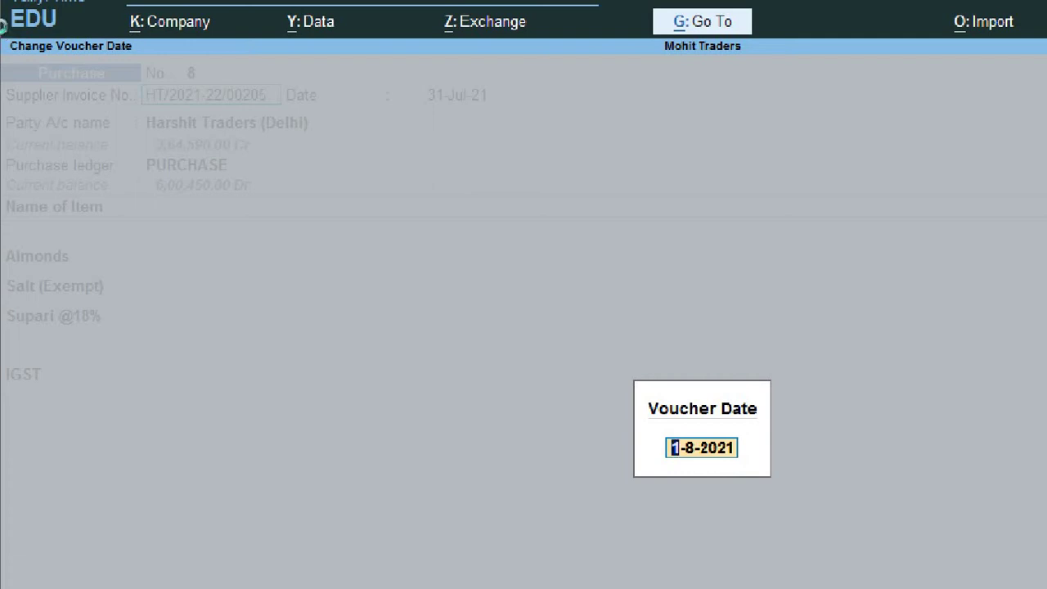
key(Escape)
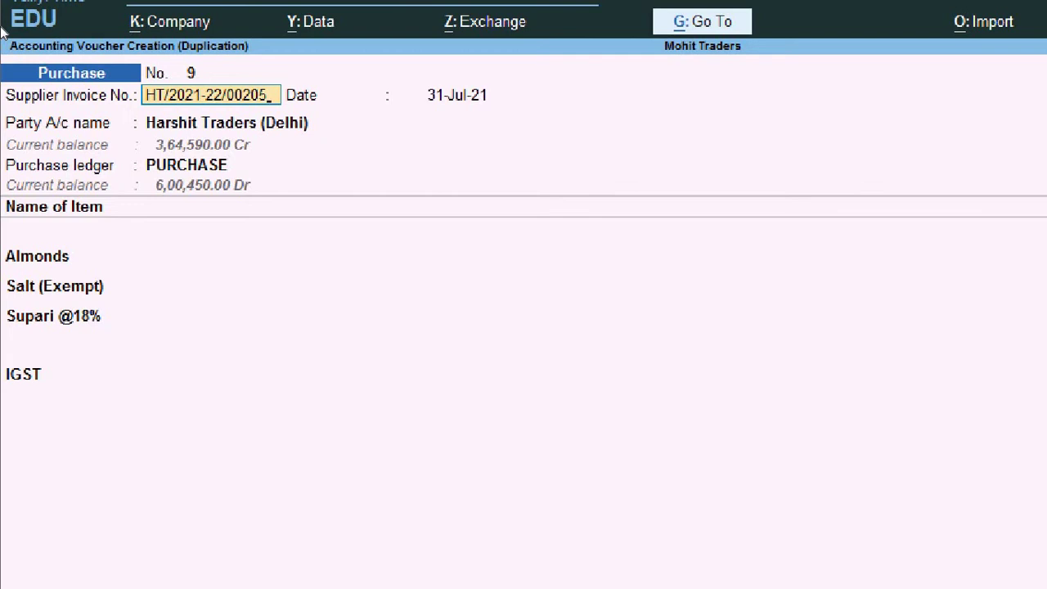
Change the ending of the supplier invoice number to 25 and its date to 1-Aug-21, keeping the party and purchase ledger.
key(BackSpace)
key(BackSpace)
text(25)
key(Return)
text(1-8)
key(Return)
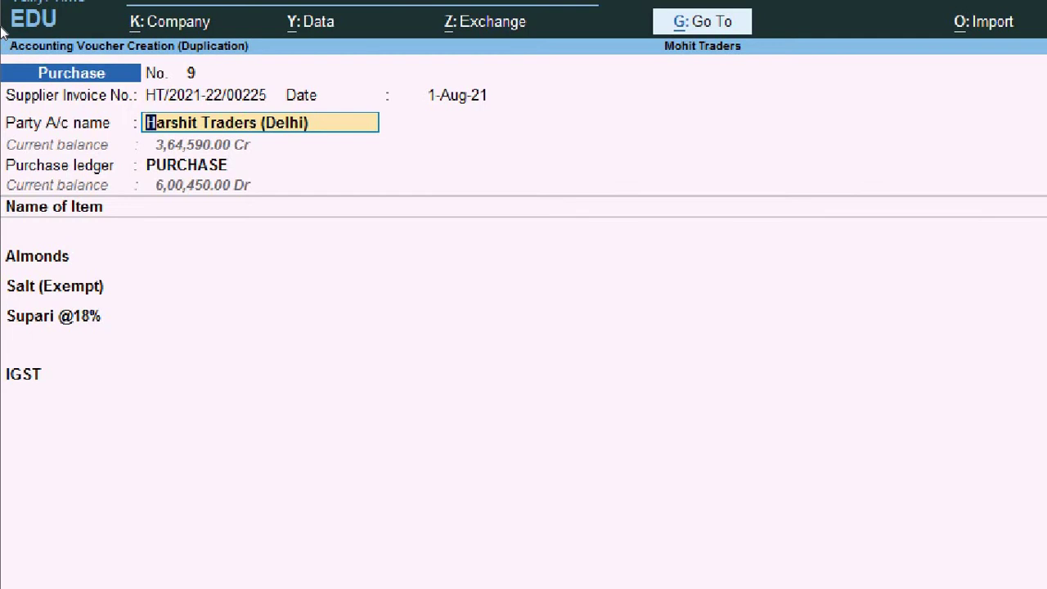
key(Return)
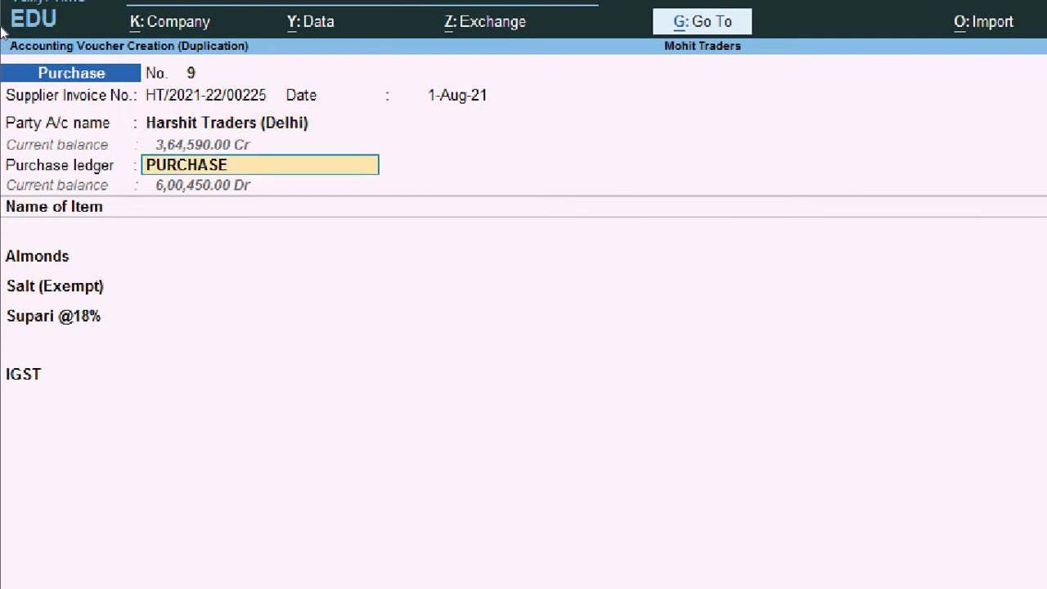
key(Return)
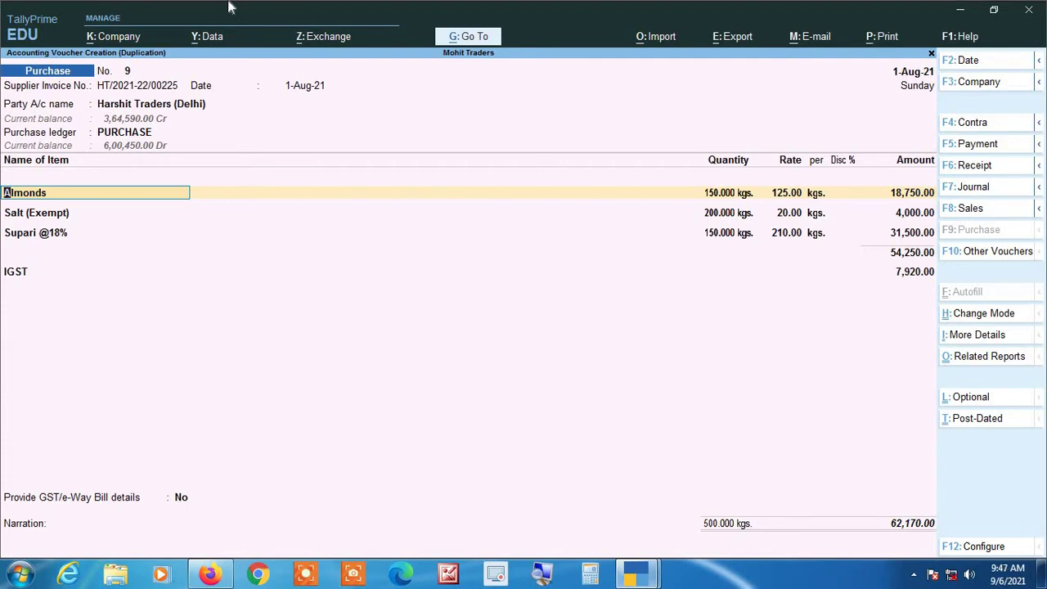
Remove the Almonds line from the duplicated purchase voucher.
key(ctrl)
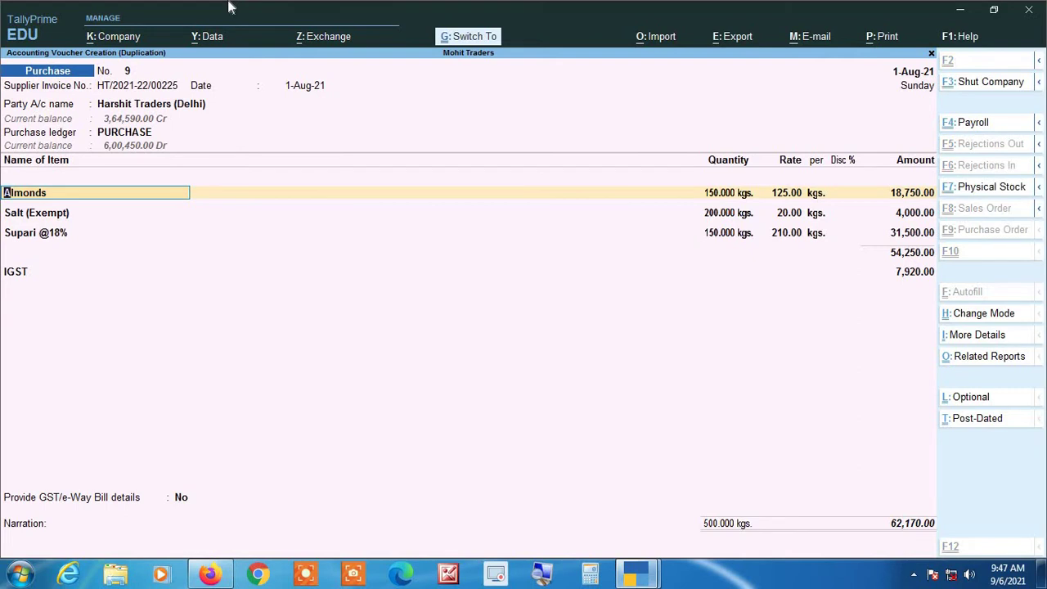
key(ctrl)
key(ctrl+d)
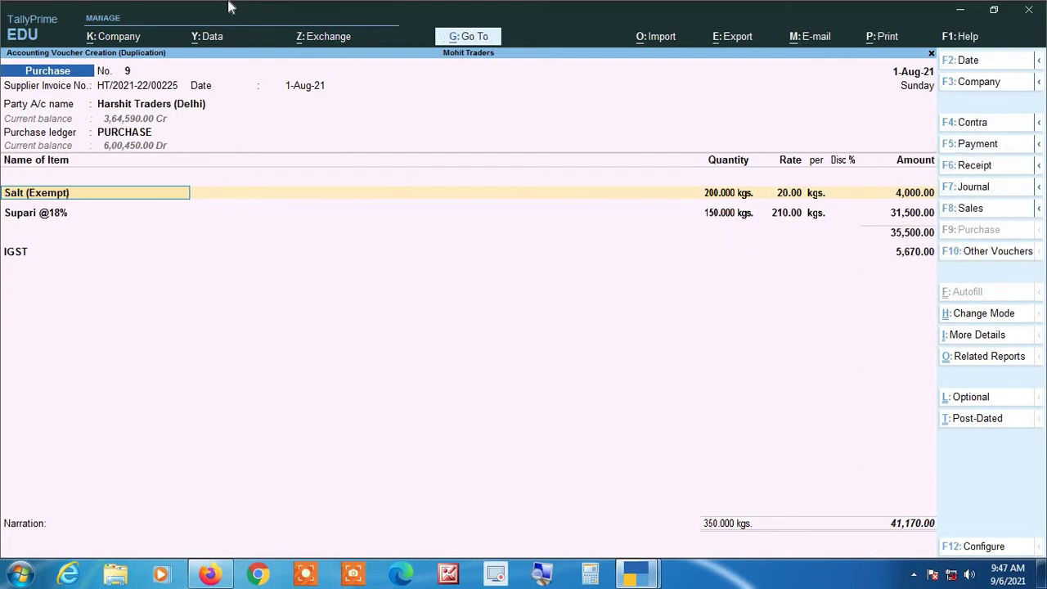
Set the Salt (Exempt) line to a quantity of 250 kgs at a rate of 21.
key(Return)
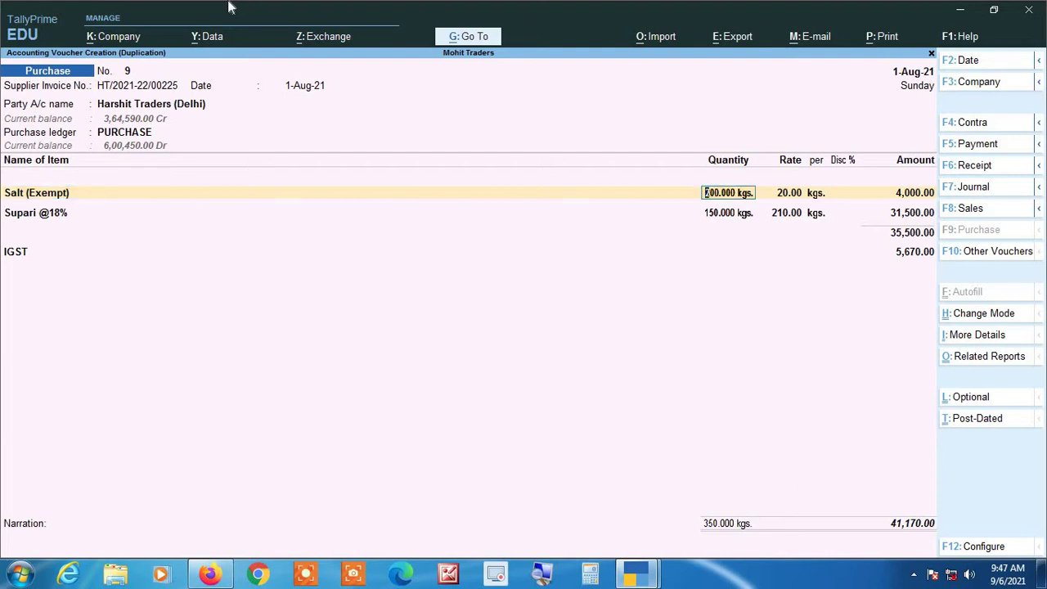
text(250)
key(Return)
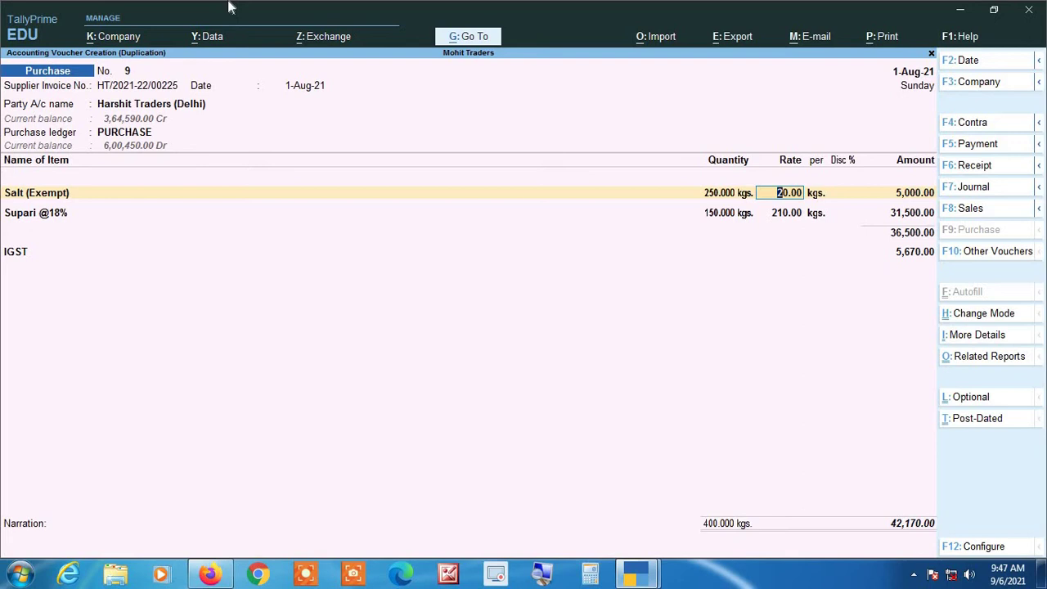
text(21)
key(Return)
key(Return)
key(Return)
key(Return)
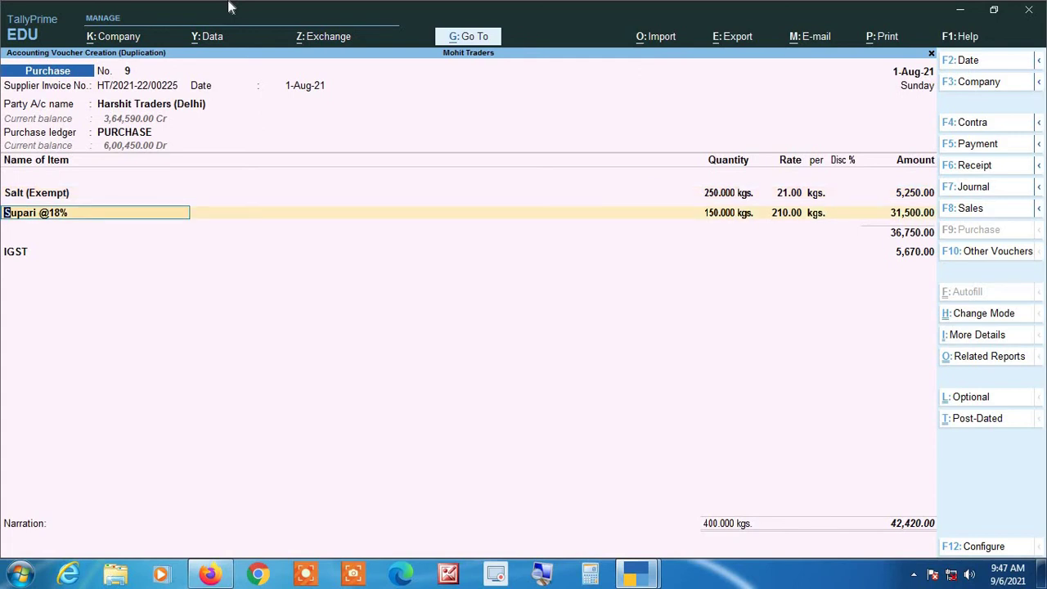
key(Return)
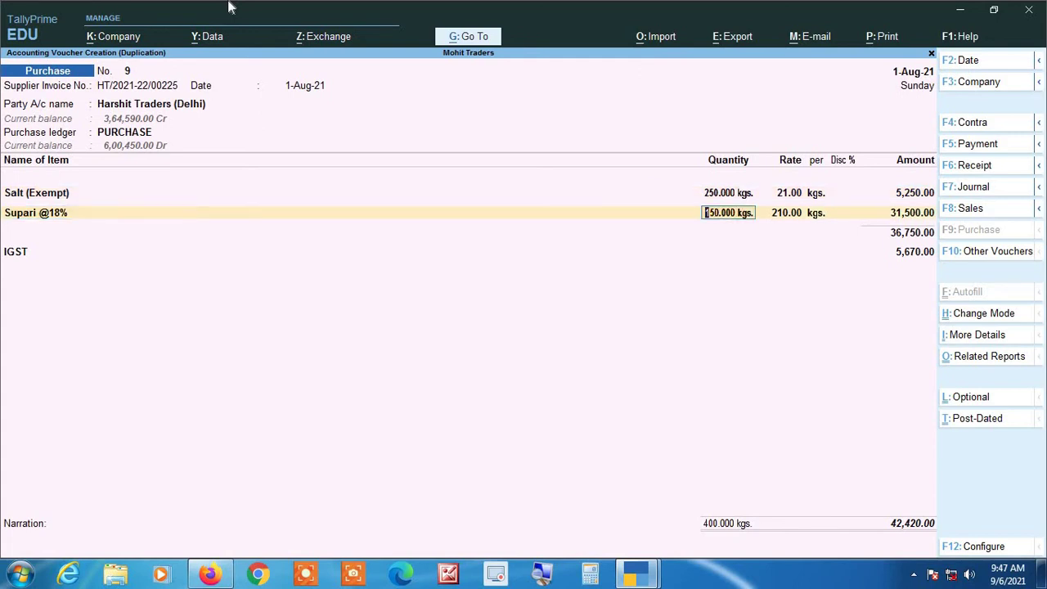
text(100)
key(Return)
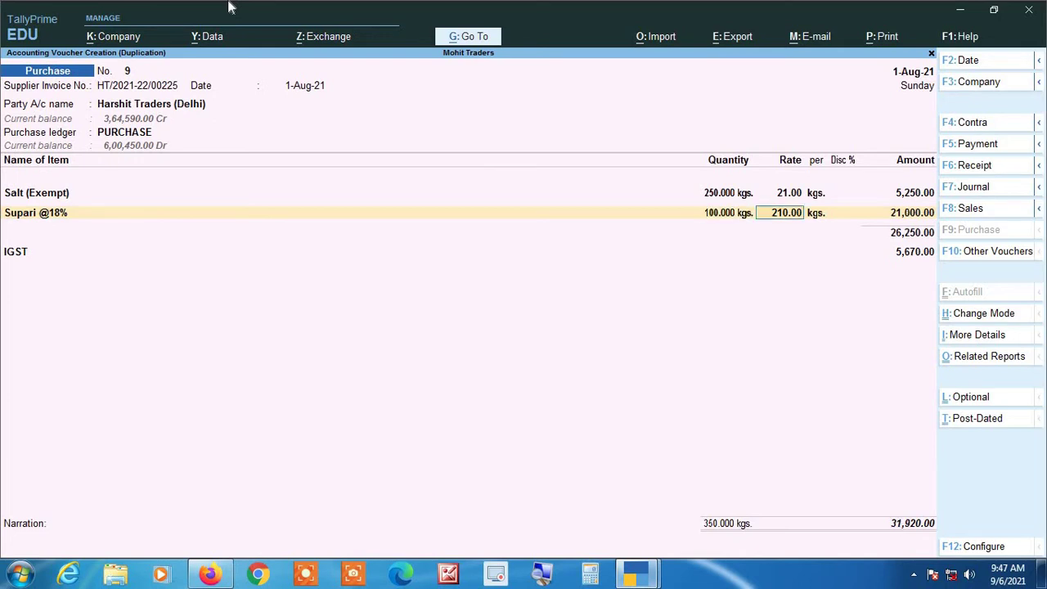
text(215)
key(Return)
key(Return)
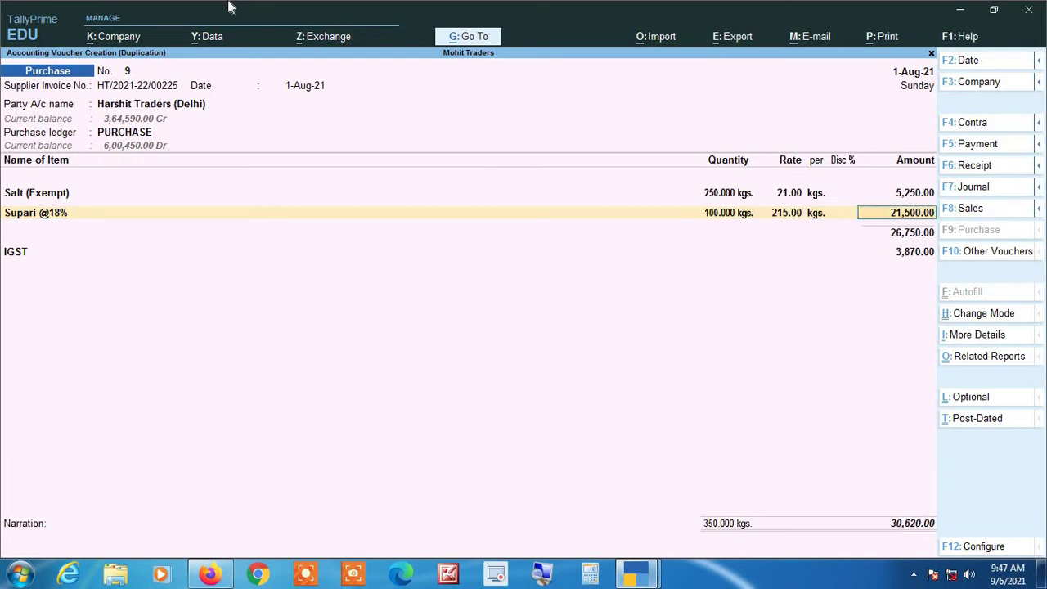
key(Return)
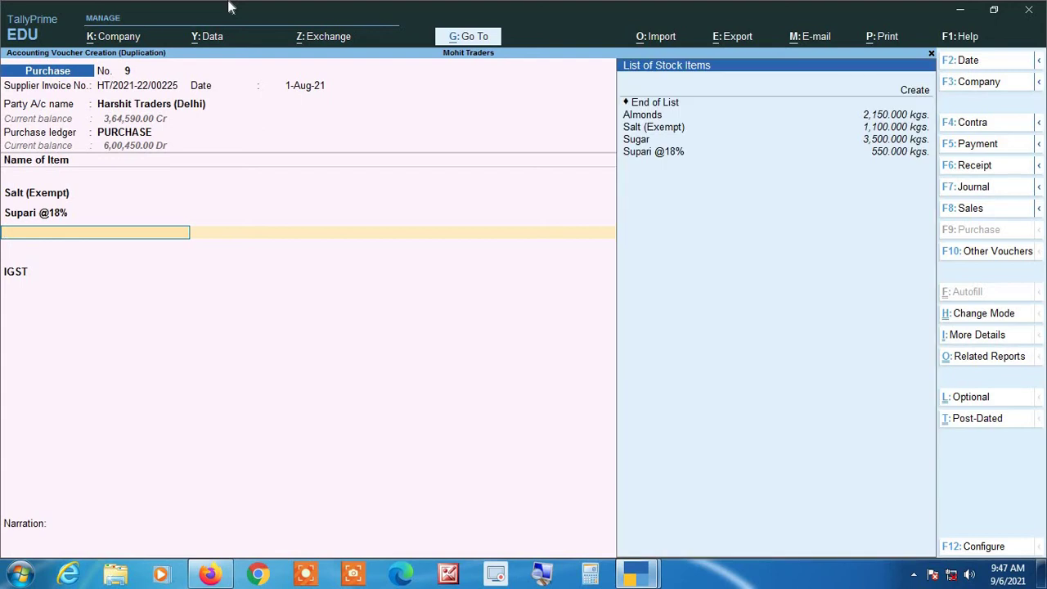
Add Sugar as a stock item with a quantity of 500 kgs at the default rate of 36, and finish the item list.
key(alt+c)
key(Down)
key(Down)
key(Down)
key(Down)
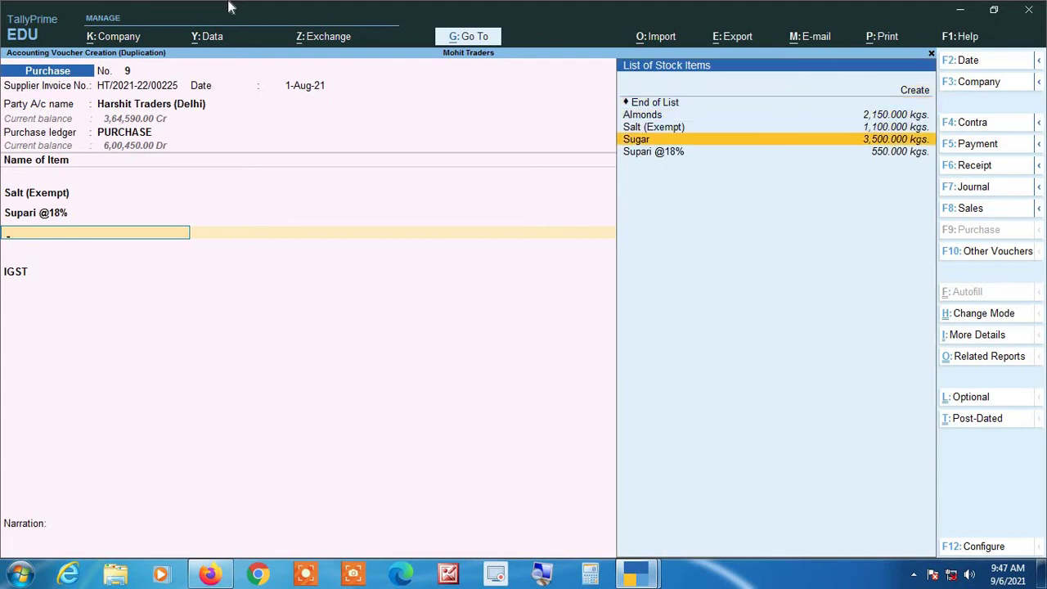
key(Return)
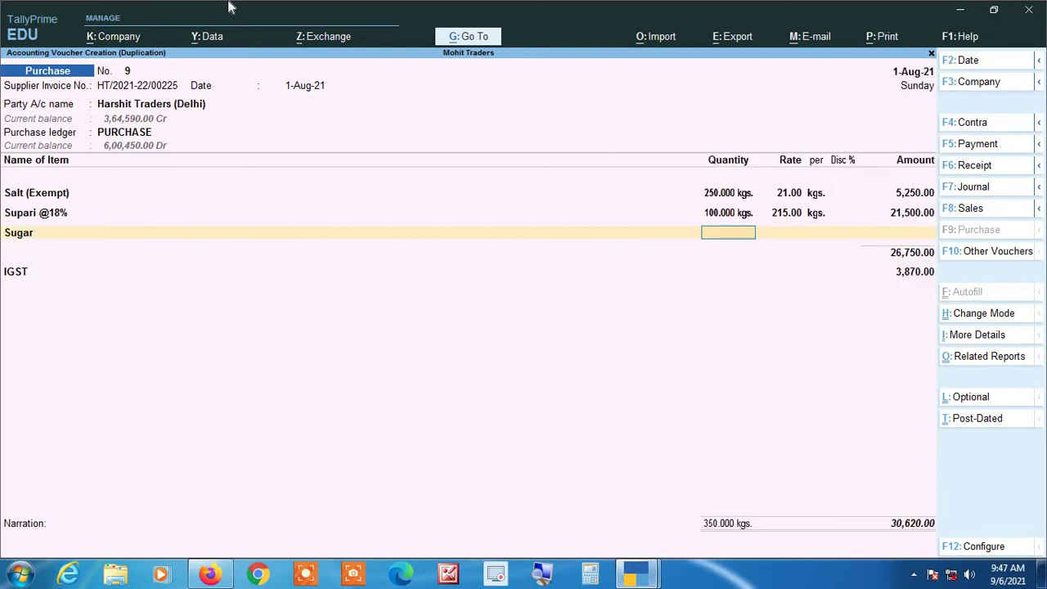
text(500)
key(Return)
key(Return)
key(Return)
key(Return)
key(Return)
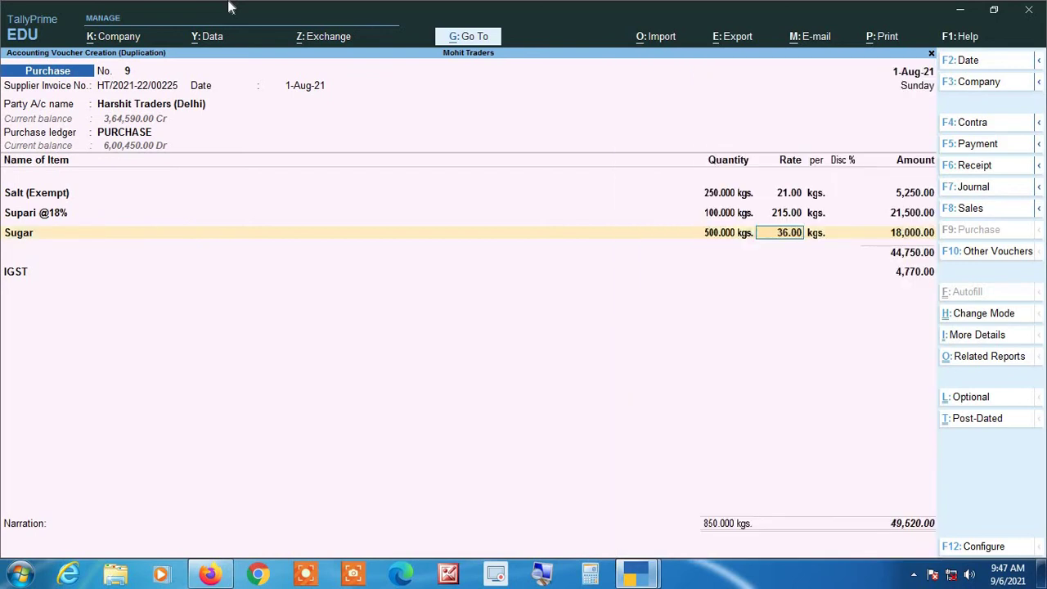
key(Return)
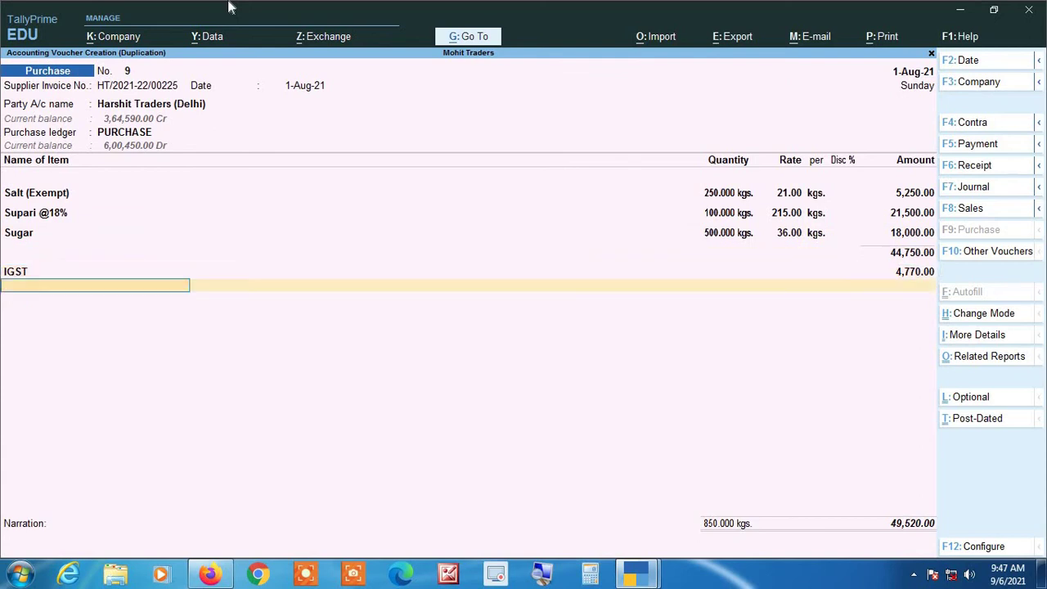
Accept the remaining entries and save the 1-Aug-21 purchase voucher for Harshit Traders (Delhi).
key(Return)
key(Return)
key(Return)
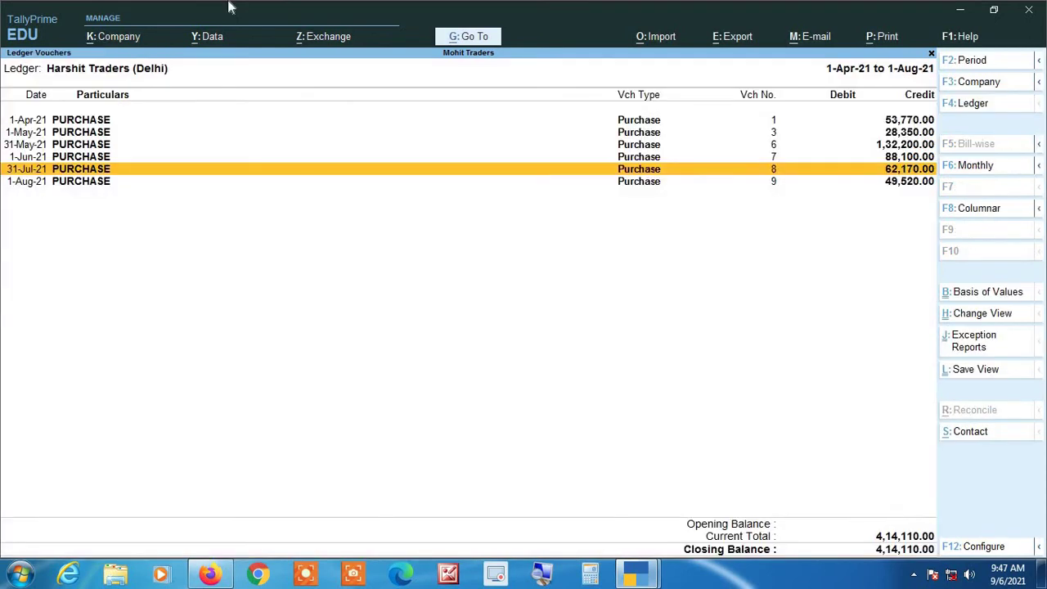
Compare the July and August purchase entries in the ledger, checking the 31-Jul-21 voucher's details before returning to the list.
click(541, 574)
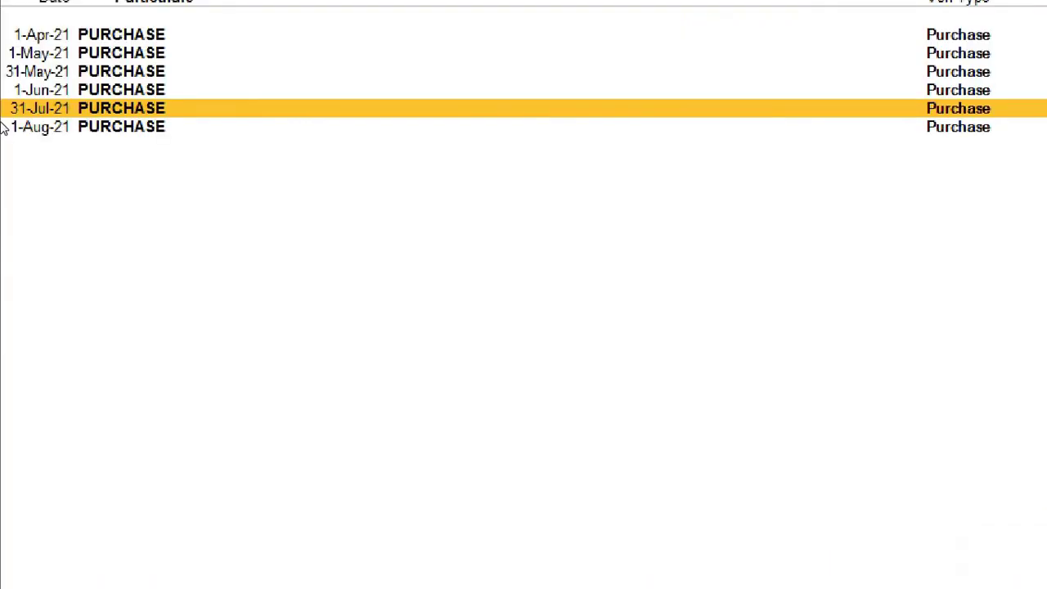
key(Down)
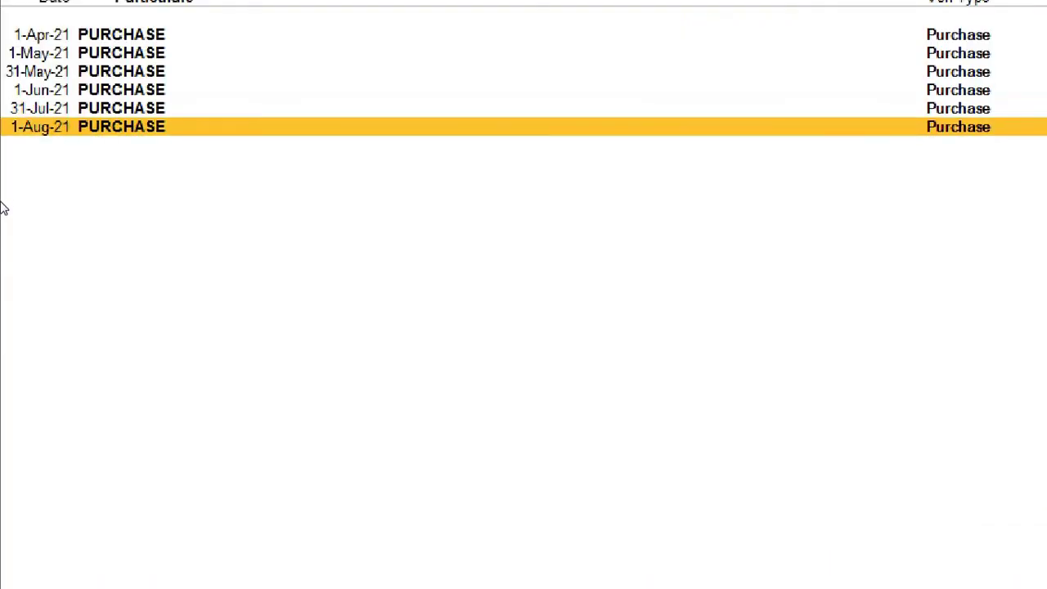
key(Up)
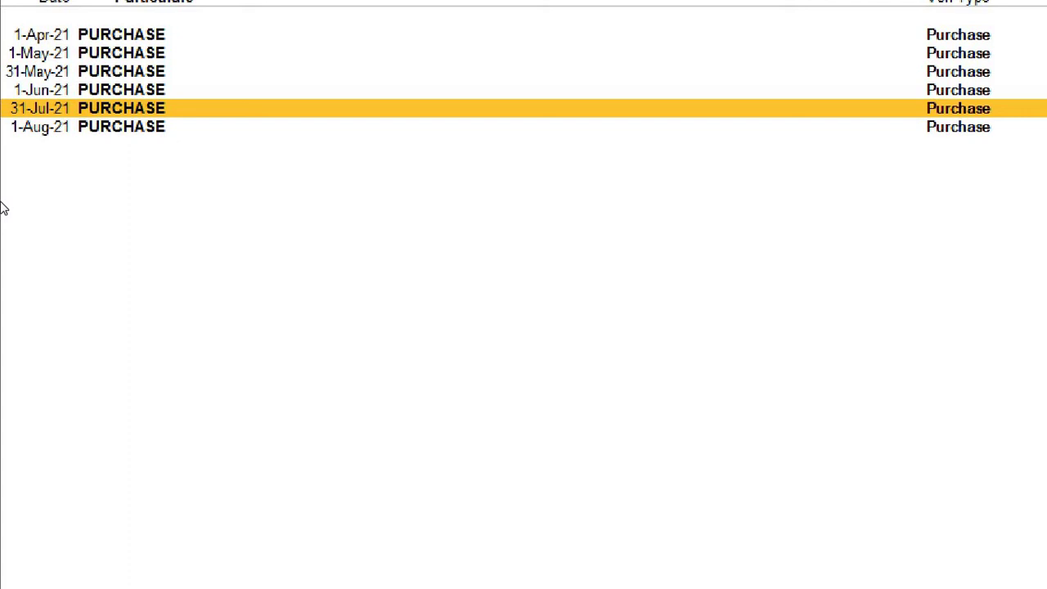
key(Down)
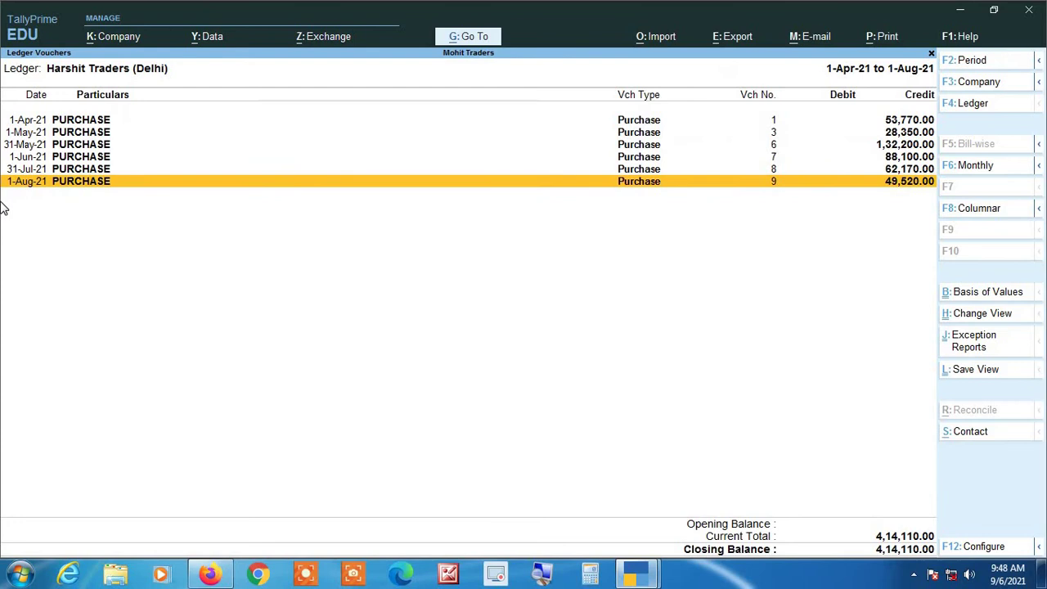
key(Up)
key(Return)
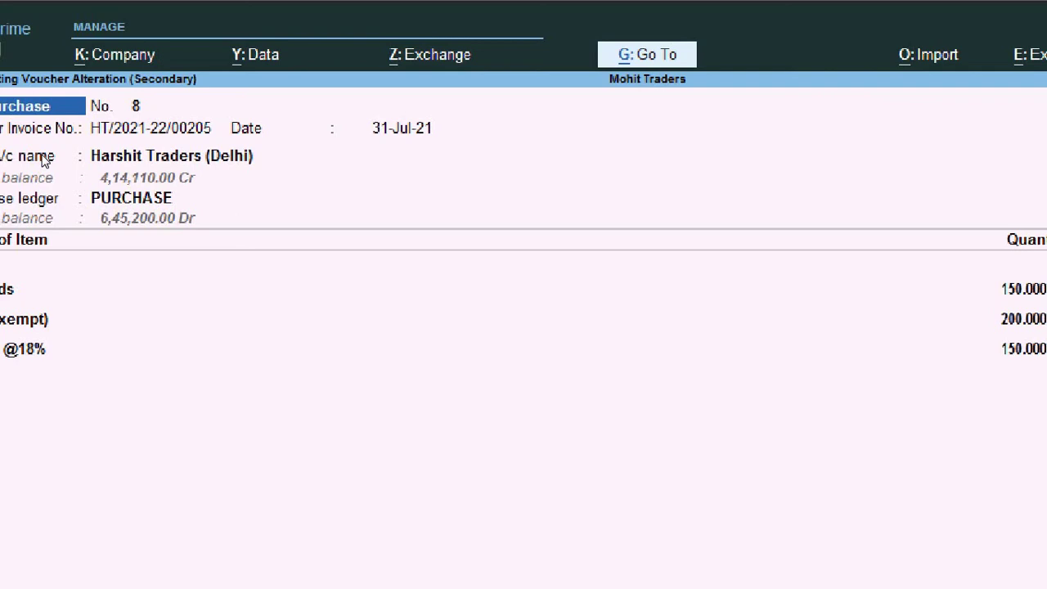
key(Escape)
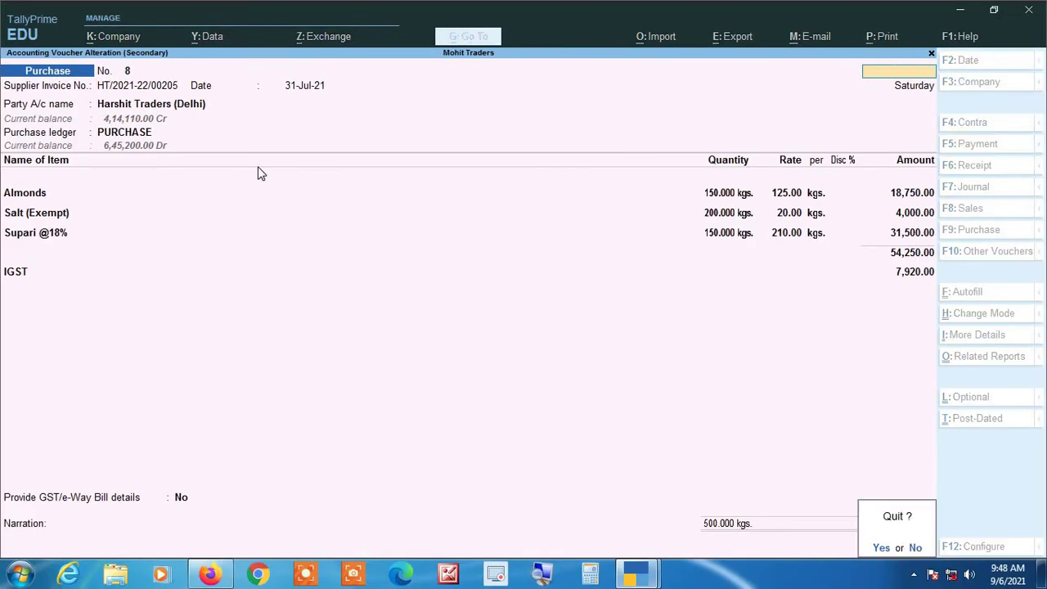
key(y)
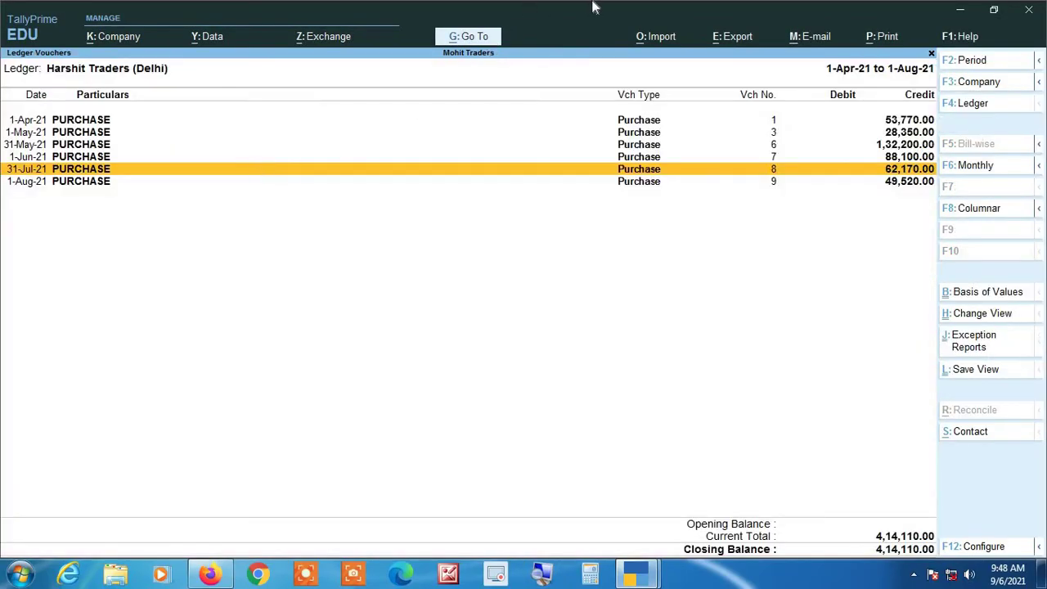
Duplicate the 1-Aug-21 purchase voucher, set the supplier invoice number to HT/2021-22/00255, and accept the existing invoice date, party and purchase ledger.
key(Down)
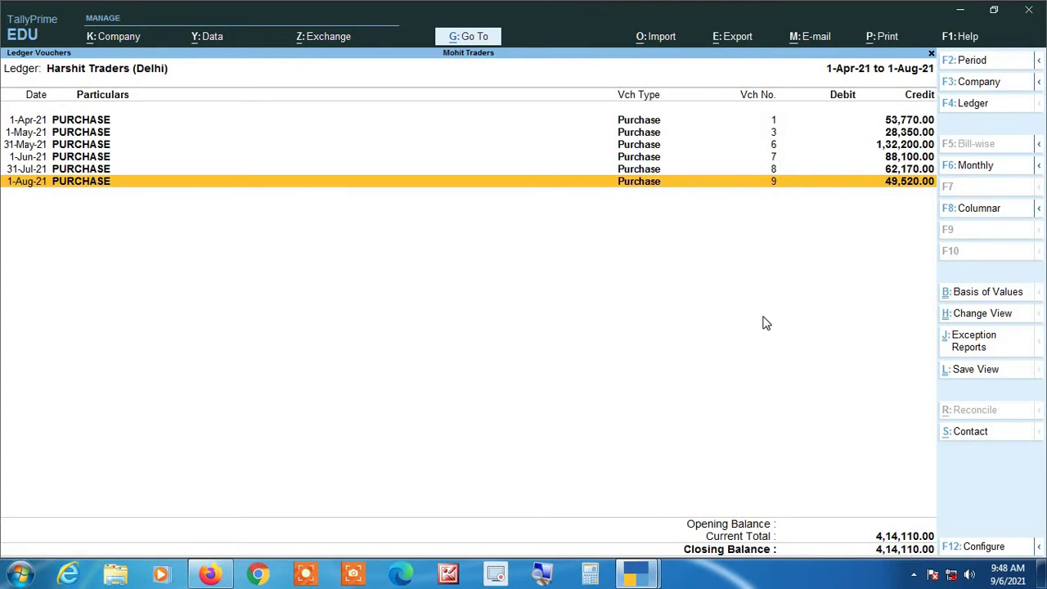
key(alt+2)
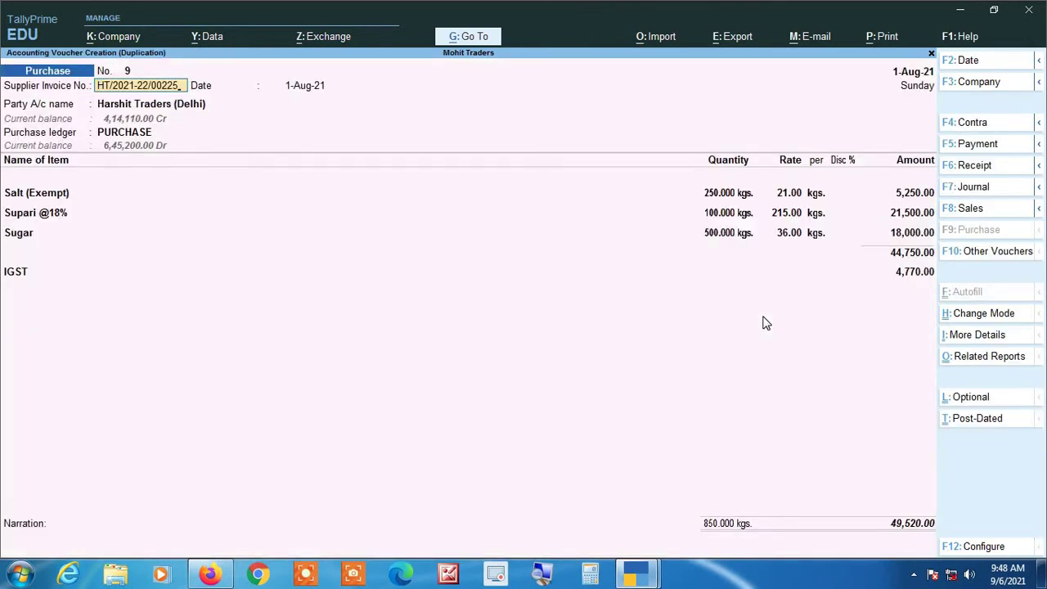
key(BackSpace)
key(BackSpace)
text(55)
key(Return)
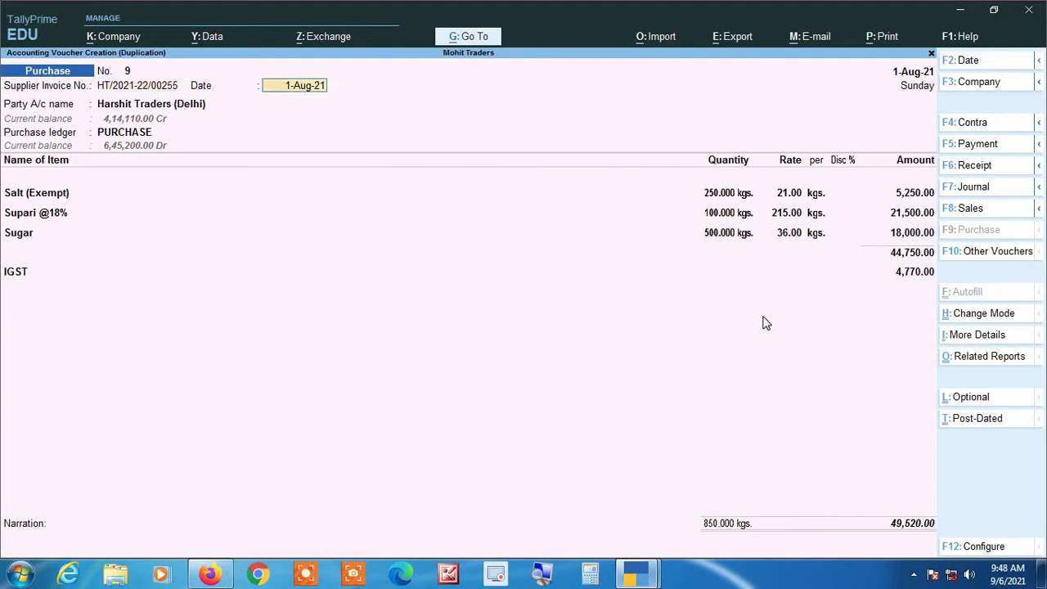
key(Return)
key(Return)
key(Return)
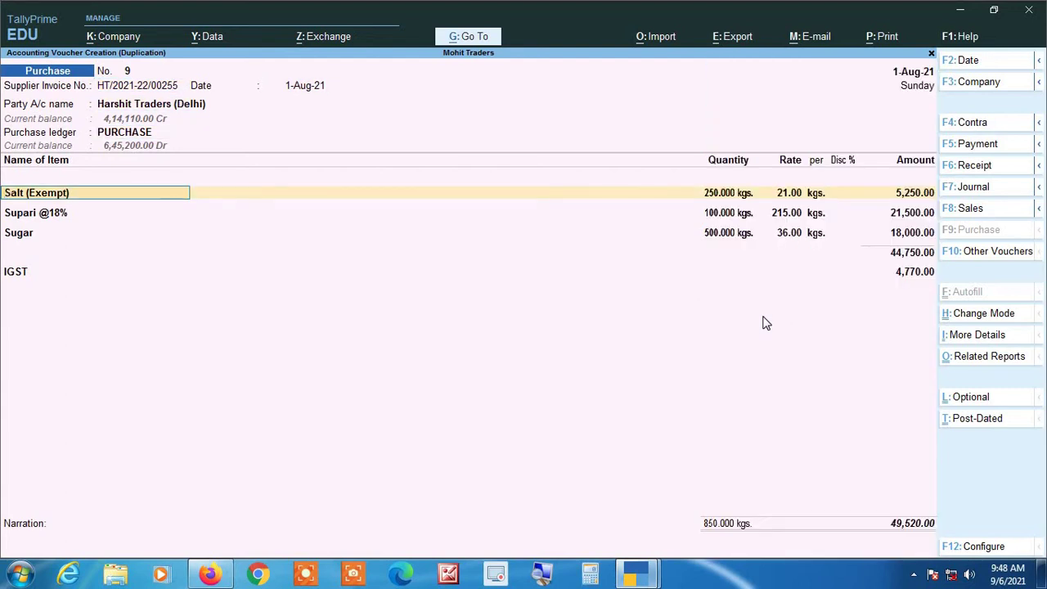
Set the Salt (Exempt) line's quantity to 200 kgs.
key(Return)
text(20)
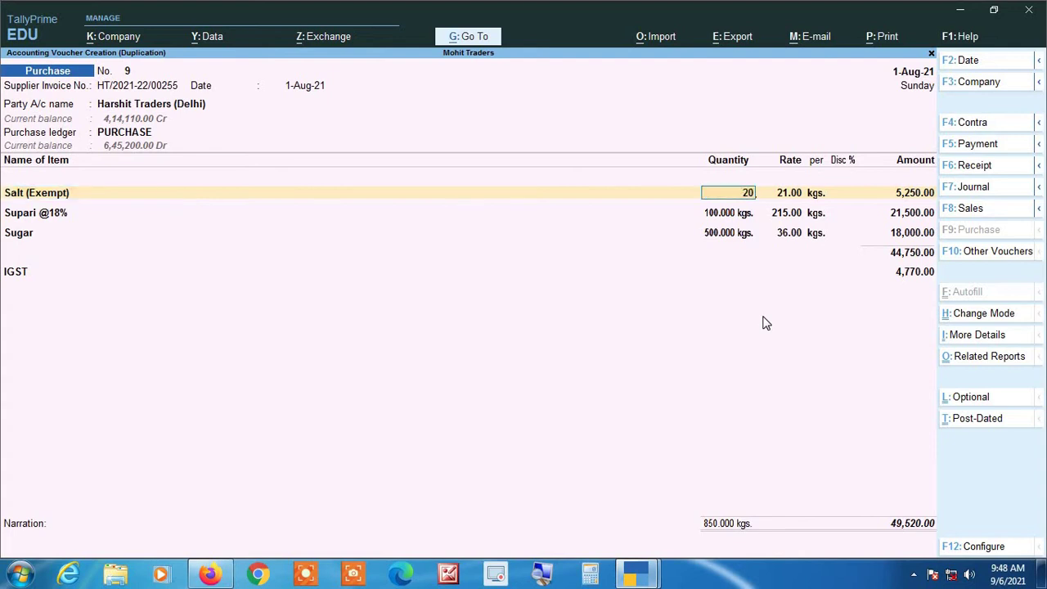
key(Return)
key(Return)
key(Return)
key(Return)
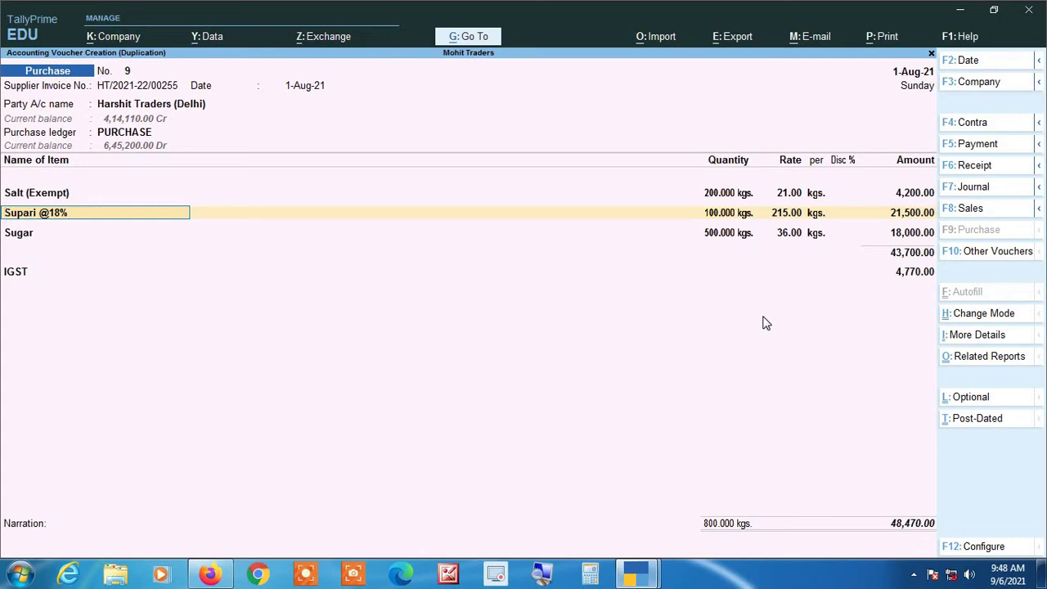
Set the Sugar line's quantity to 400 kgs and save the duplicated purchase voucher.
key(Return)
key(Return)
key(Return)
key(Return)
key(Return)
key(Return)
key(Return)
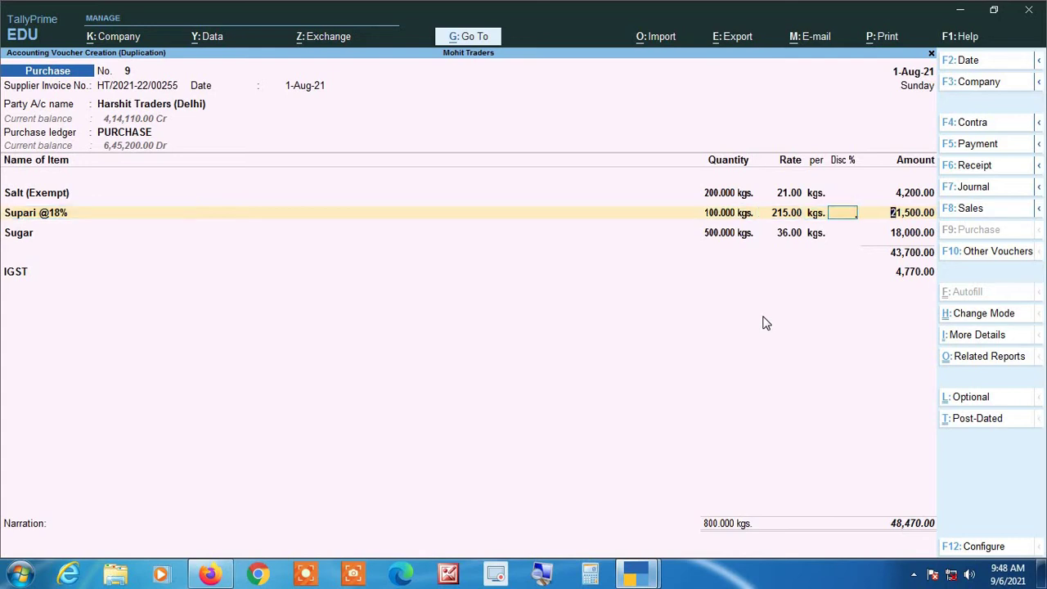
text(400)
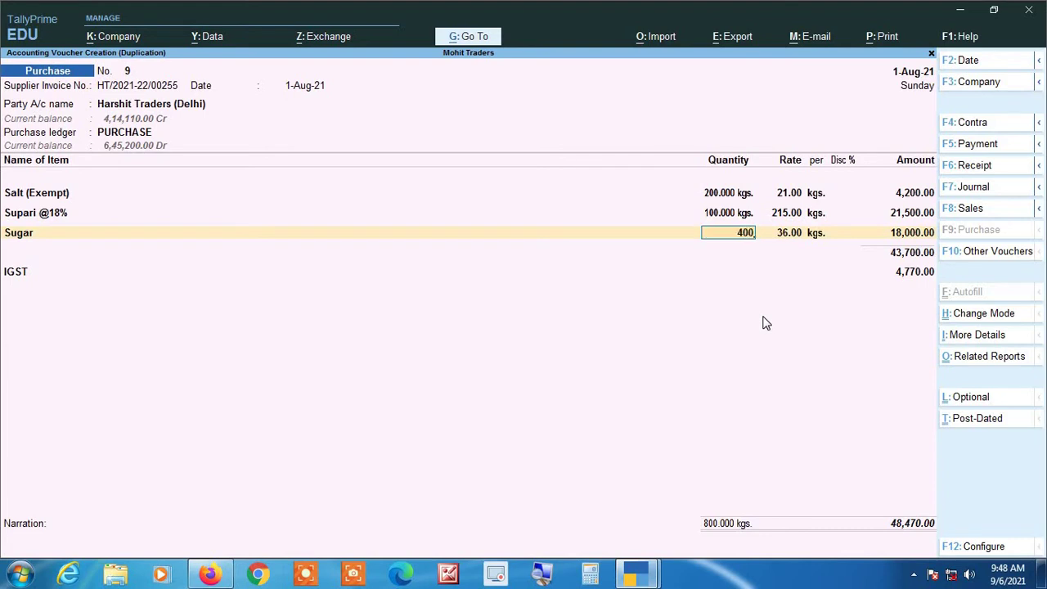
key(Return)
key(Return)
key(Return)
key(Return)
key(Return)
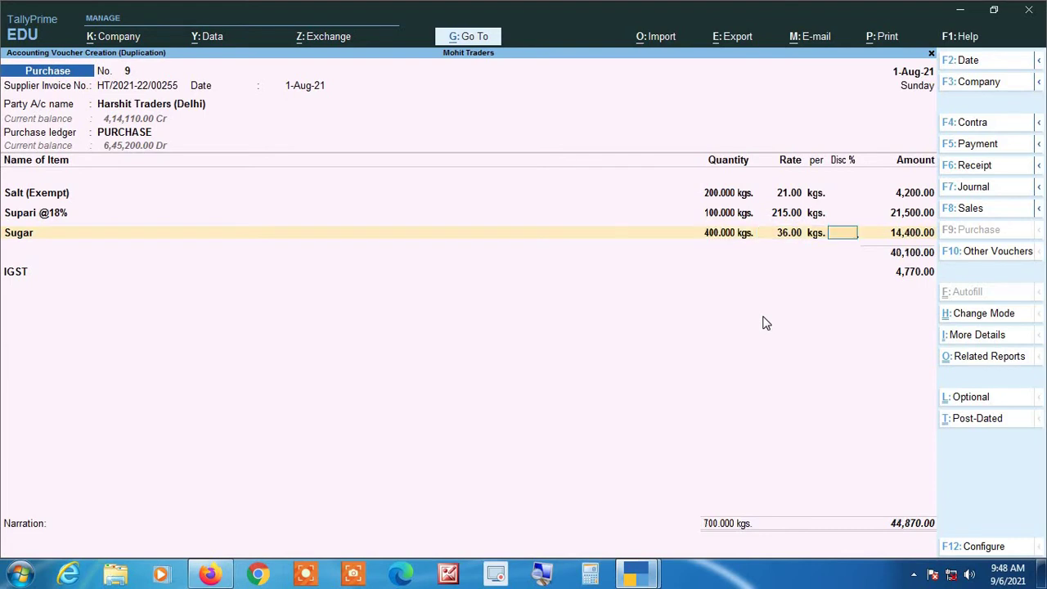
key(ctrl+a)
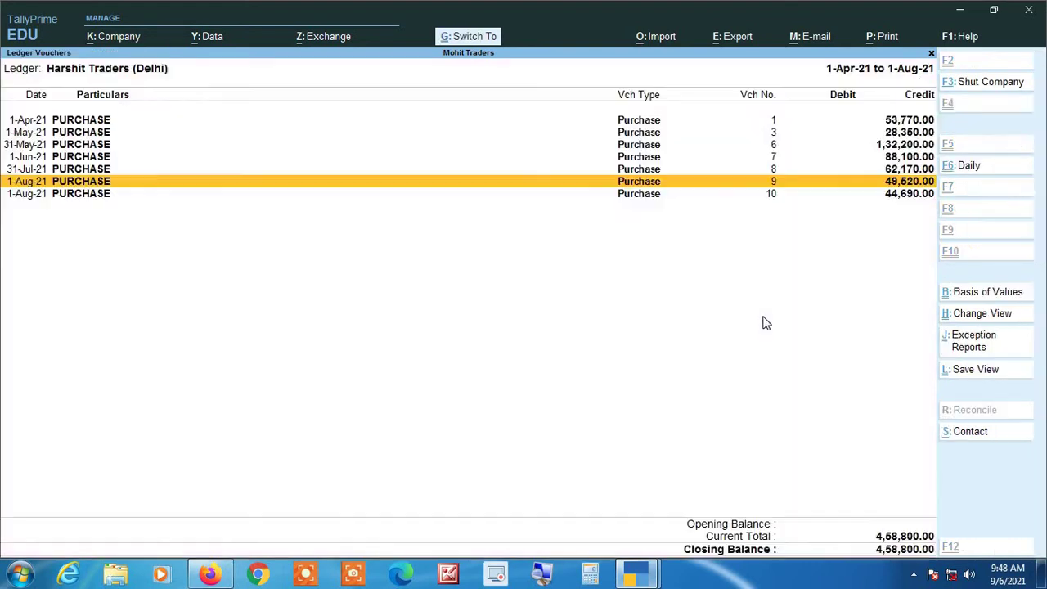
Duplicate purchase voucher 10 and set the new voucher's date to 2-Aug-21.
key(alt)
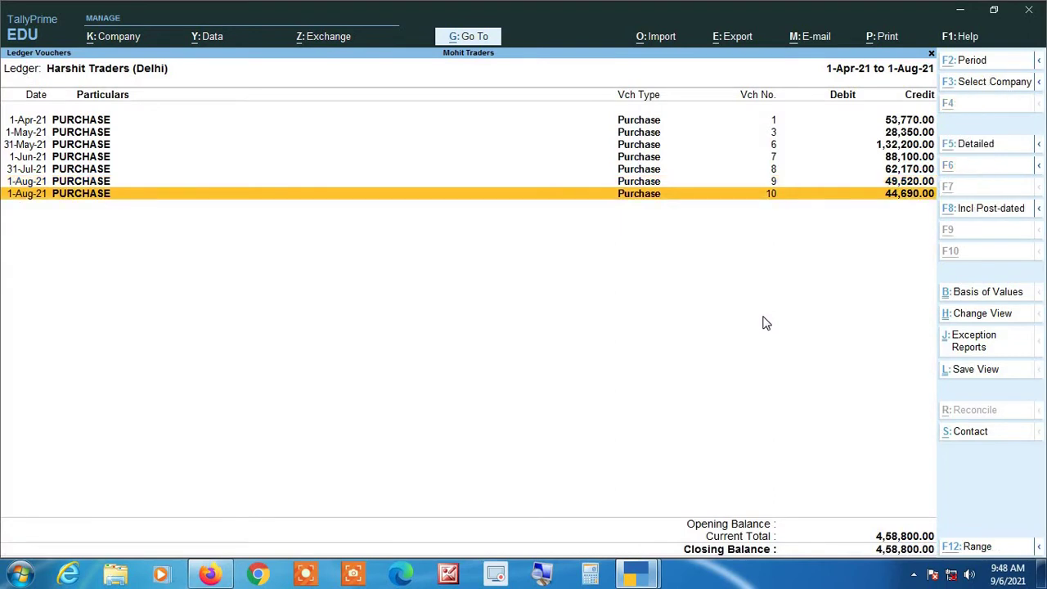
key(Return)
key(F2)
key(BackSpace)
text(2)
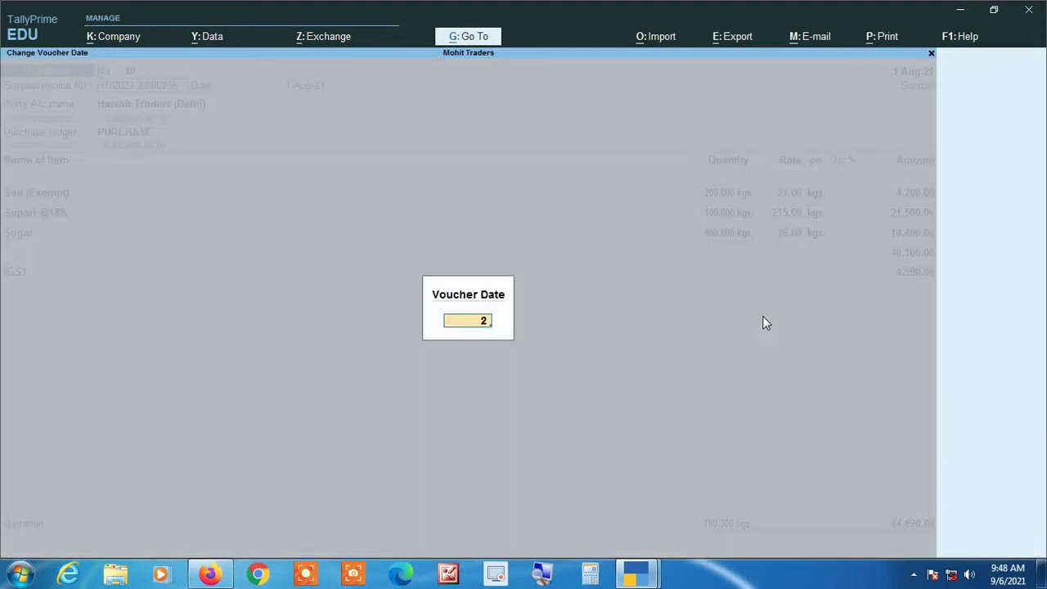
text(-8)
key(Return)
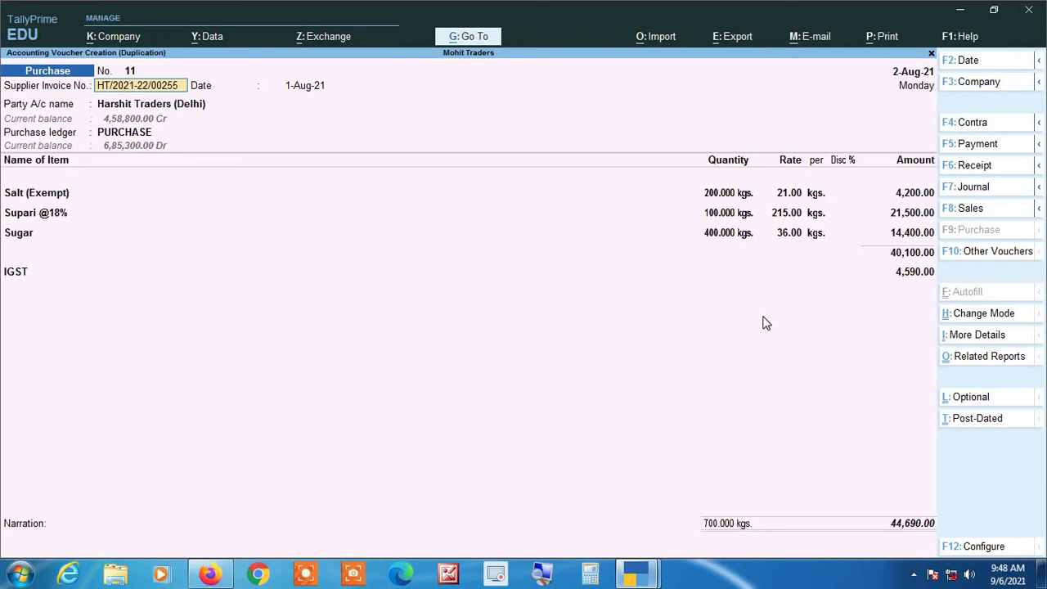
Set the supplier invoice number to HT/2021-22/00260 with invoice date 2-Aug-21, accepting the party and purchase ledger.
key(BackSpace)
key(BackSpace)
text(60)
key(Return)
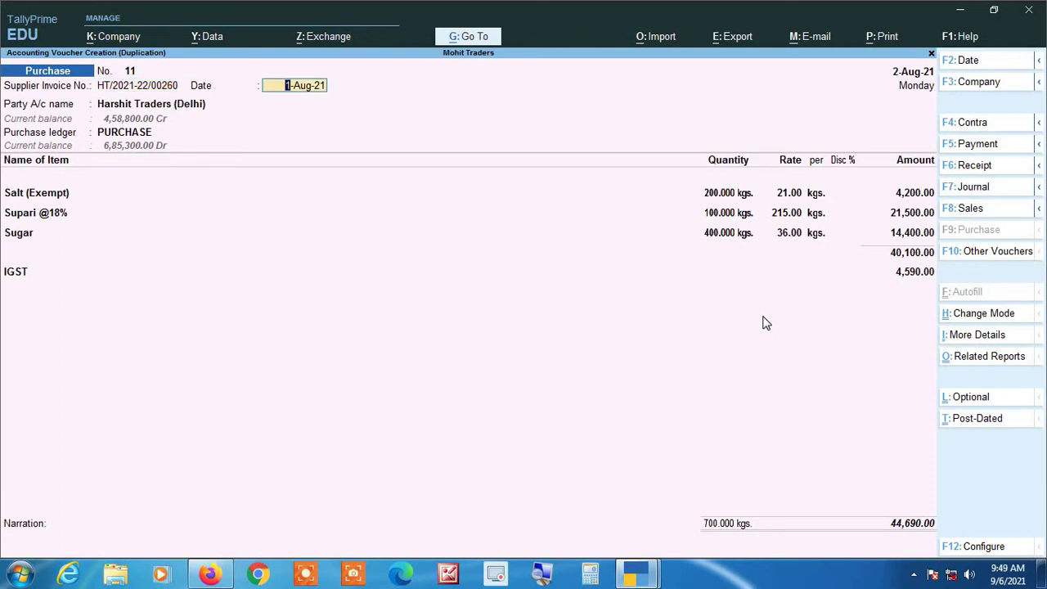
text(2-8)
key(Return)
key(Return)
key(Return)
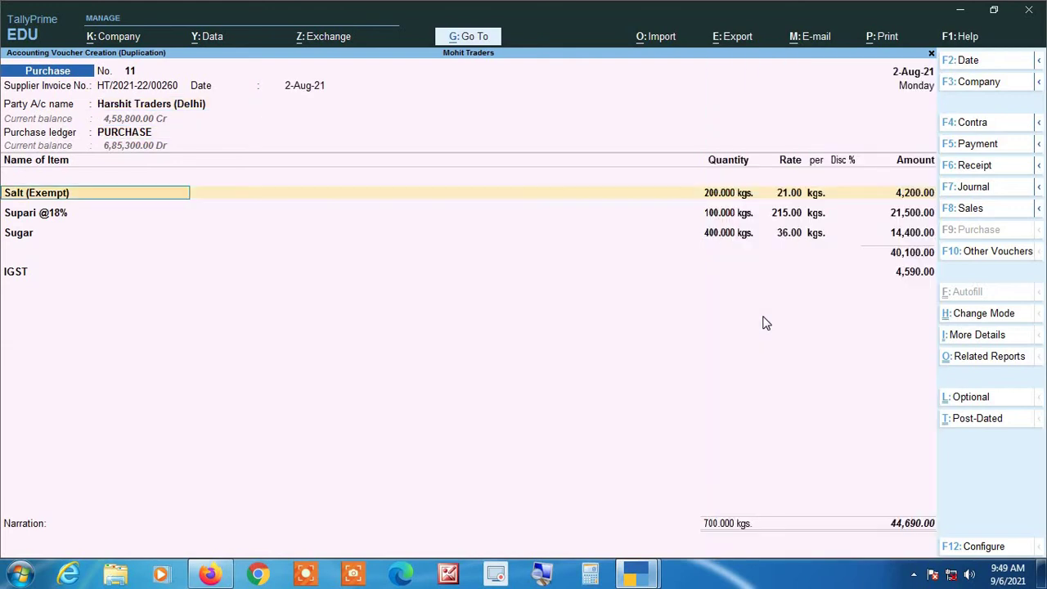
key(ctrl+d)
key(Return)
key(Return)
key(Return)
key(Return)
key(Return)
key(Return)
key(Return)
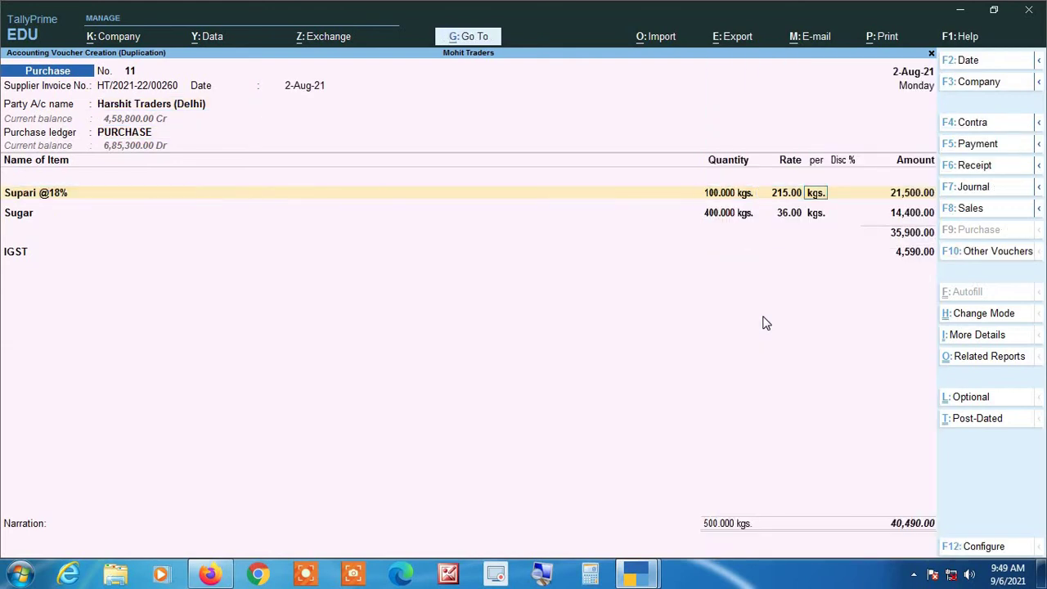
key(Return)
key(Return)
key(Return)
key(Return)
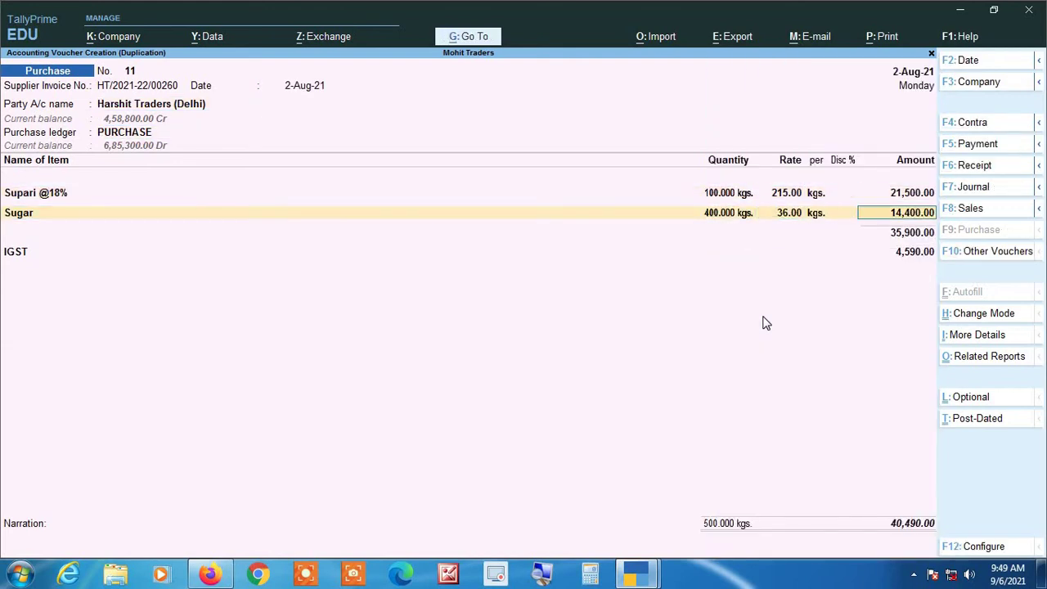
Add Almonds as a stock item with a quantity of 200 kgs at the default rate of 120, and save the voucher.
text(A)
key(Return)
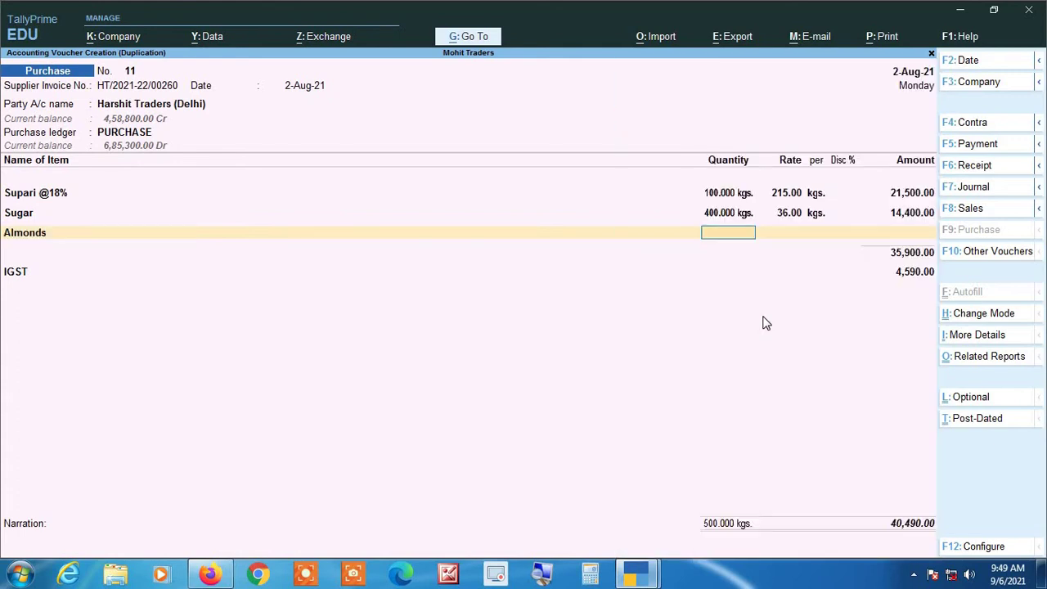
text(200)
key(Return)
key(Return)
key(Return)
key(Return)
key(Return)
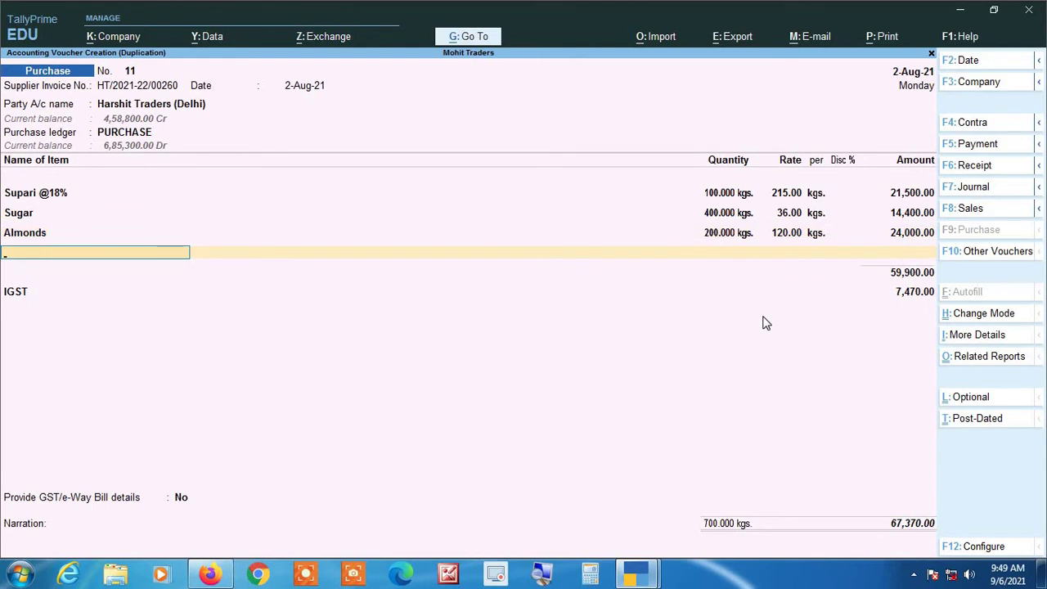
key(ctrl)
key(ctrl+a)
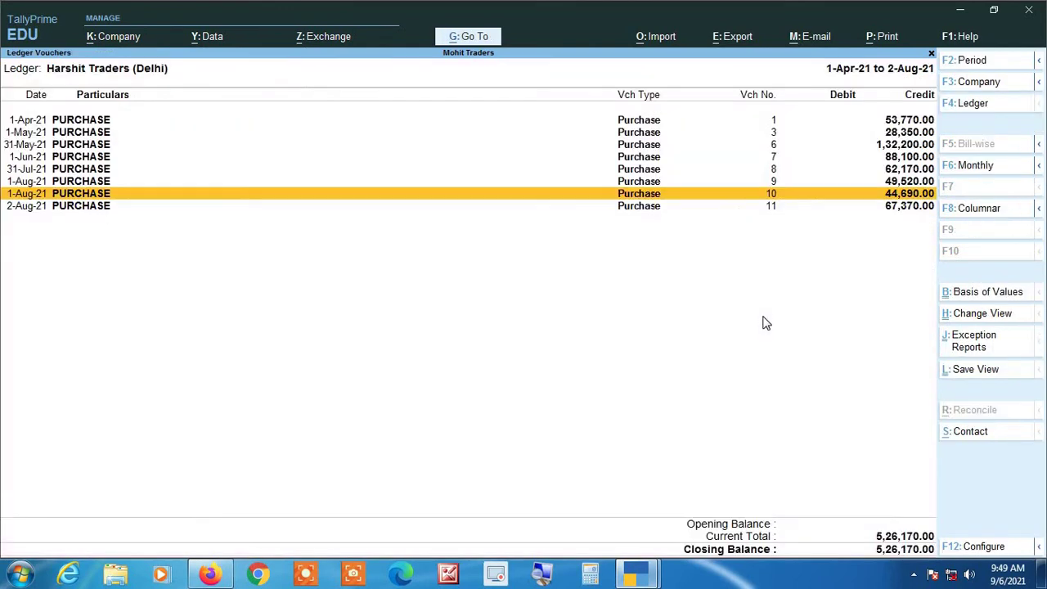
Duplicate the 2-Aug-21 purchase voucher and set the new voucher's date to 31-Aug-21.
key(Down)
key(alt+2)
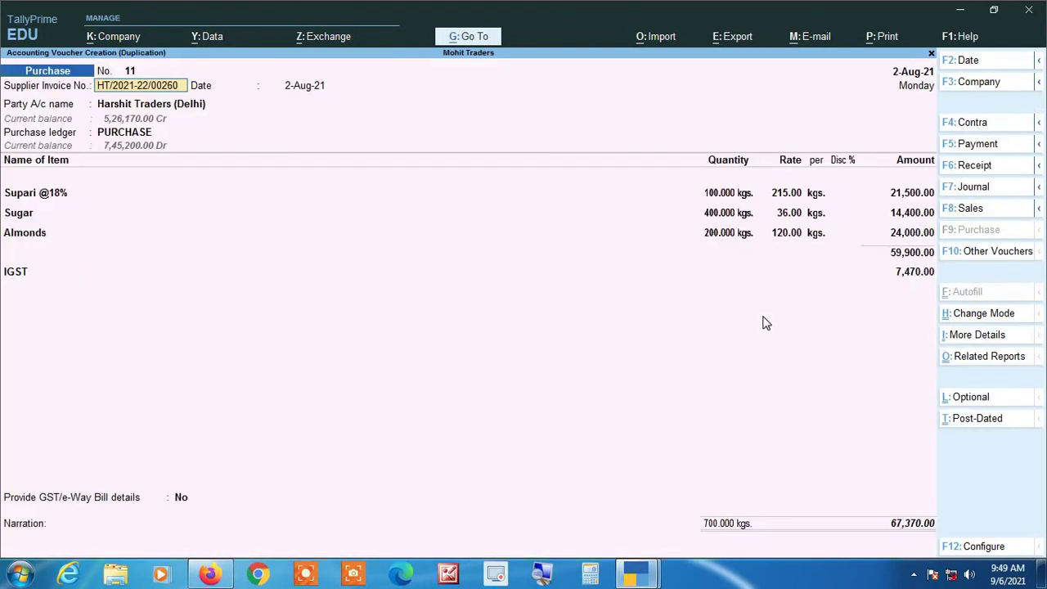
key(F2)
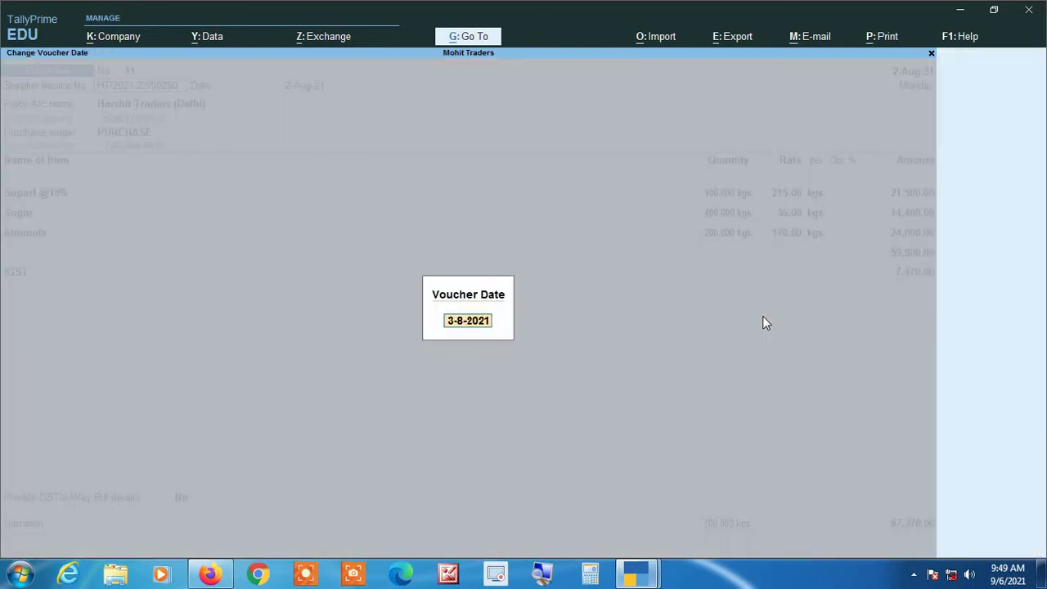
text(31 98)
key(BackSpace)
key(BackSpace)
text(8)
key(Return)
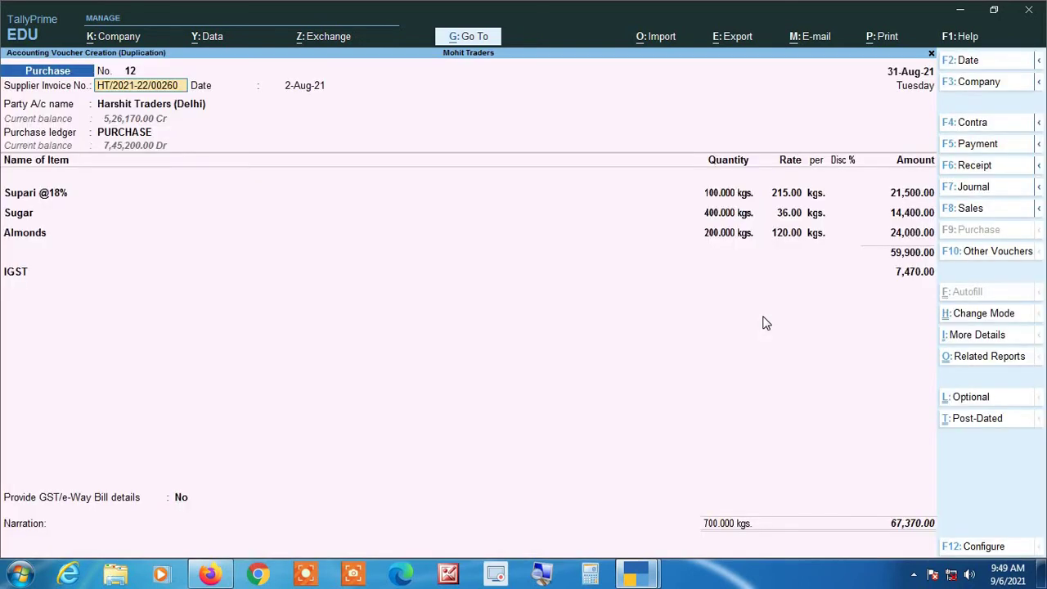
Set the supplier invoice number to HT/2021-22/00325 with invoice date 31-Aug-21, accepting the party and purchase ledger.
key(BackSpace)
key(BackSpace)
key(BackSpace)
text(325)
key(Return)
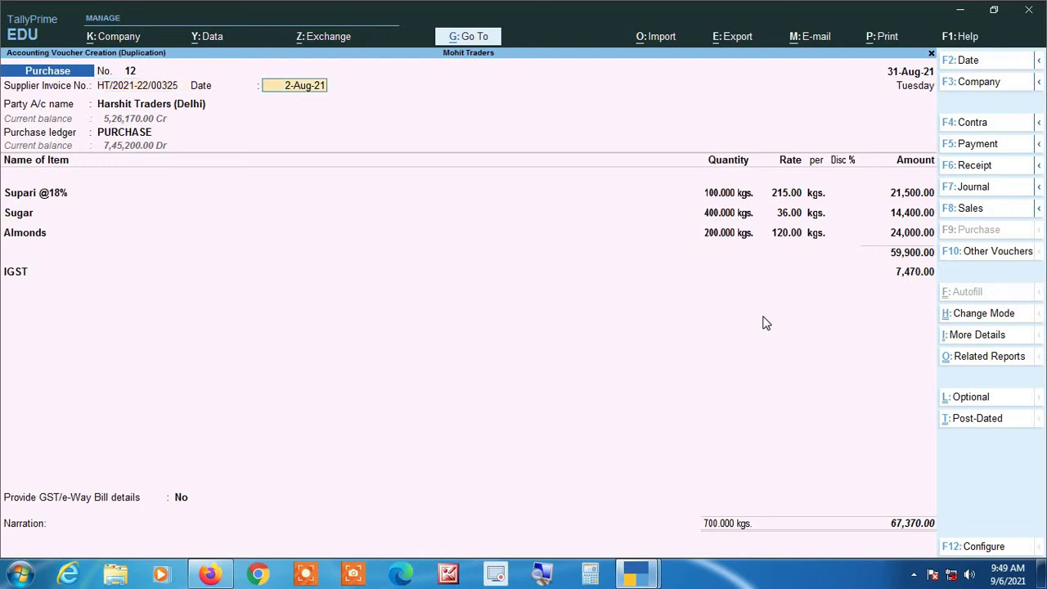
text(31 8)
key(Return)
key(Return)
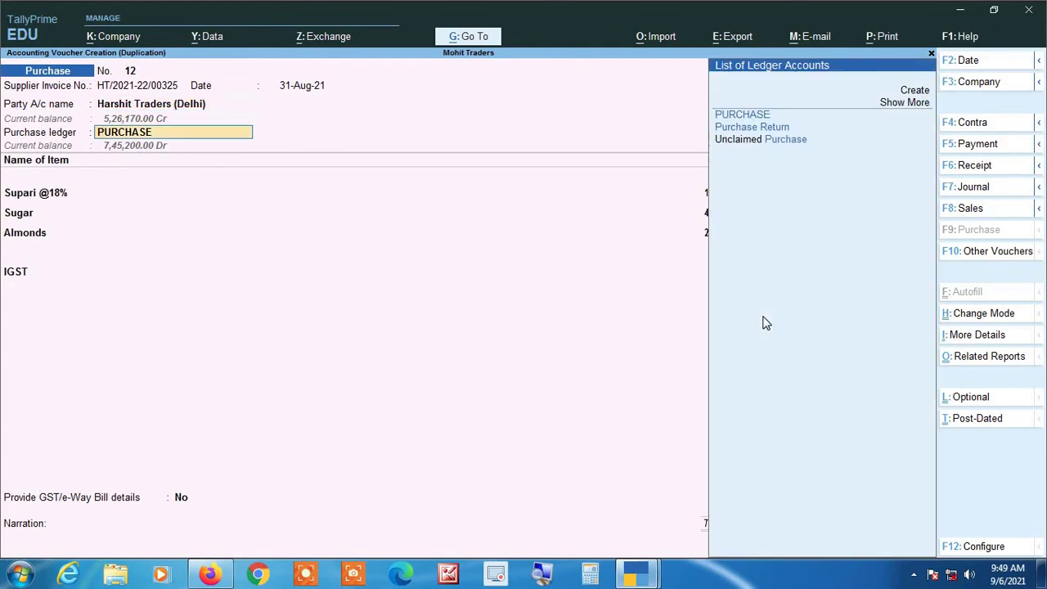
key(Return)
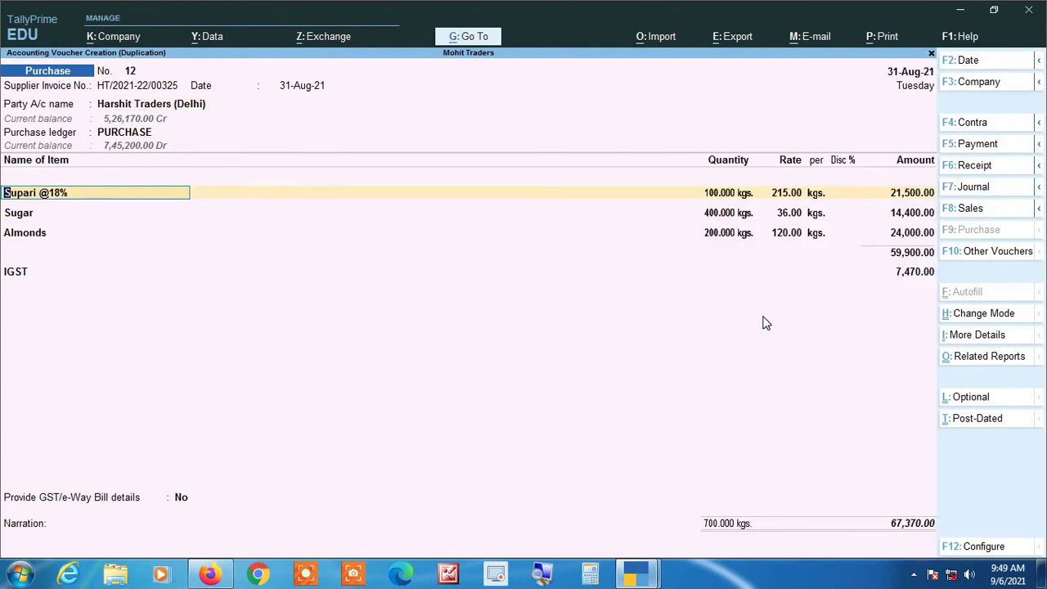
key(BackSpace)
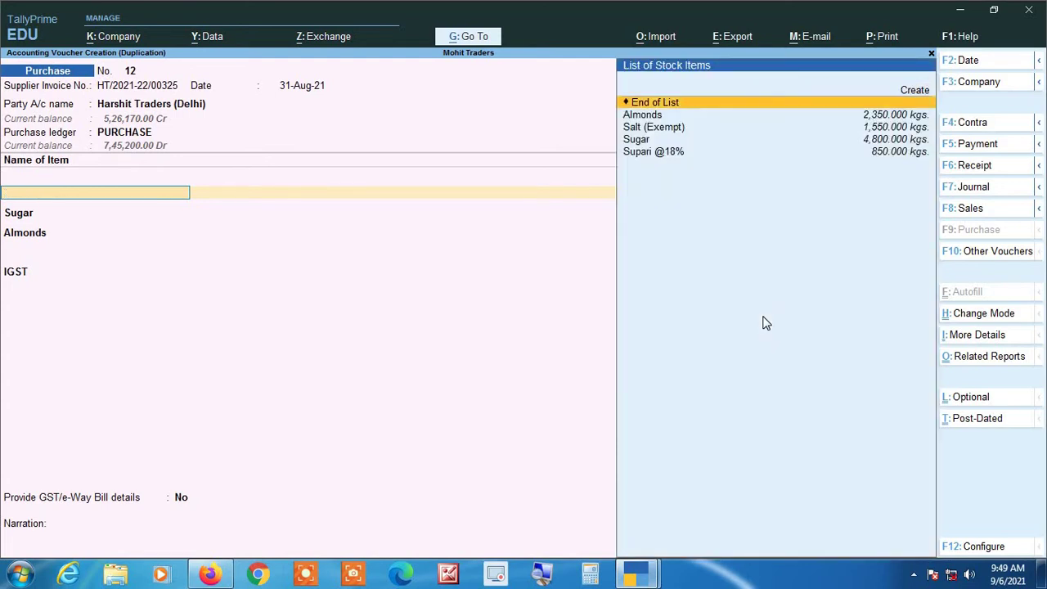
key(Down)
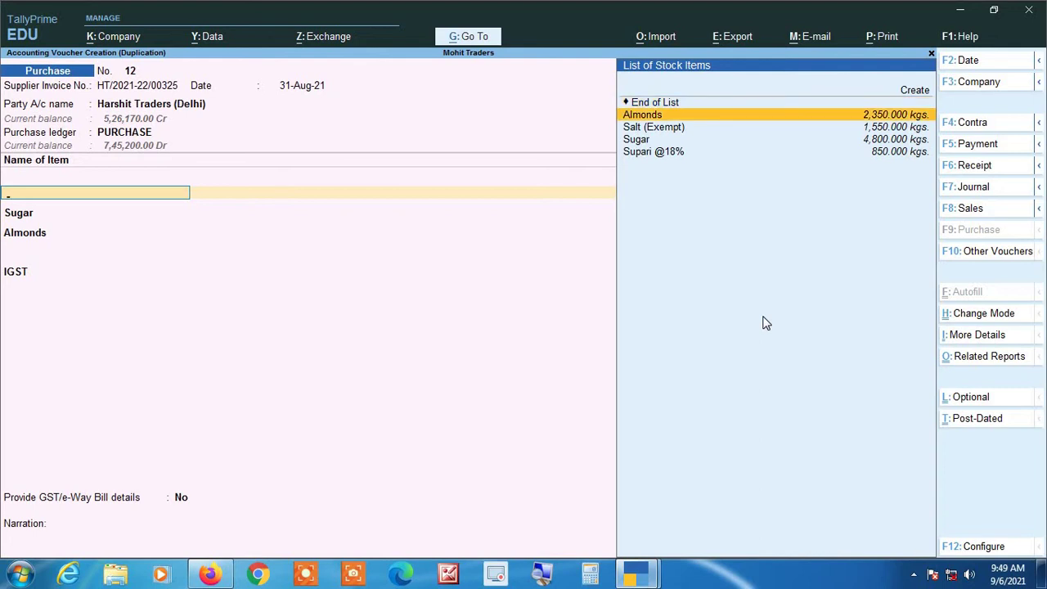
key(Down)
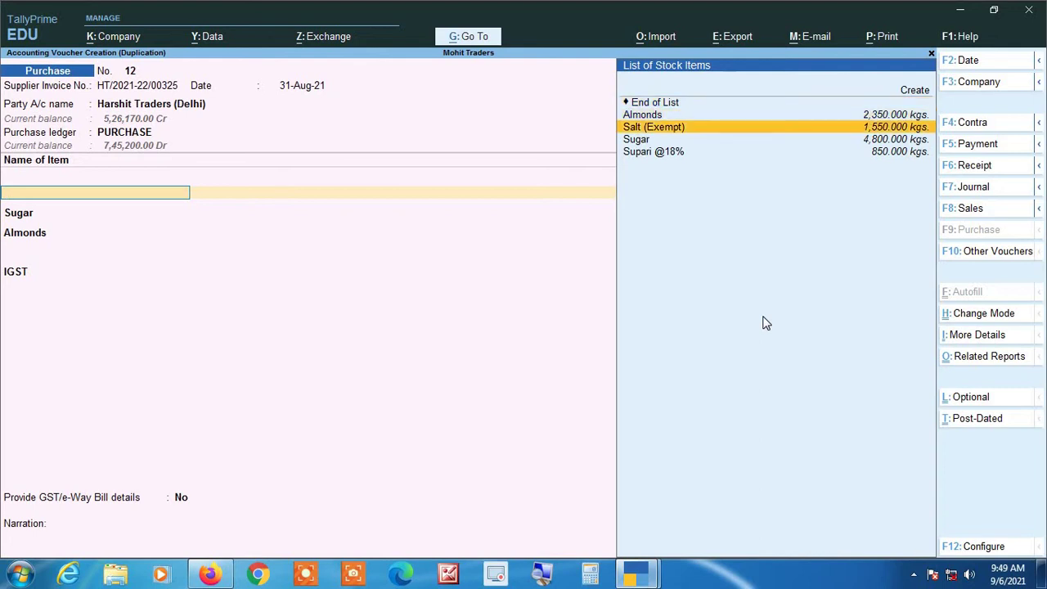
key(Return)
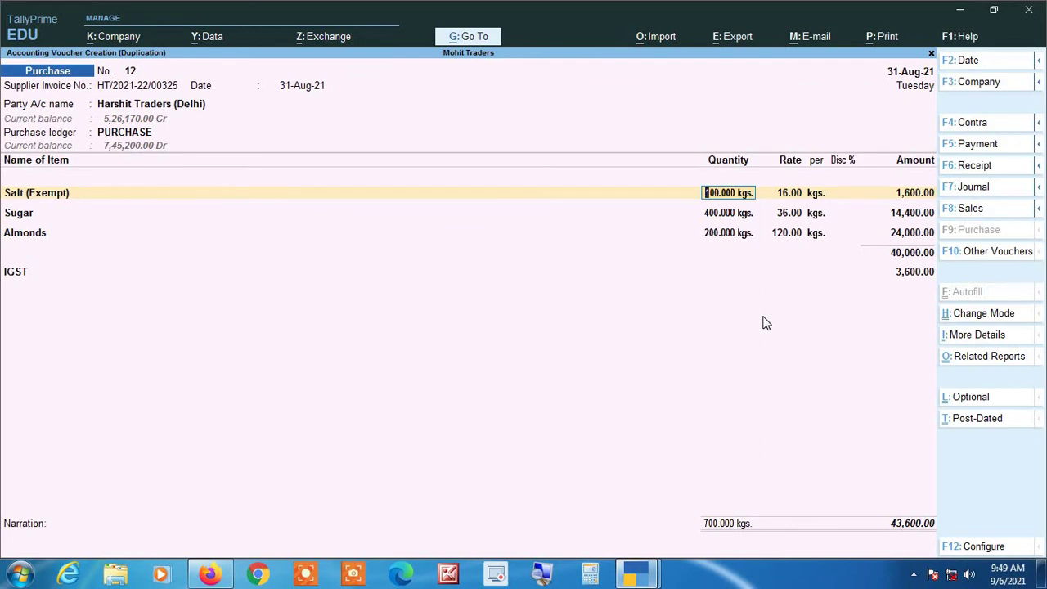
Set the Salt (Exempt) quantity to 200 kgs, accept its remaining values, and save the voucher.
text(200)
key(Return)
key(Return)
key(Return)
key(Return)
key(Return)
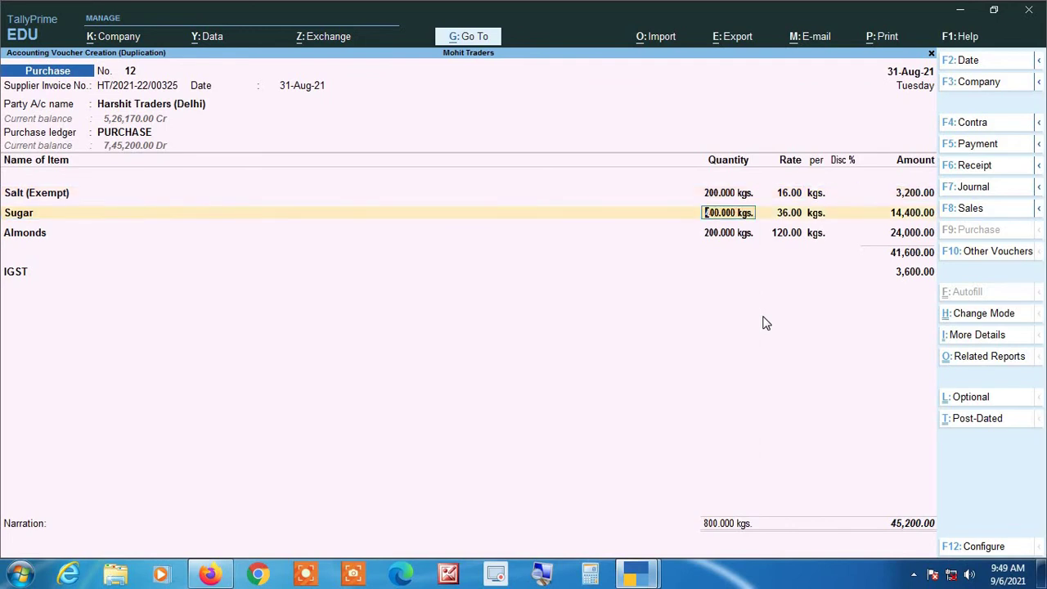
key(ctrl+a)
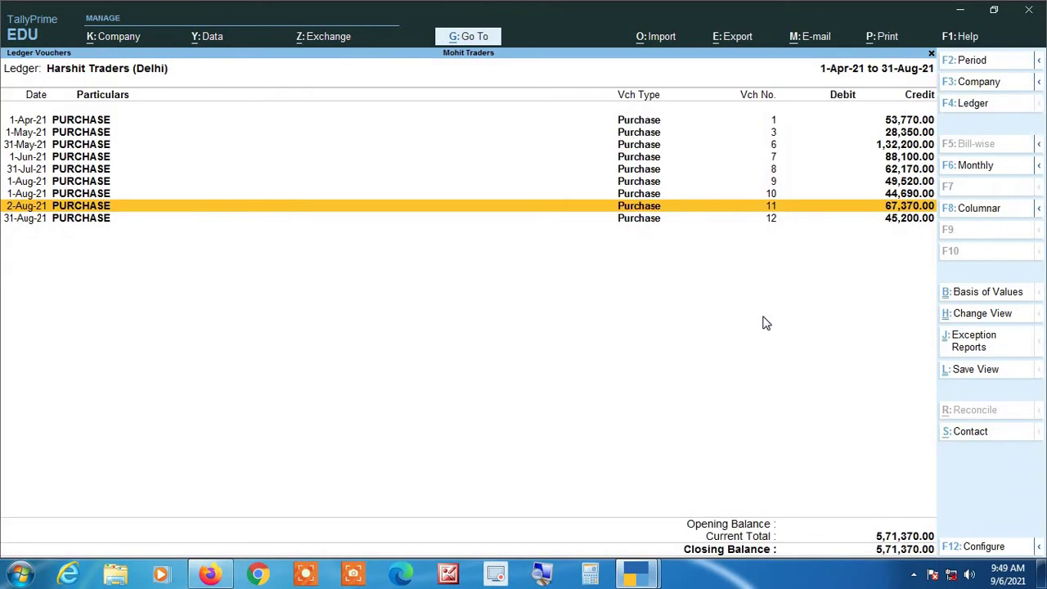
key(Down)
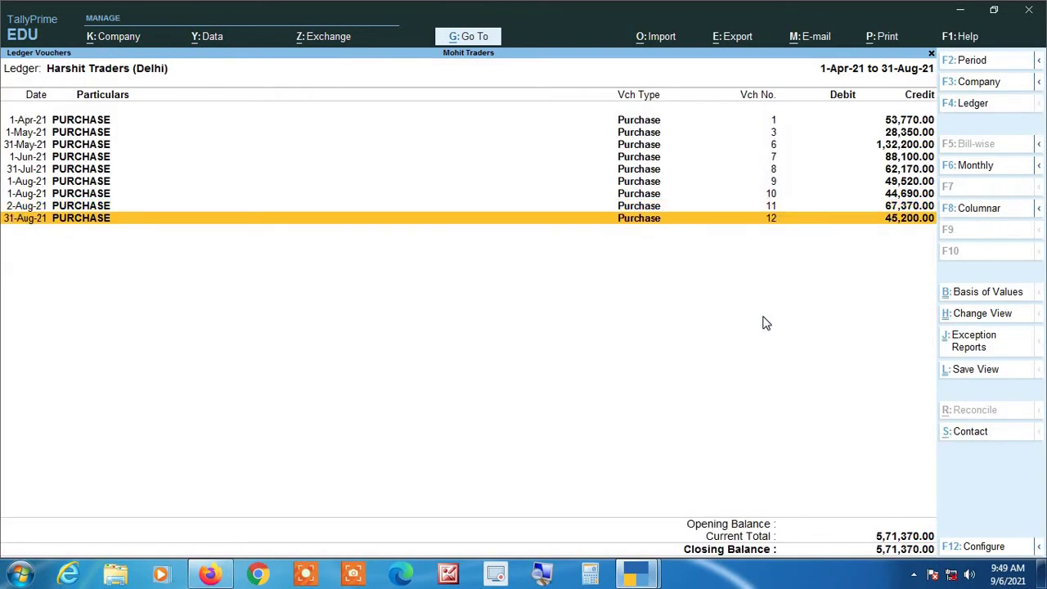
click(1042, 577)
key(alt+Tab)
Switch the ledger vouchers report to the Raghav Traders ledger.
key(F4)
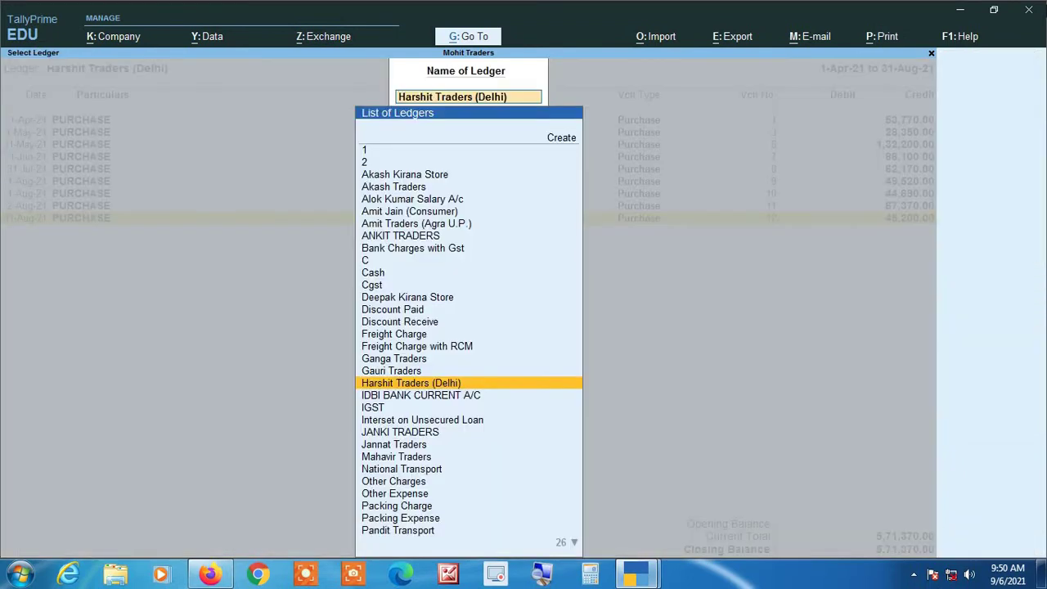
text(Ra)
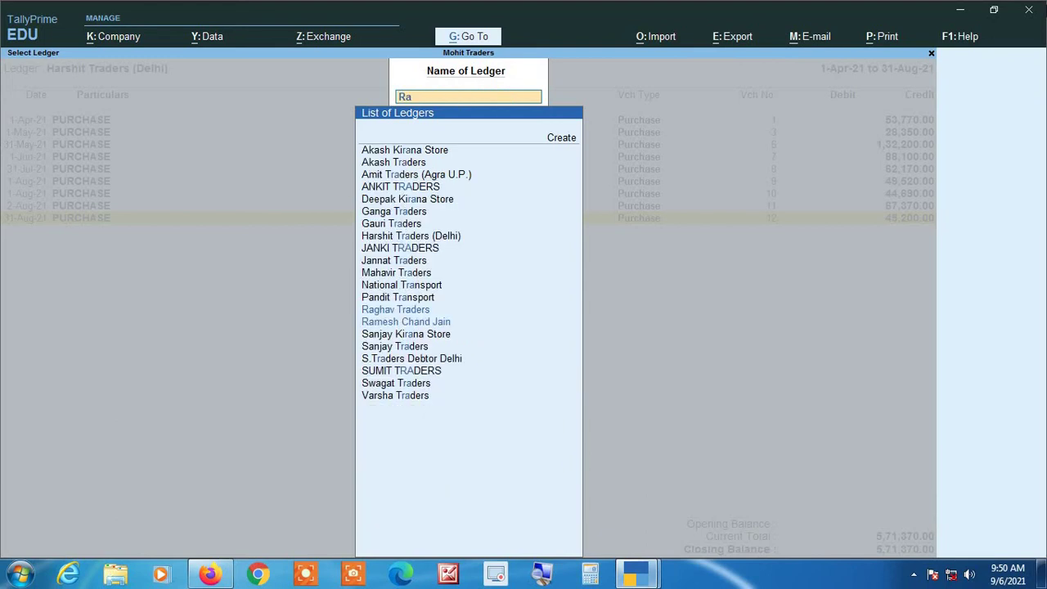
text(gh)
key(Return)
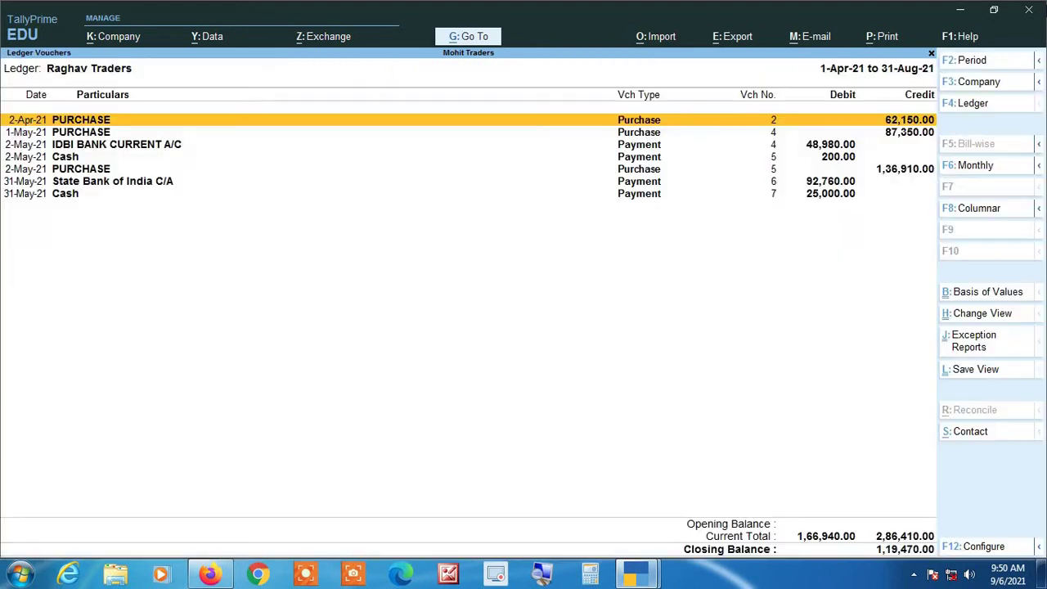
Duplicate the 2-May-21 purchase voucher of Raghav Traders and set the new voucher's date to 31-Aug-21.
key(Down)
key(Down)
key(Down)
key(Down)
key(Down)
key(Down)
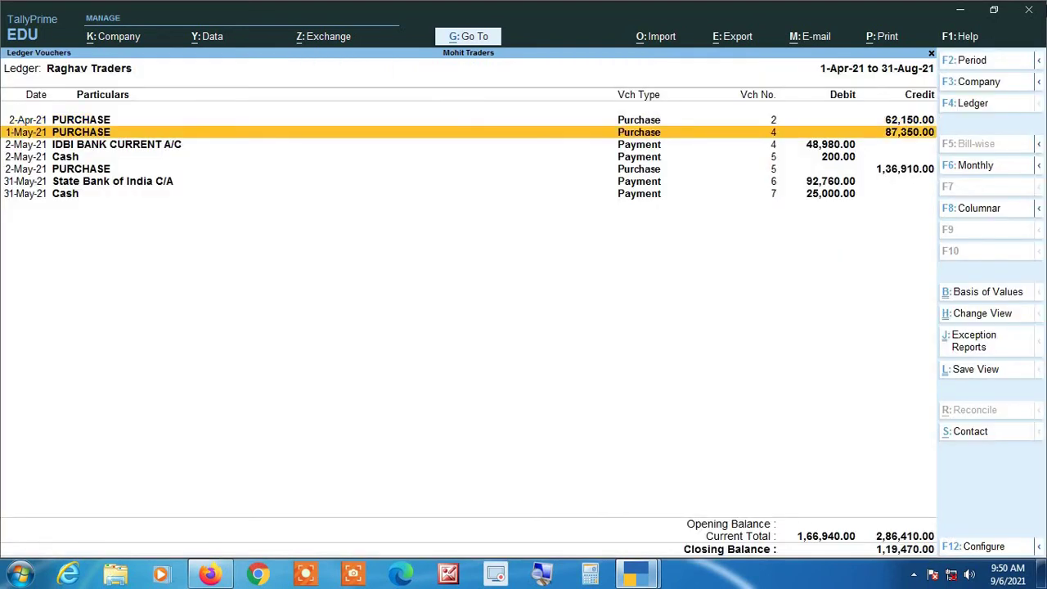
key(Up)
key(Up)
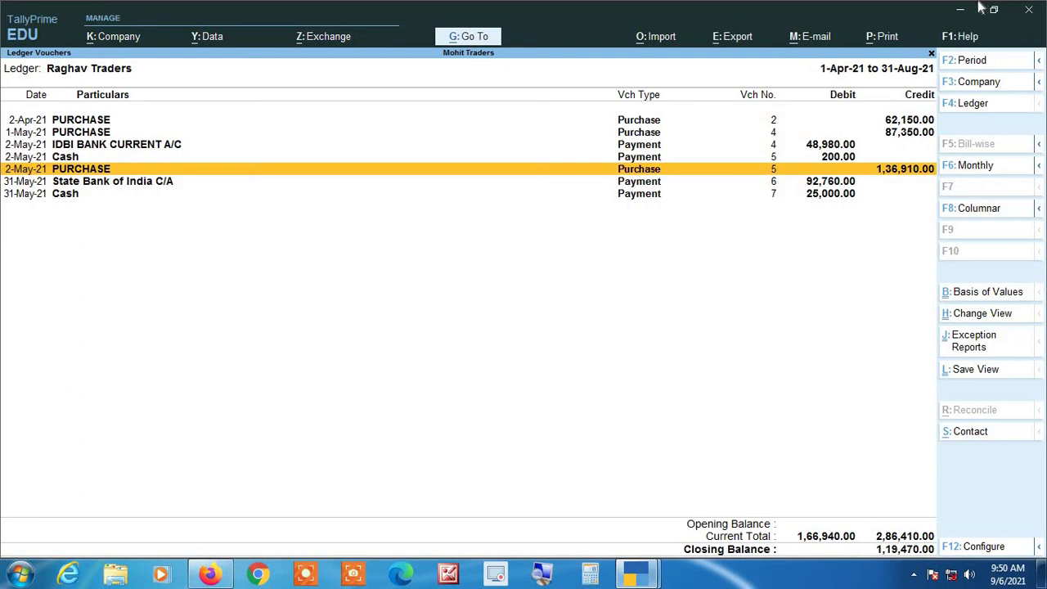
key(alt+2)
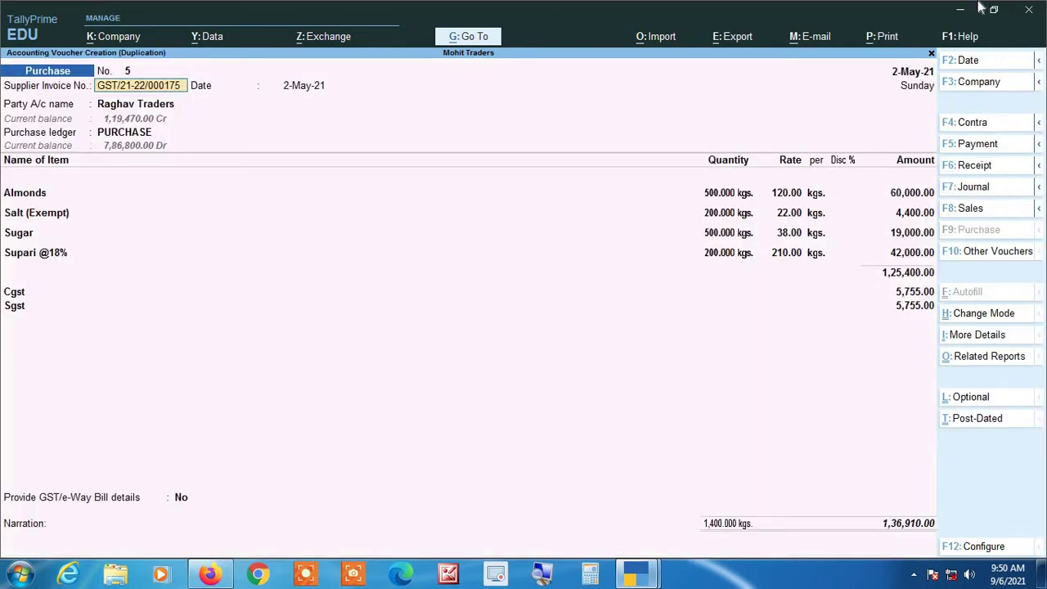
key(F2)
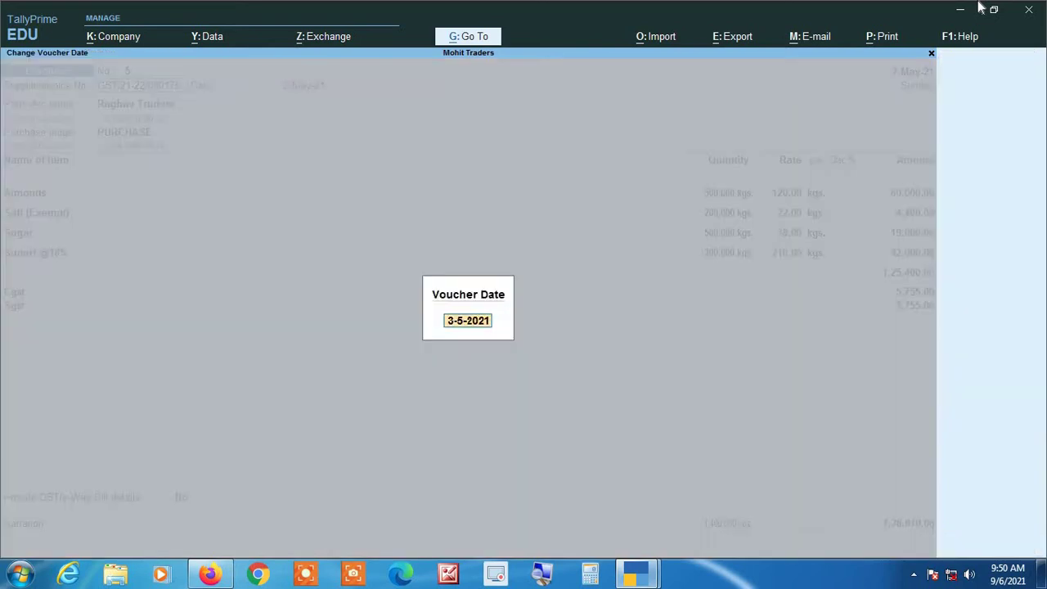
text(31 8)
key(Return)
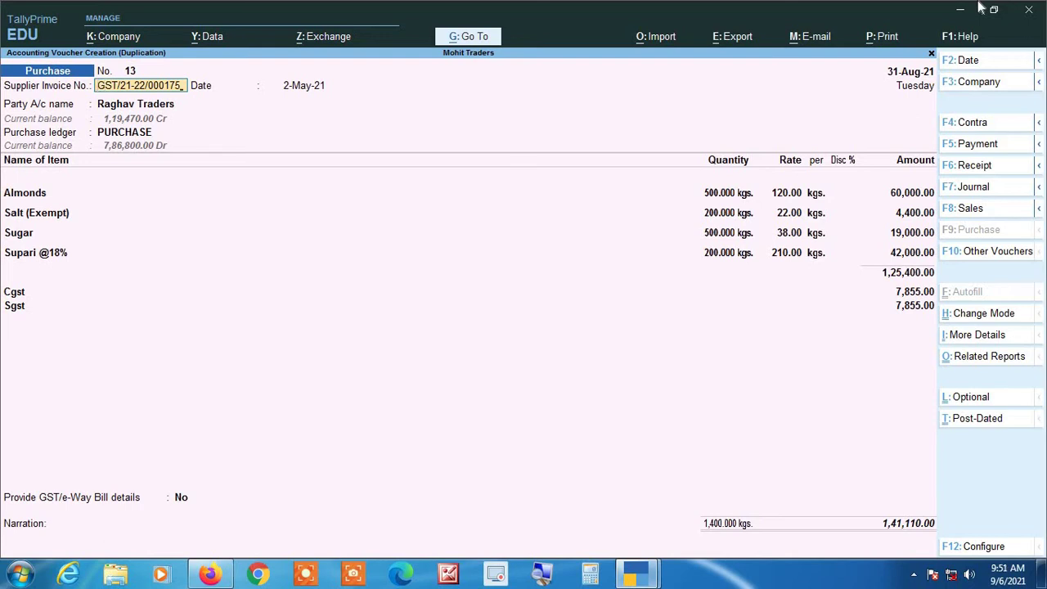
Set the supplier invoice number to GST/21-22/000398 with invoice date 31-Aug-21, and proceed to the item lines.
key(BackSpace)
key(BackSpace)
text(398)
key(Return)
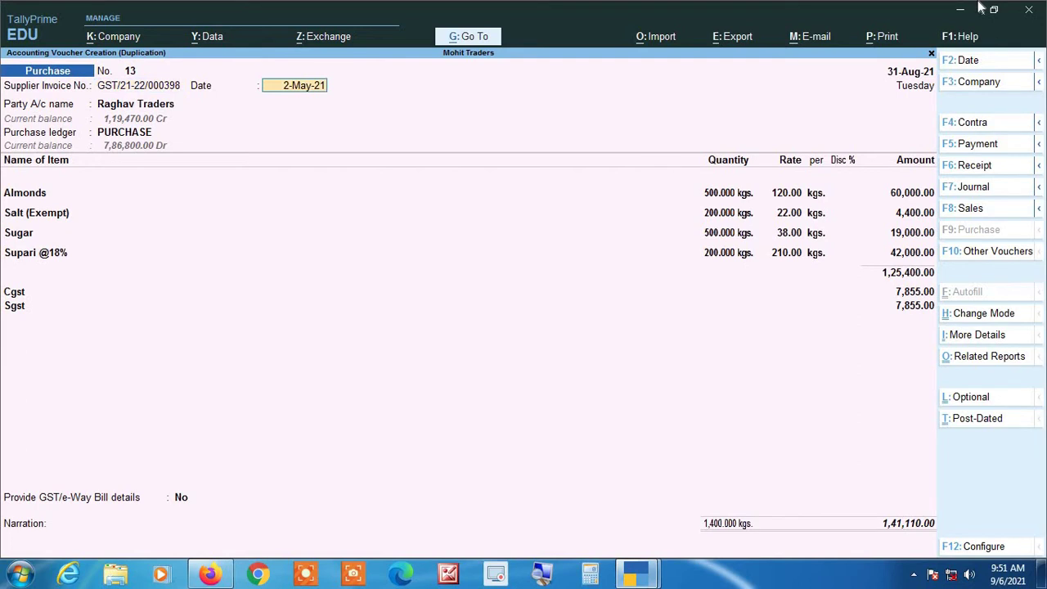
text(31-8)
key(Return)
key(Return)
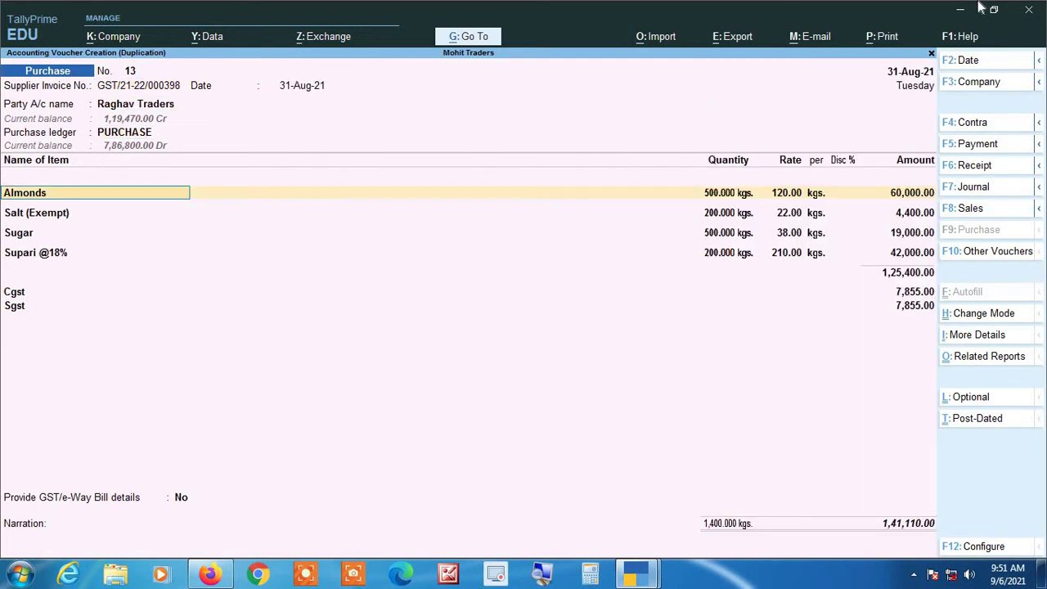
Set the Almonds quantity to 300 kgs and accept the line at its existing rate.
key(Return)
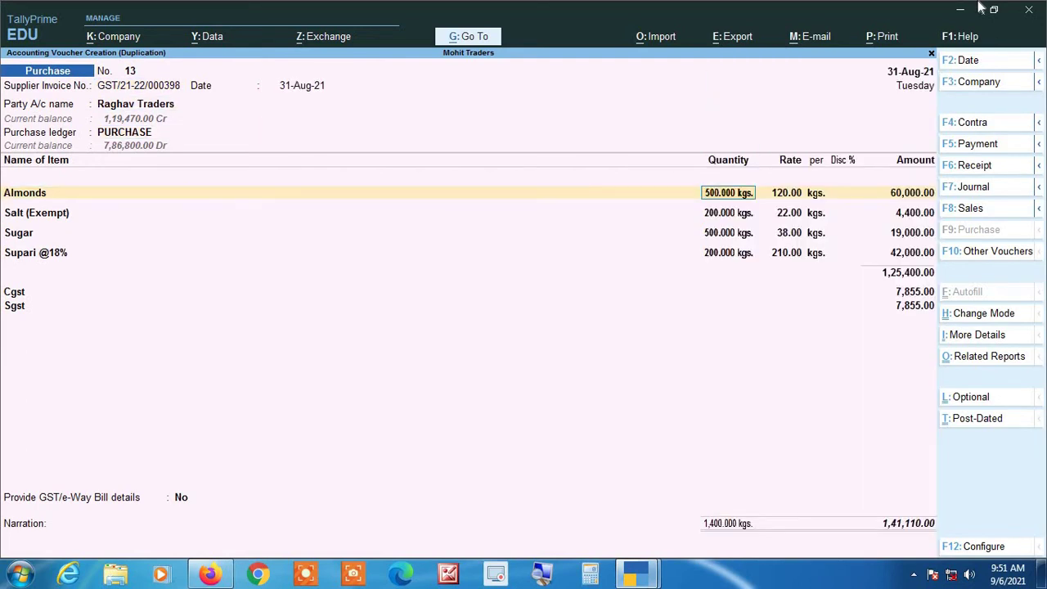
text(300)
key(Return)
key(Return)
key(Return)
key(Return)
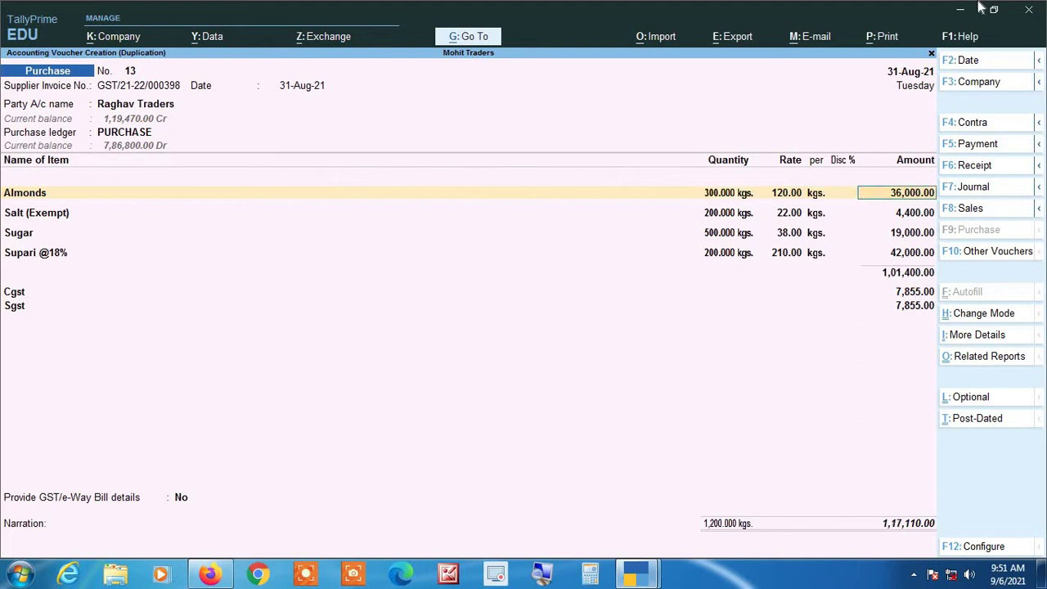
key(Return)
Remove the Salt (Exempt) line and set the Sugar quantity to 300 kgs.
key(ctrl)
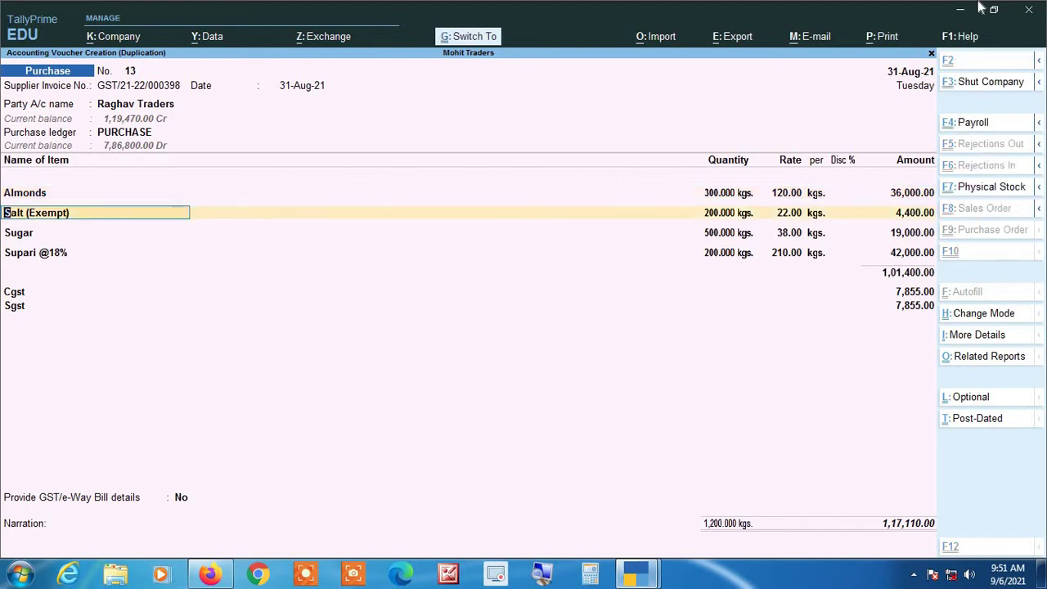
key(ctrl+d)
key(Return)
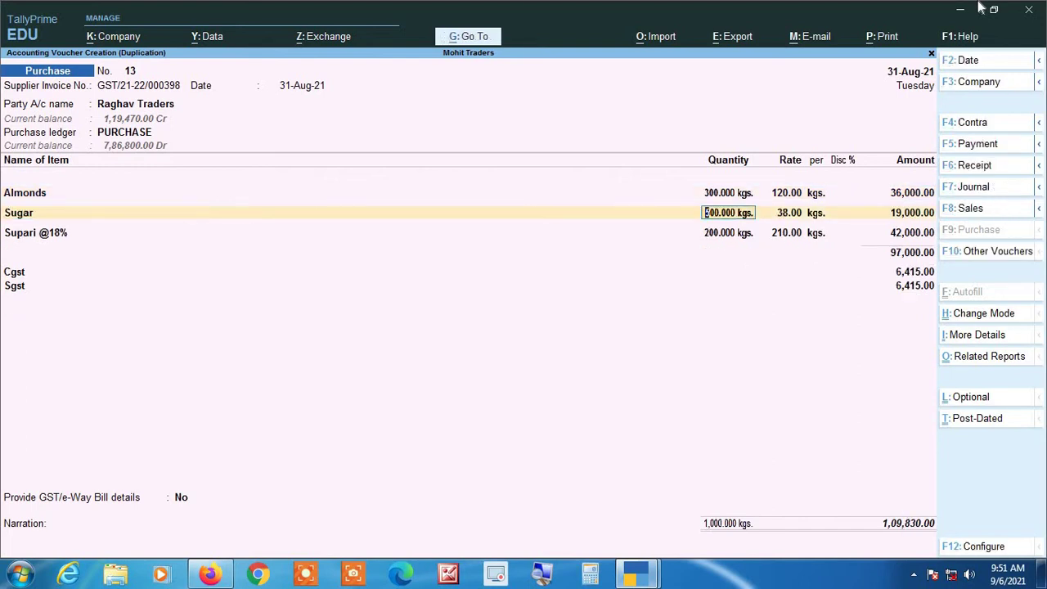
text(300)
key(Return)
key(Return)
key(Return)
key(Return)
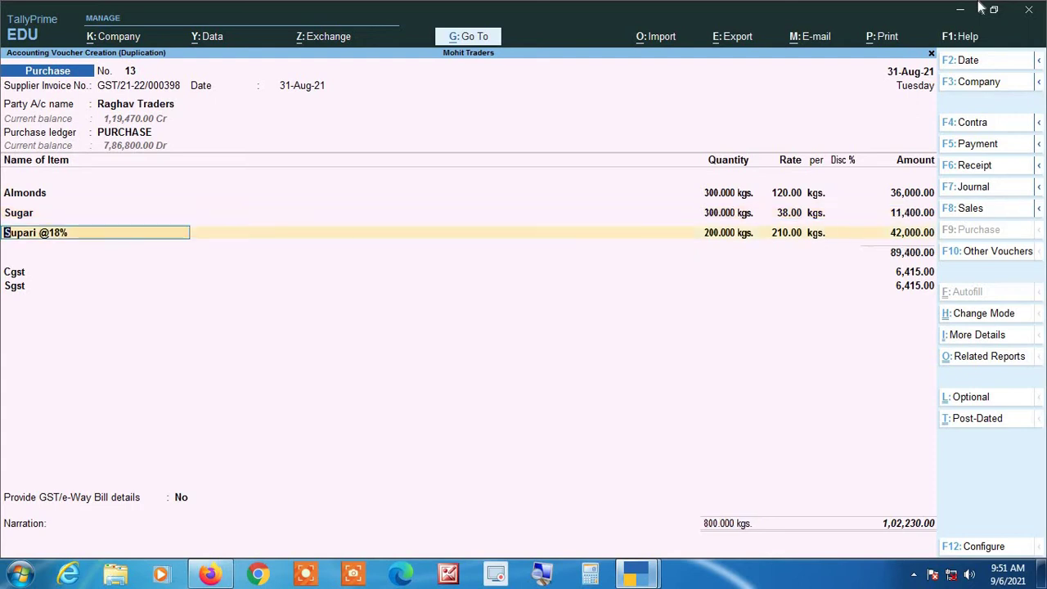
key(Return)
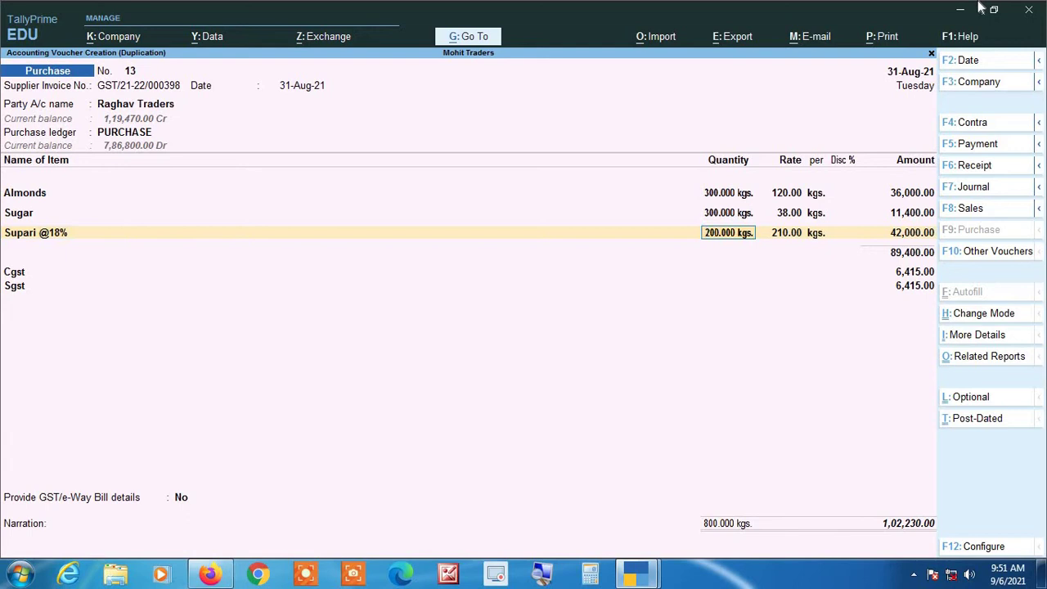
text(100)
key(Return)
key(Return)
key(BackSpace)
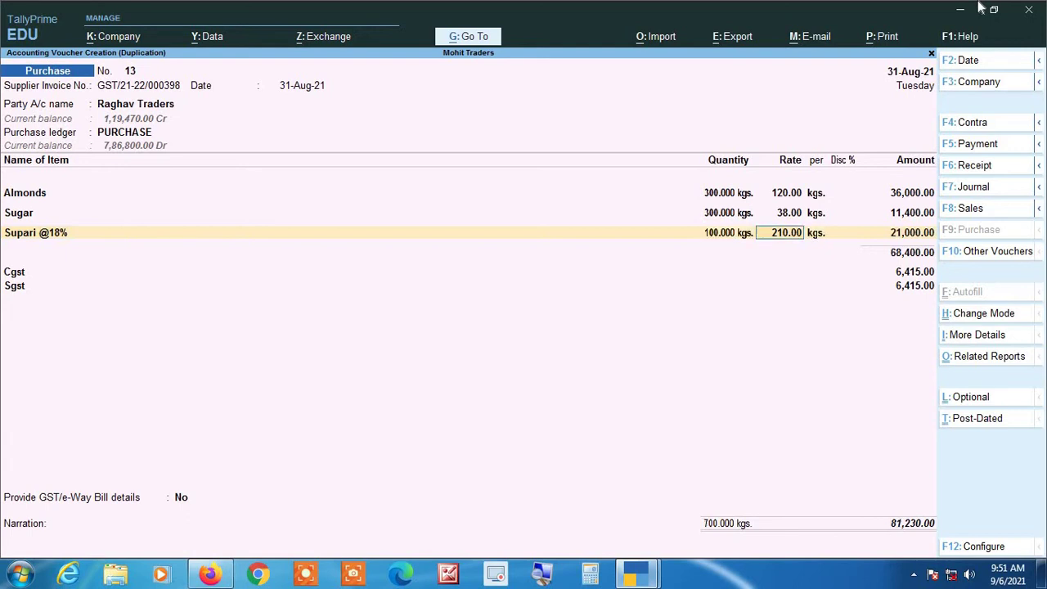
text(215)
key(Return)
key(Return)
key(Return)
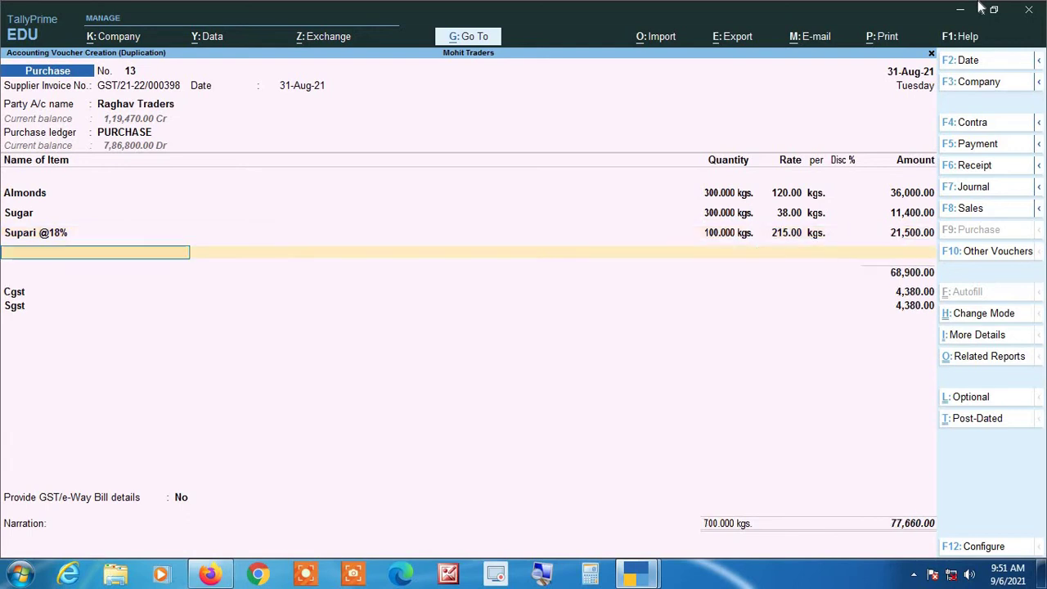
key(ctrl+a)
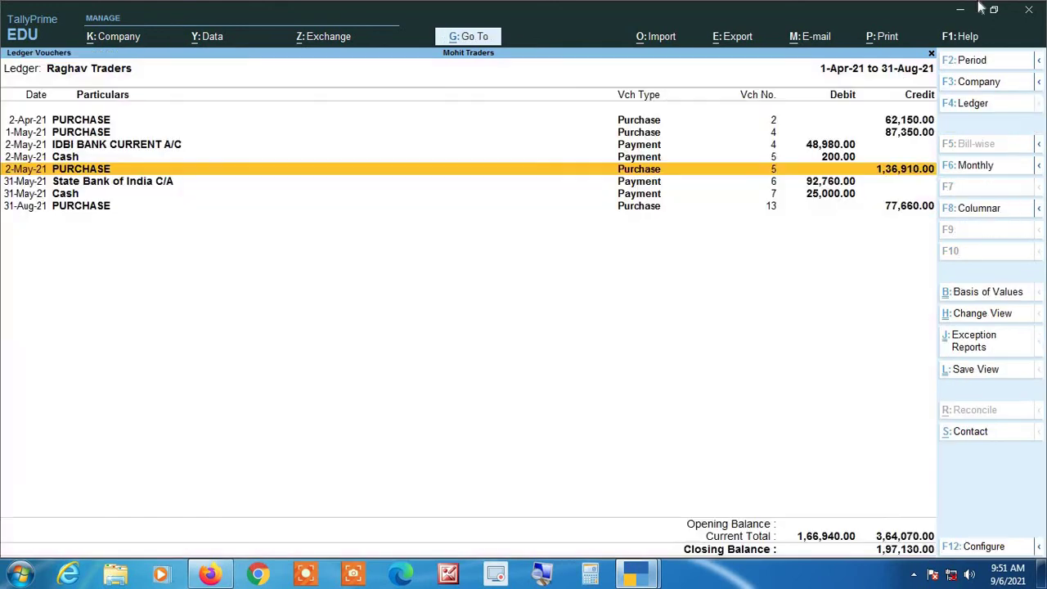
Open the 31-Aug-21 purchase voucher of Raghav Traders to review its details, and return to the ledger.
key(Down)
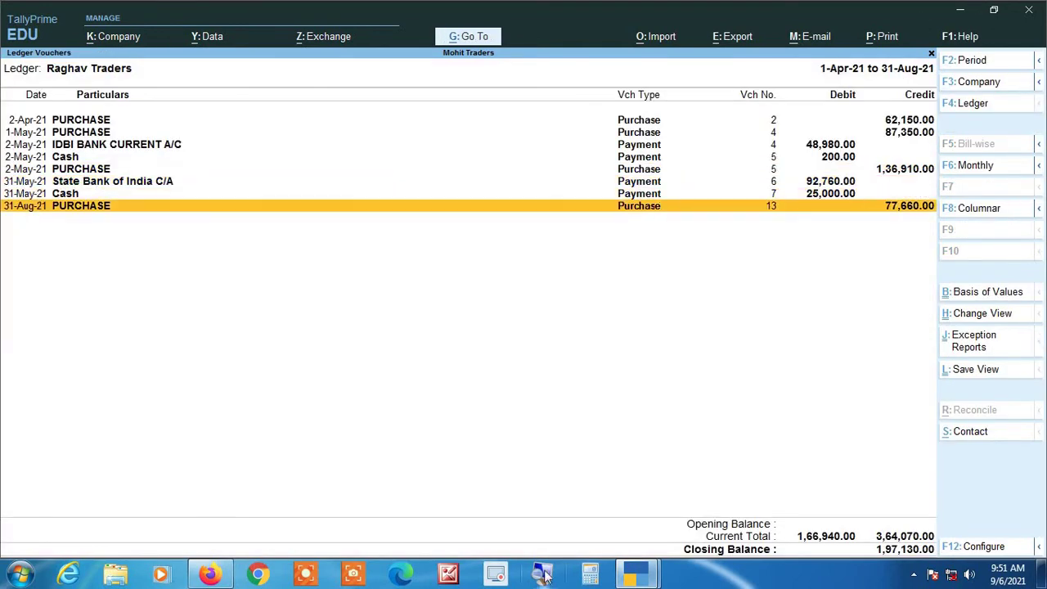
key(Return)
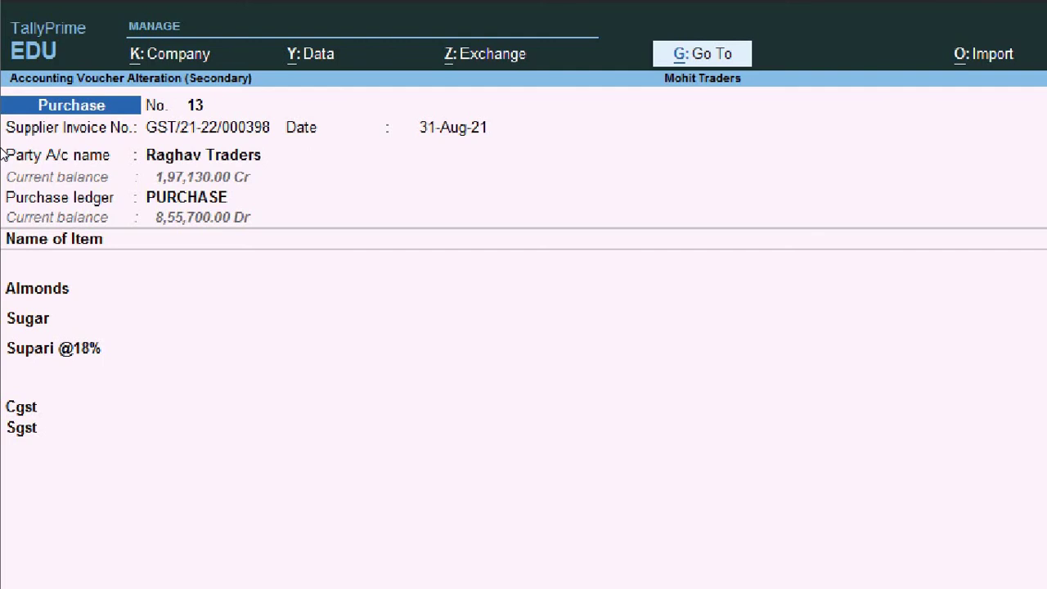
key(Escape)
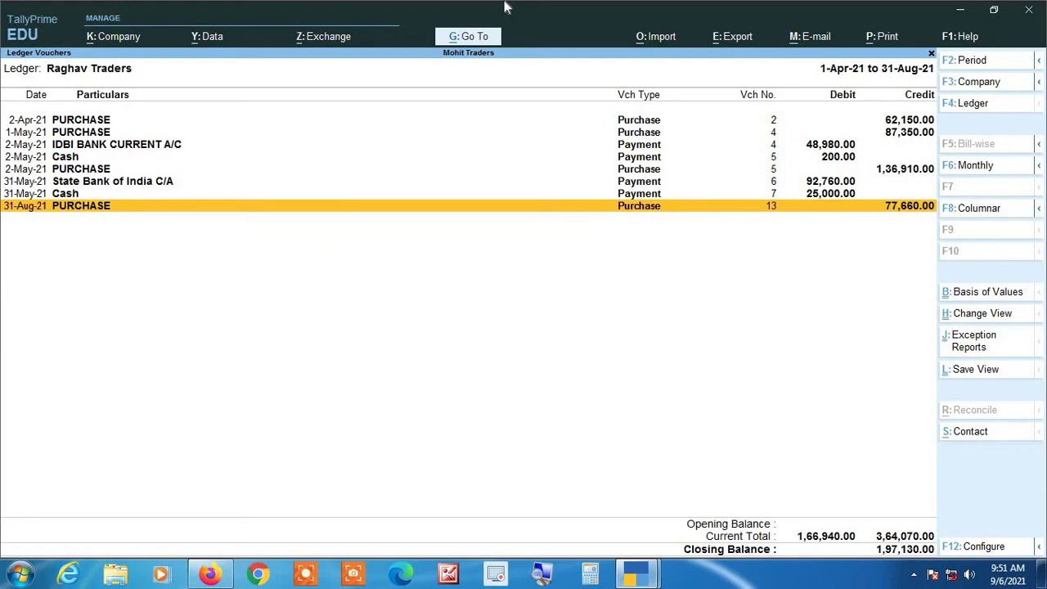
Switch the ledger vouchers report back to the Harshit Traders (Delhi) ledger.
key(F4)
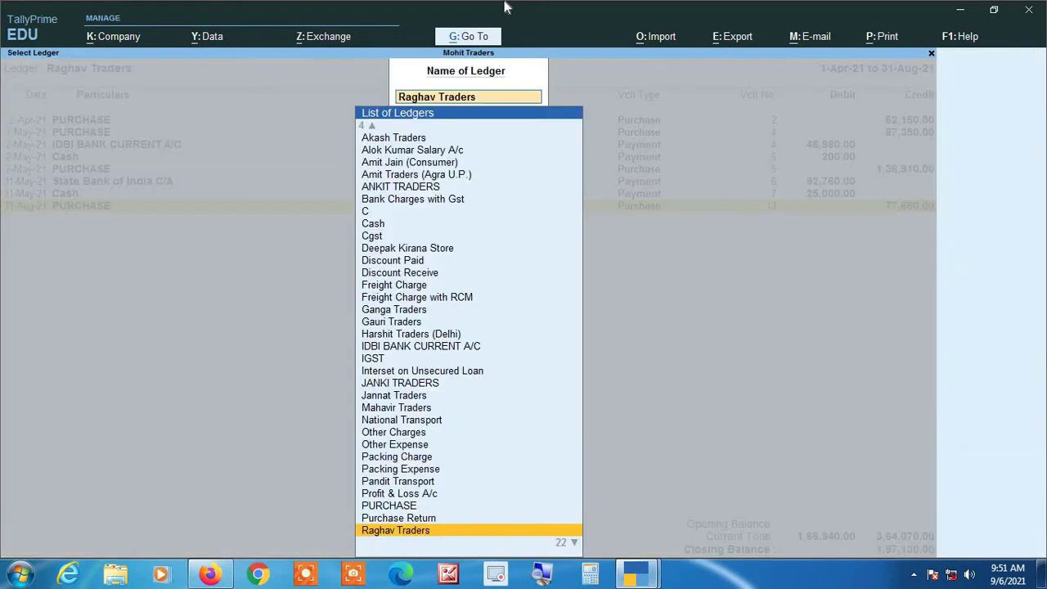
text(Har)
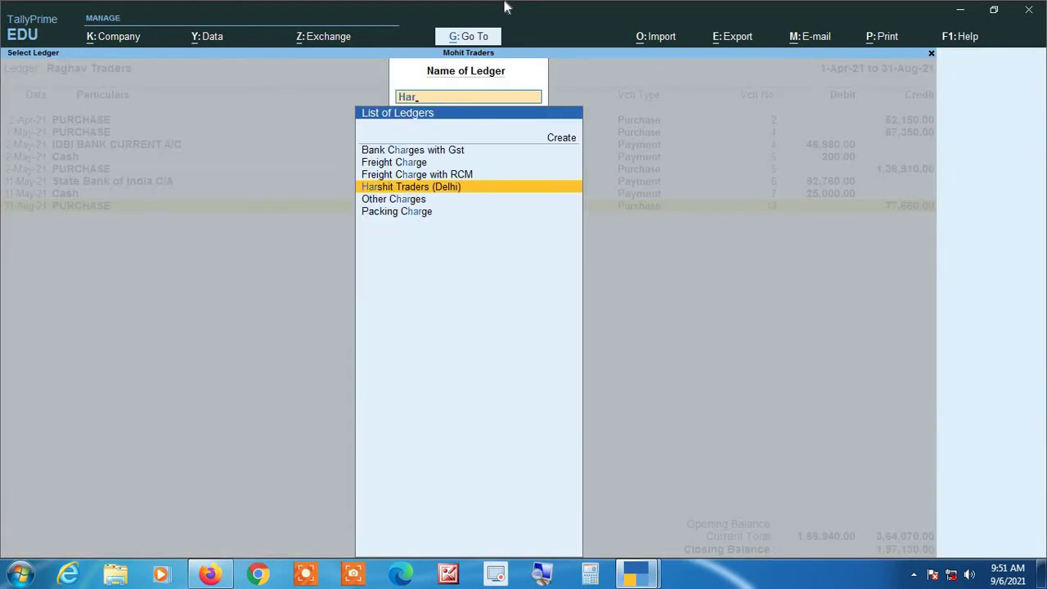
key(Return)
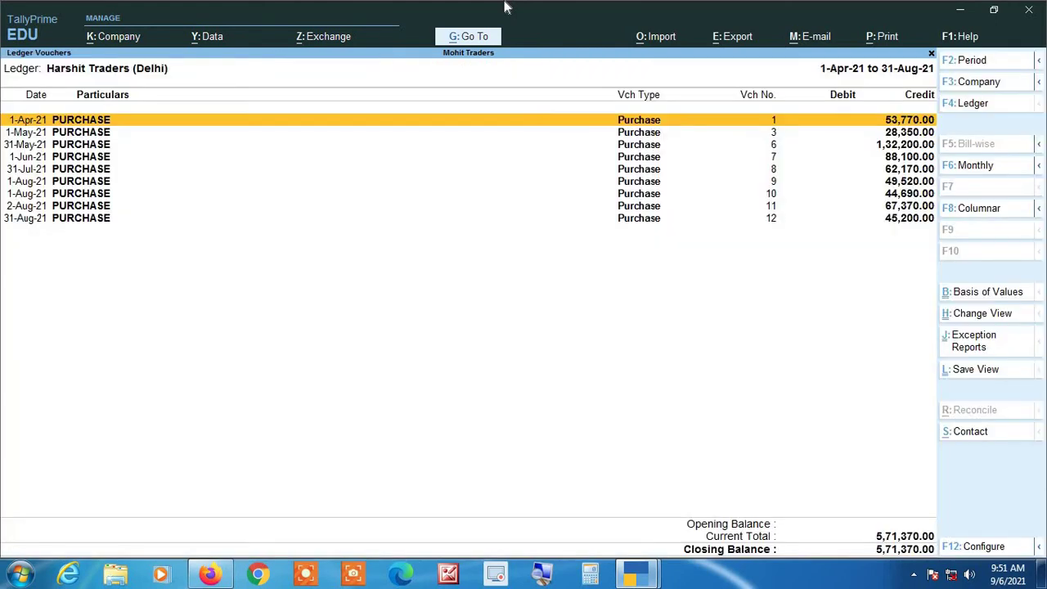
Open the 31-Aug-21 purchase voucher of Harshit Traders (Delhi) to review its entries, and close it without saving.
key(Down)
key(Down)
key(Down)
key(Down)
key(Down)
key(Down)
key(Down)
key(Down)
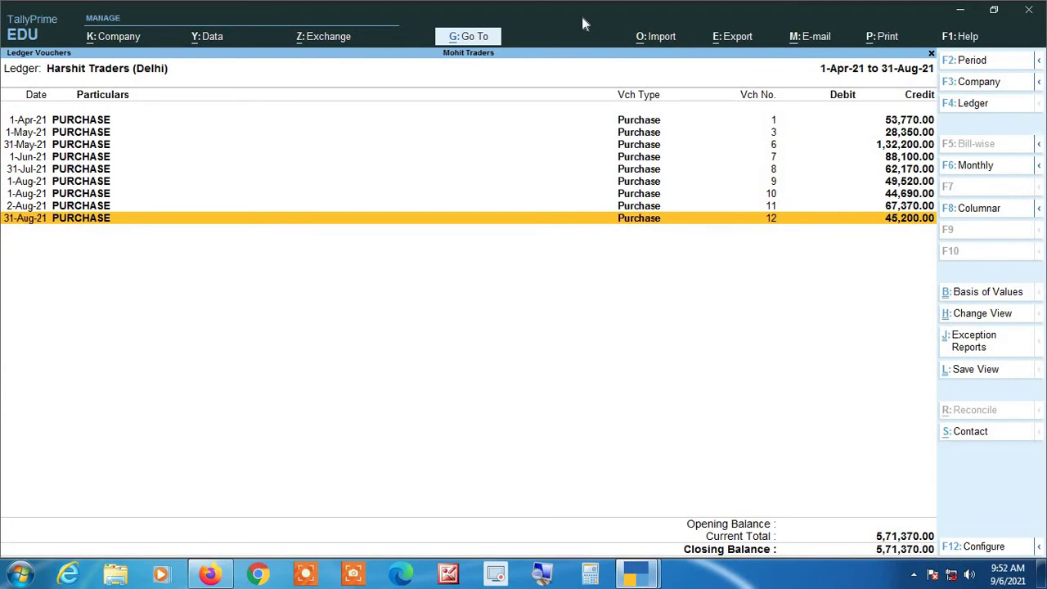
key(Return)
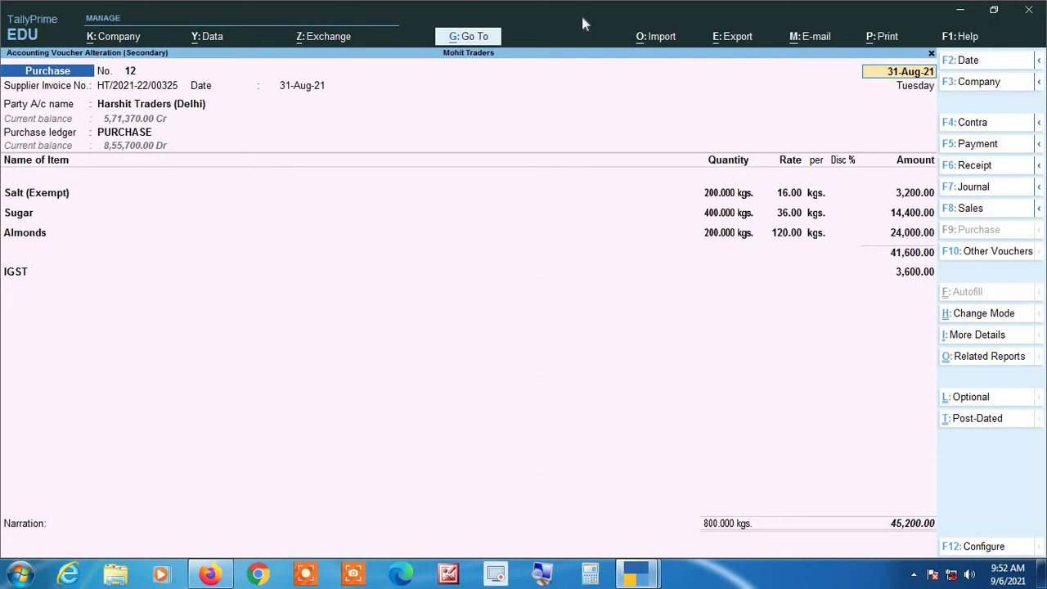
key(BackSpace)
key(Escape)
key(y)
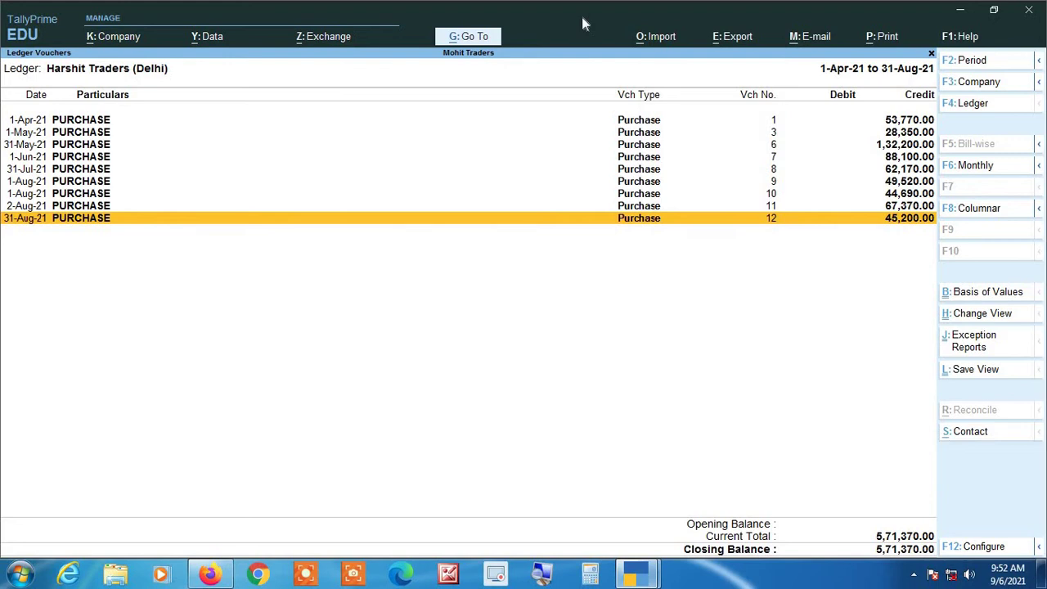
Add a new voucher from the ledger report as a debit note dated 2-Aug-21.
key(alt+a)
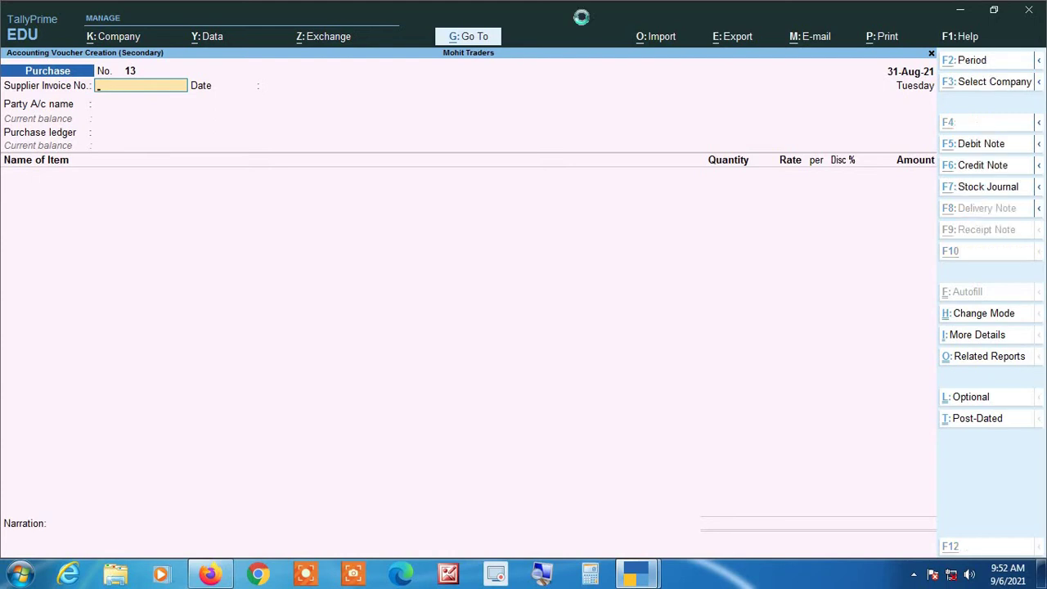
key(ctrl+F9)
key(F2)
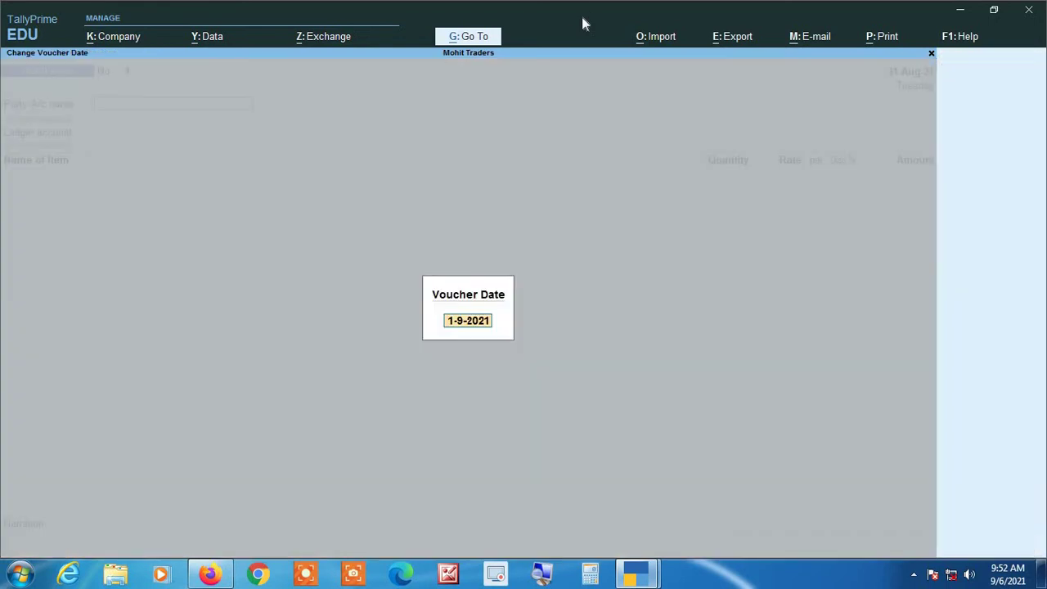
text(2-9)
key(Return)
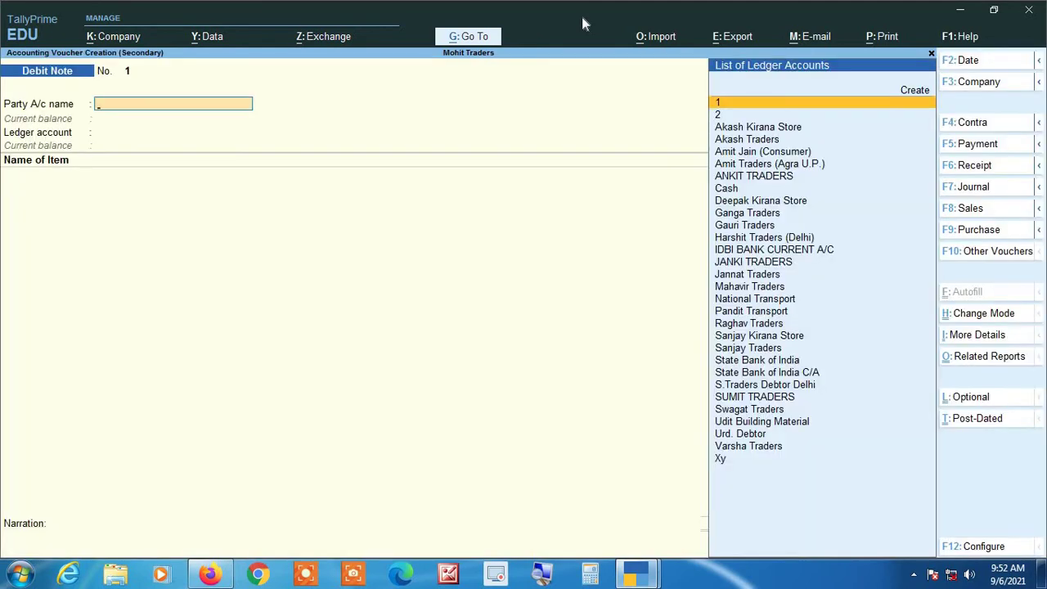
Set the debit note's party to Harshit Traders (Delhi) and its ledger account to Purchase Return.
text(Har)
key(Return)
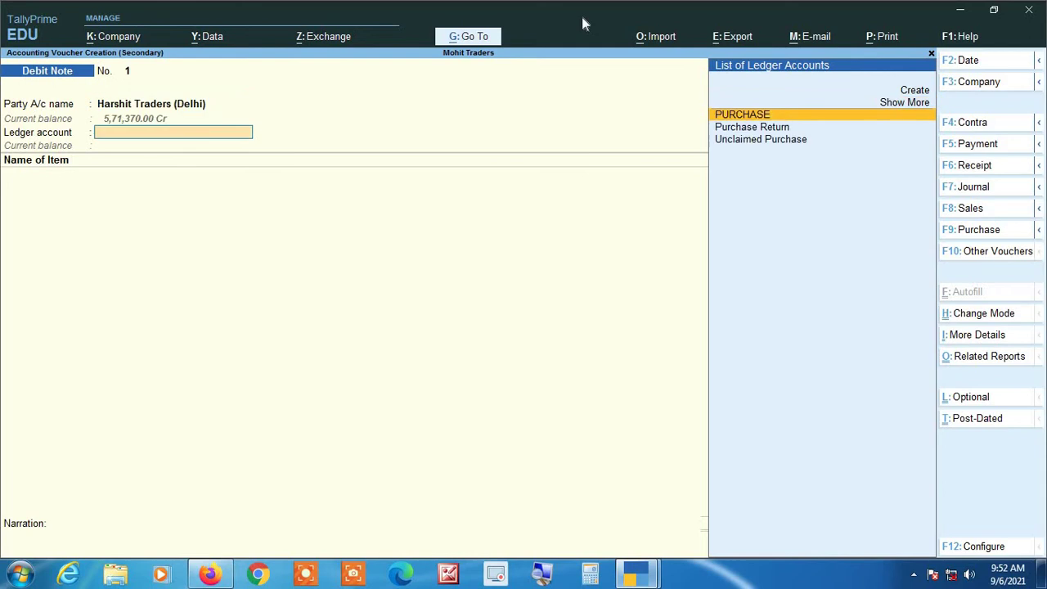
key(Down)
key(Return)
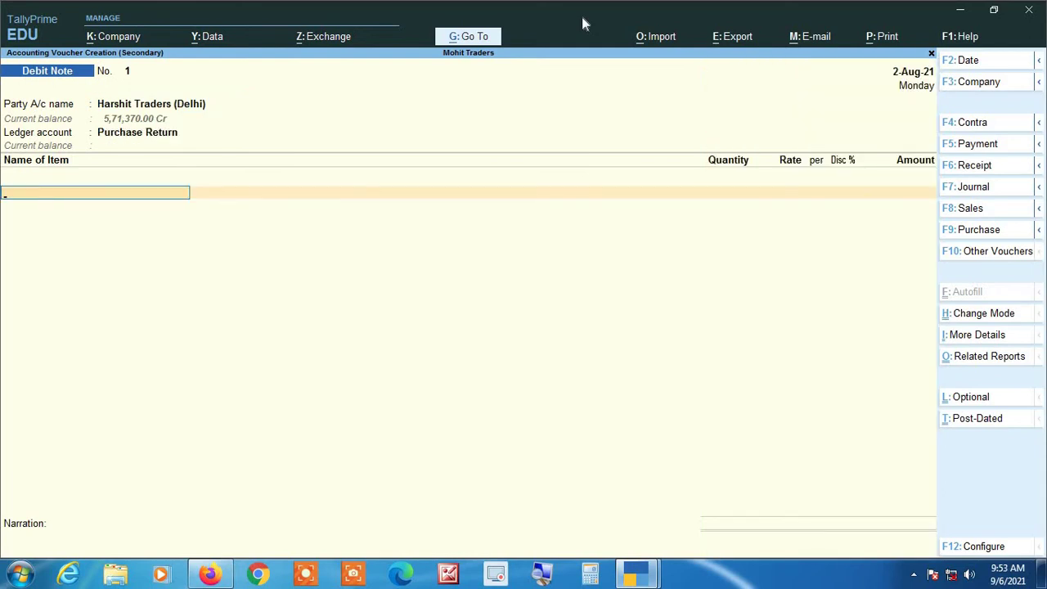
Enter Almonds as the returned item, with a quantity of 100 kgs at a rate of 120.
text(Al)
key(Return)
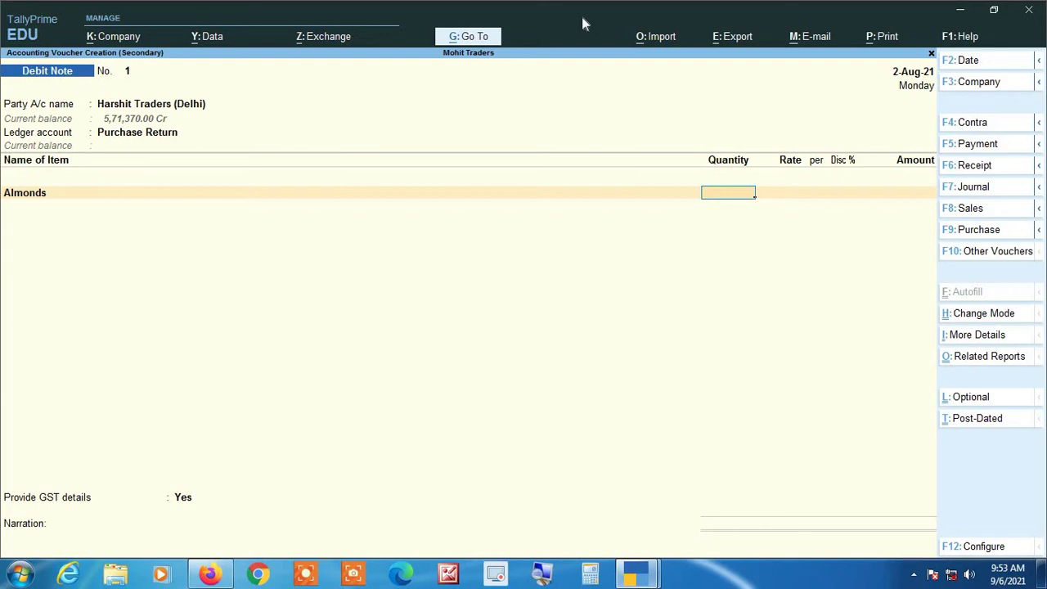
text(100)
key(Return)
key(Return)
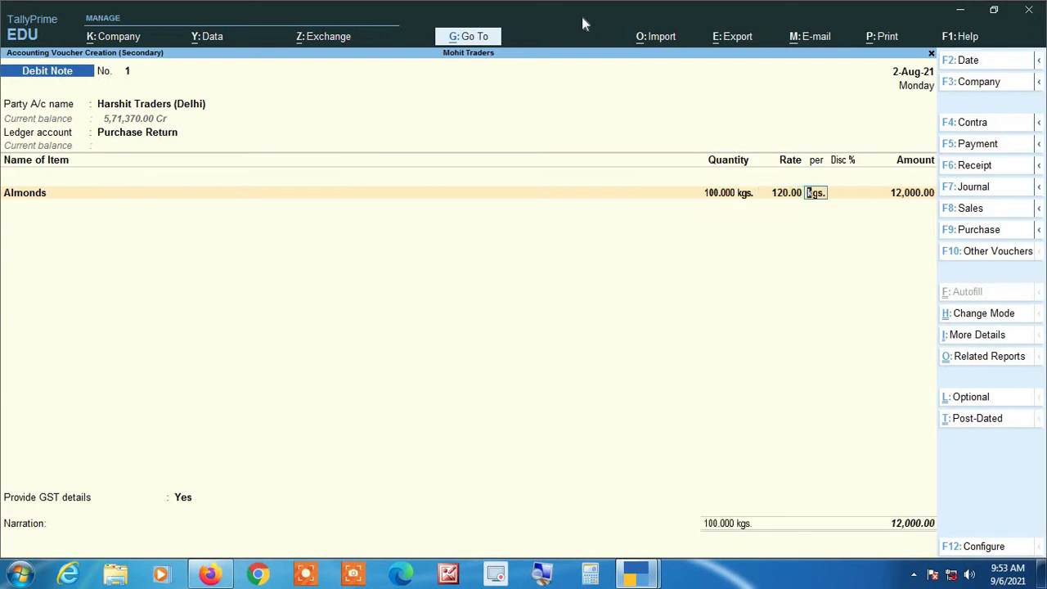
key(Return)
key(Return)
key(Return)
key(Return)
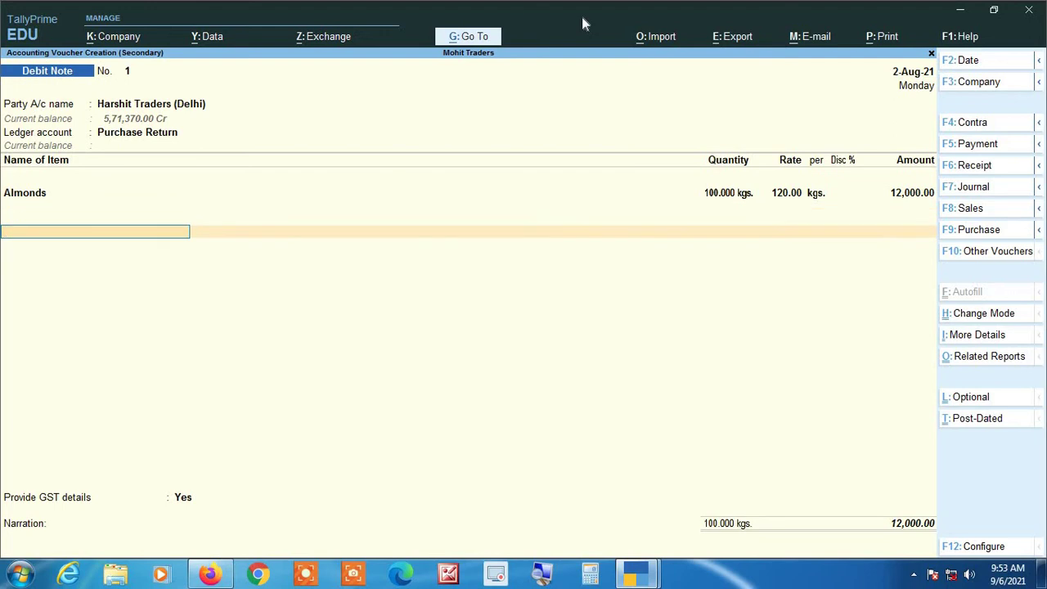
Add IGST to the debit note, leave Provide GST details at No, and save the voucher.
text(ig)
key(Return)
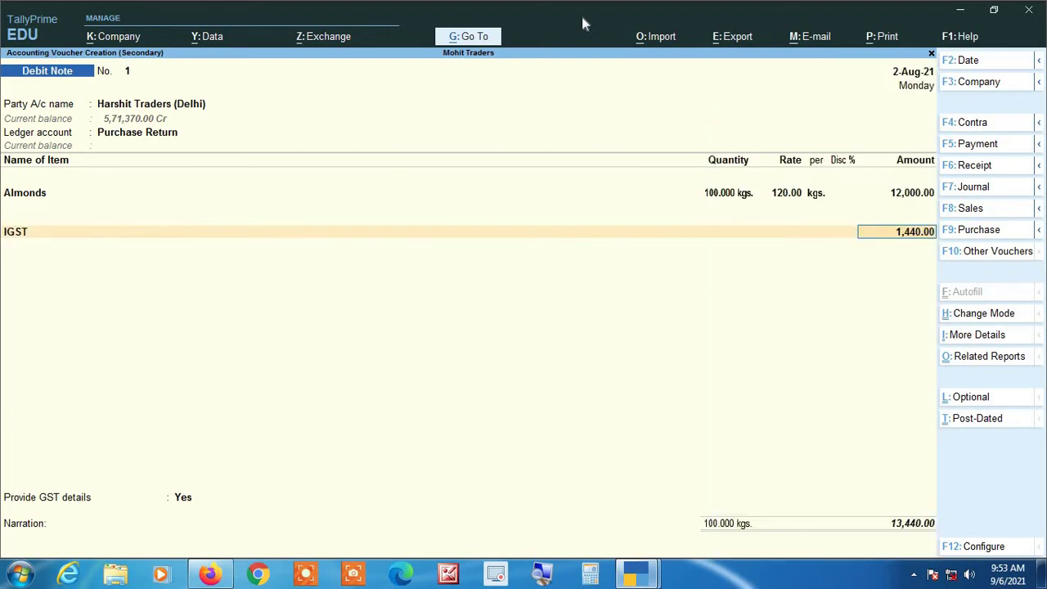
key(Return)
key(Return)
key(Up)
key(Return)
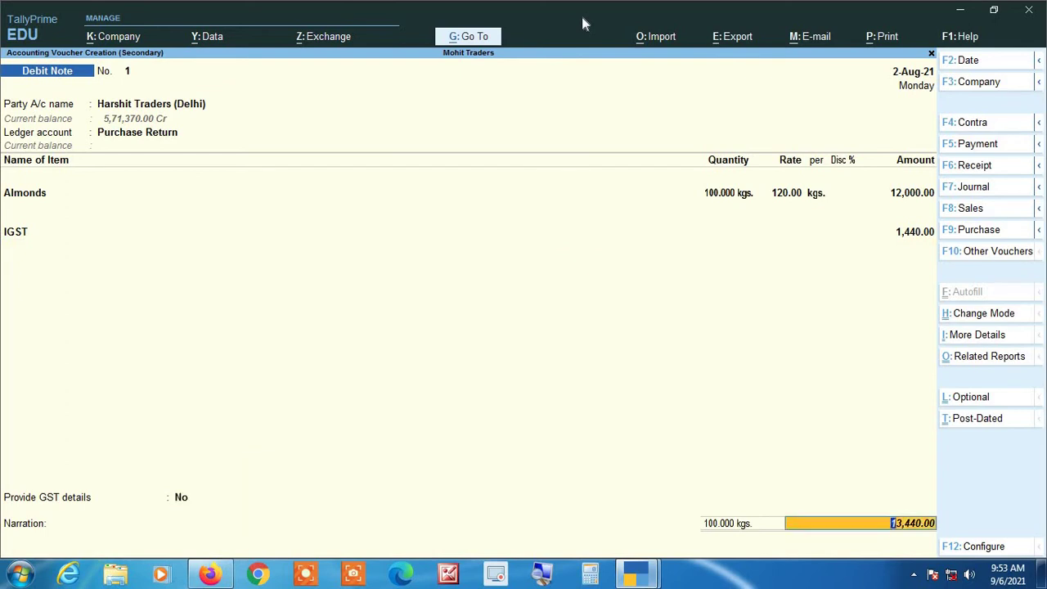
key(Return)
key(Return)
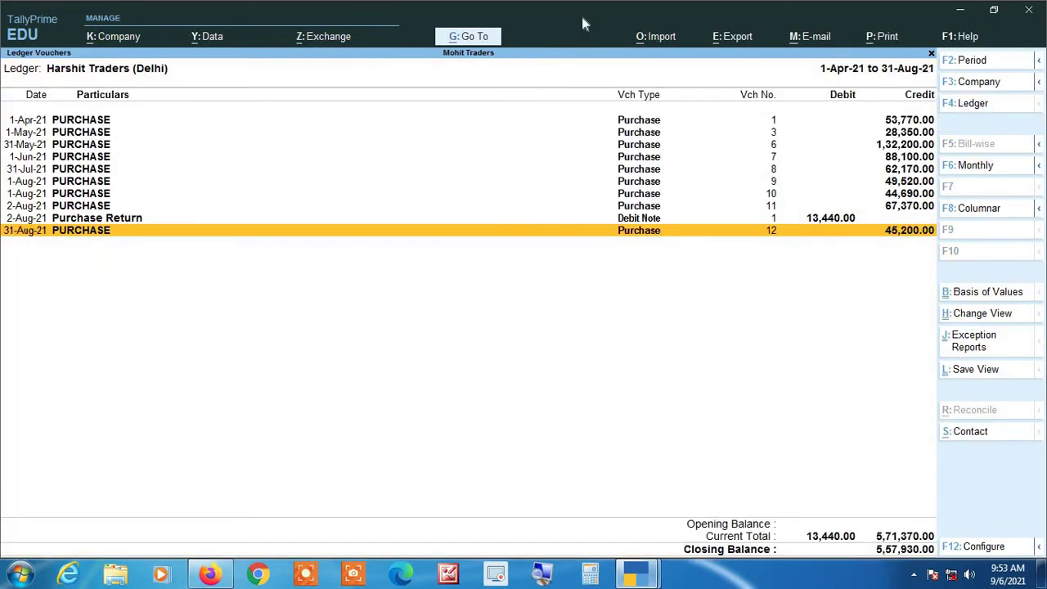
Duplicate the 2-Aug-21 Purchase Return debit note with the date 31-Aug-21, keeping the same party and ledger account.
key(Up)
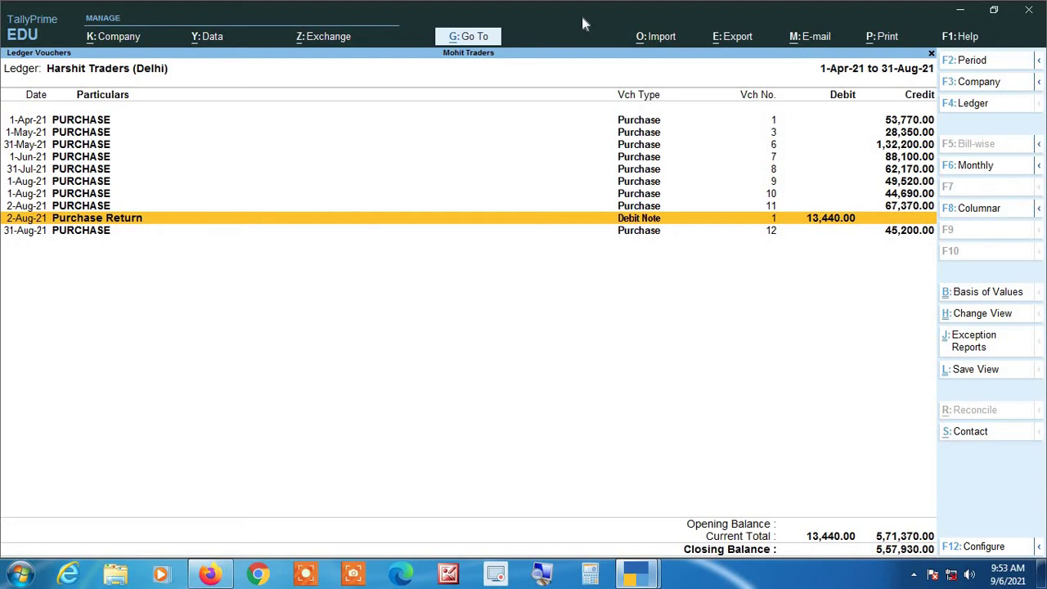
key(Return)
key(F2)
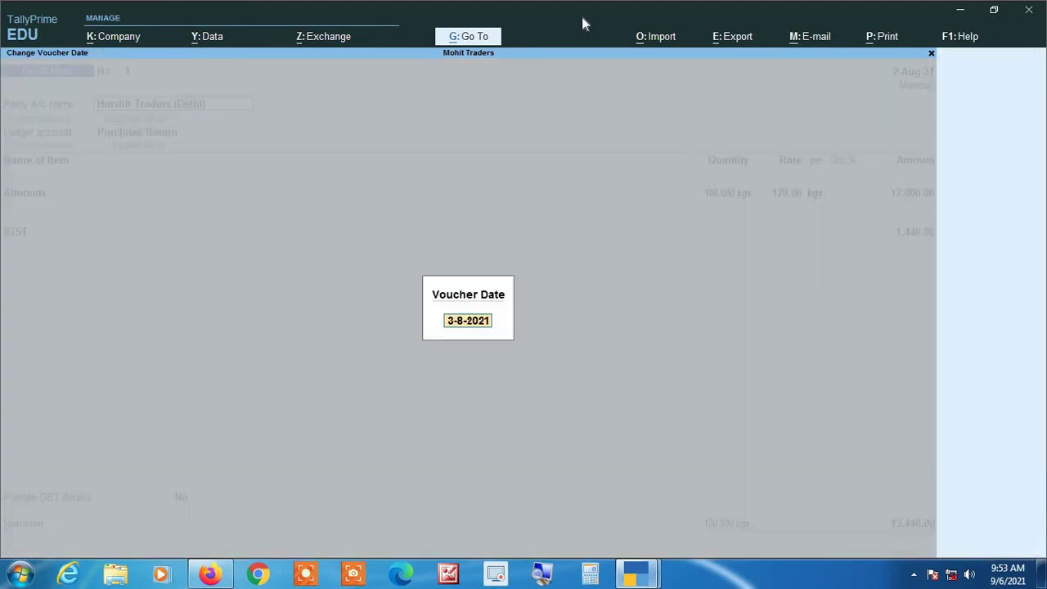
text(31)
key(Return)
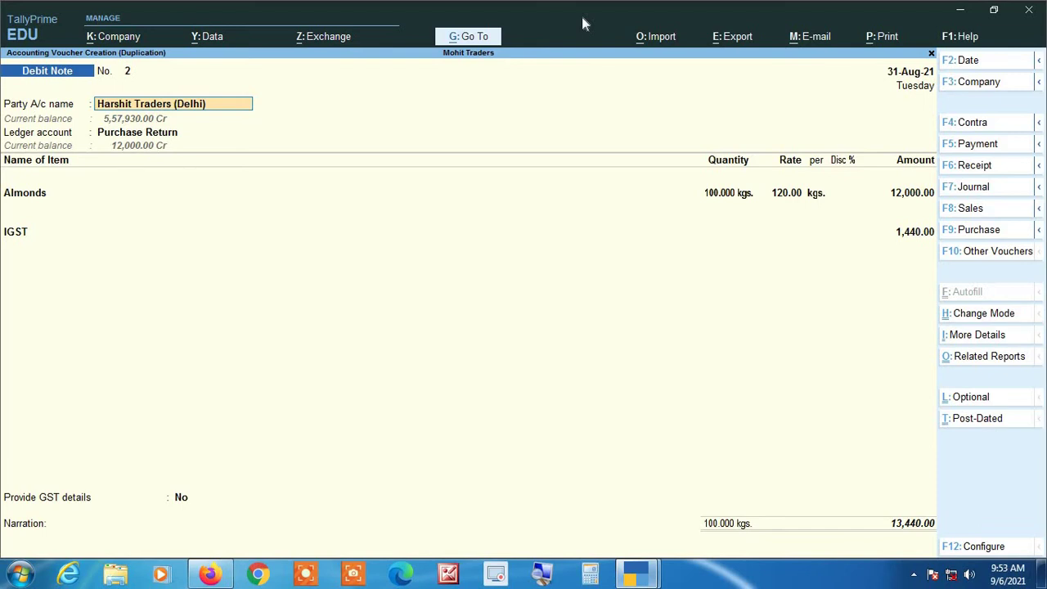
key(Return)
key(Return)
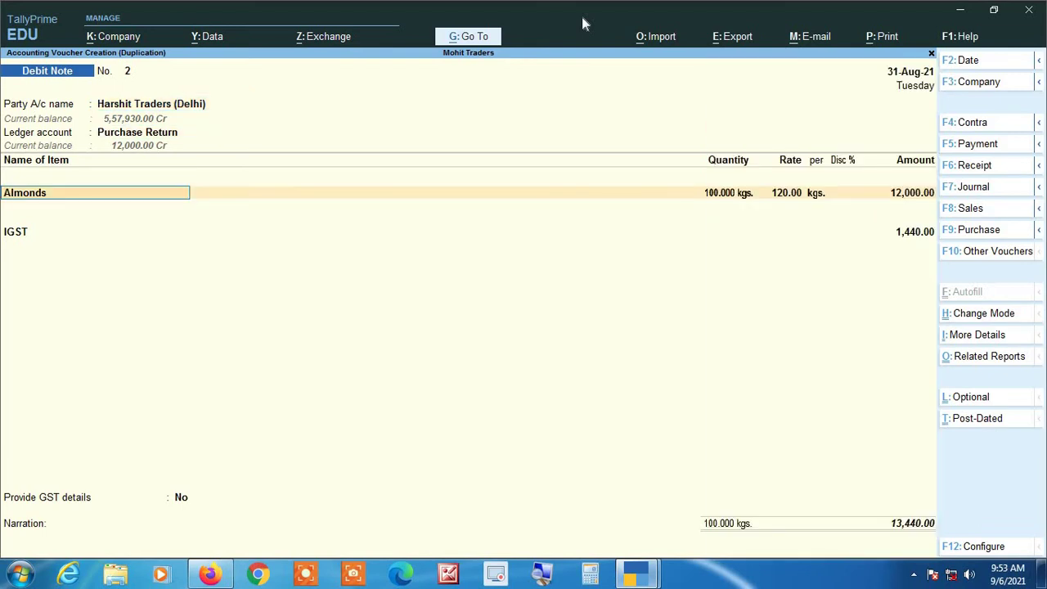
Replace Almonds with Sugar, 100 kgs at a rate of 36, keep the IGST line, and save the debit note.
text(Su)
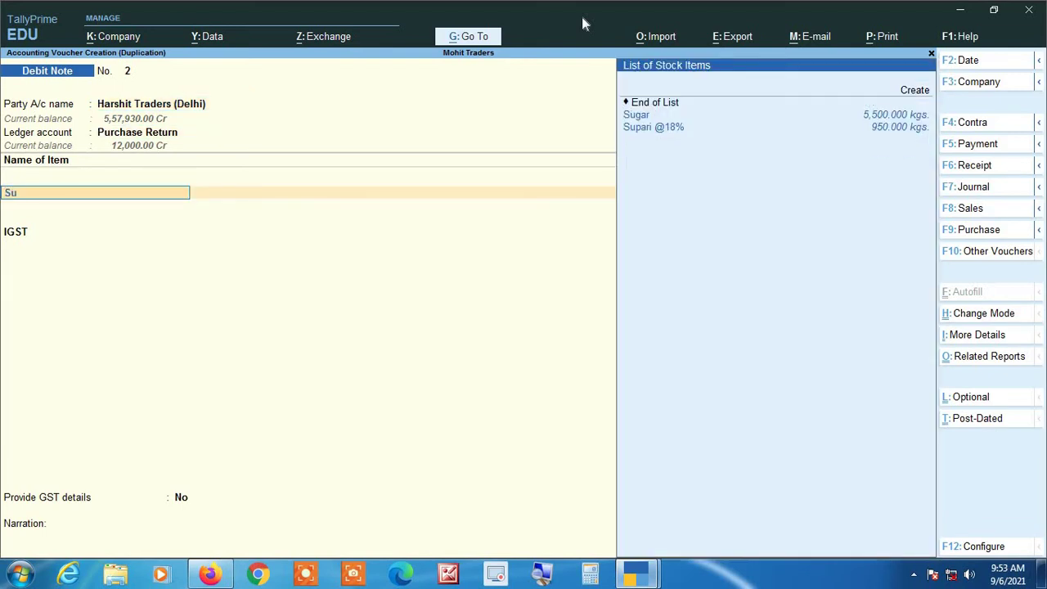
key(Down)
key(Return)
text(100)
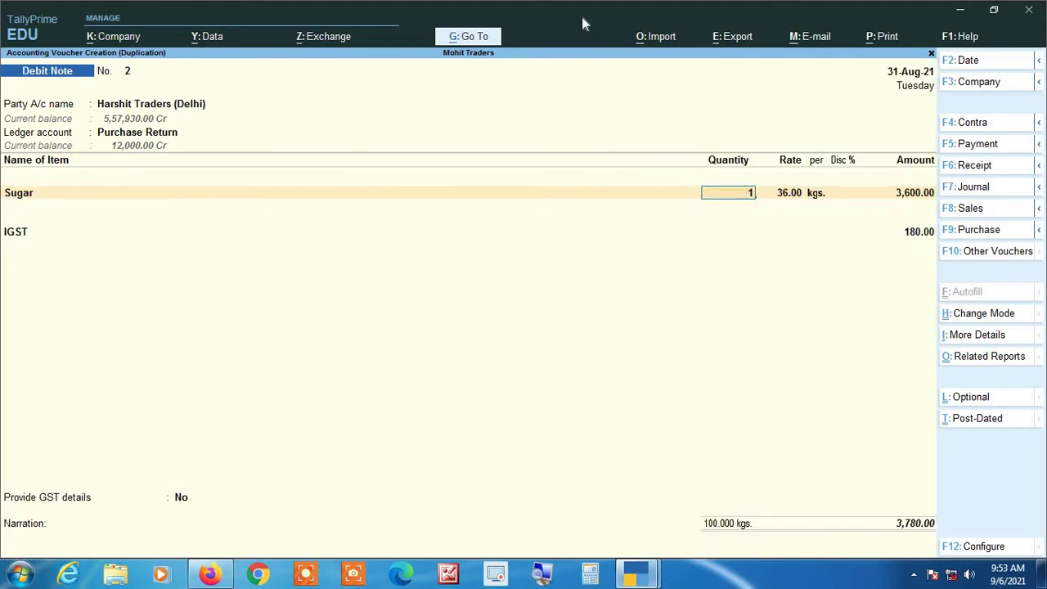
key(Return)
key(Return)
key(Return)
key(Return)
key(Return)
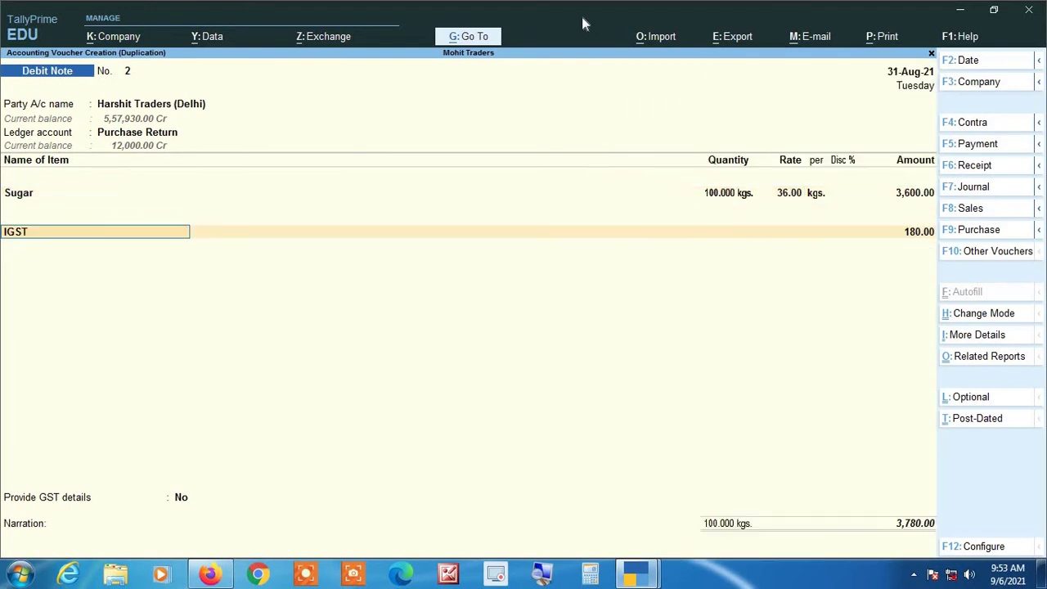
key(ctrl)
key(ctrl+a)
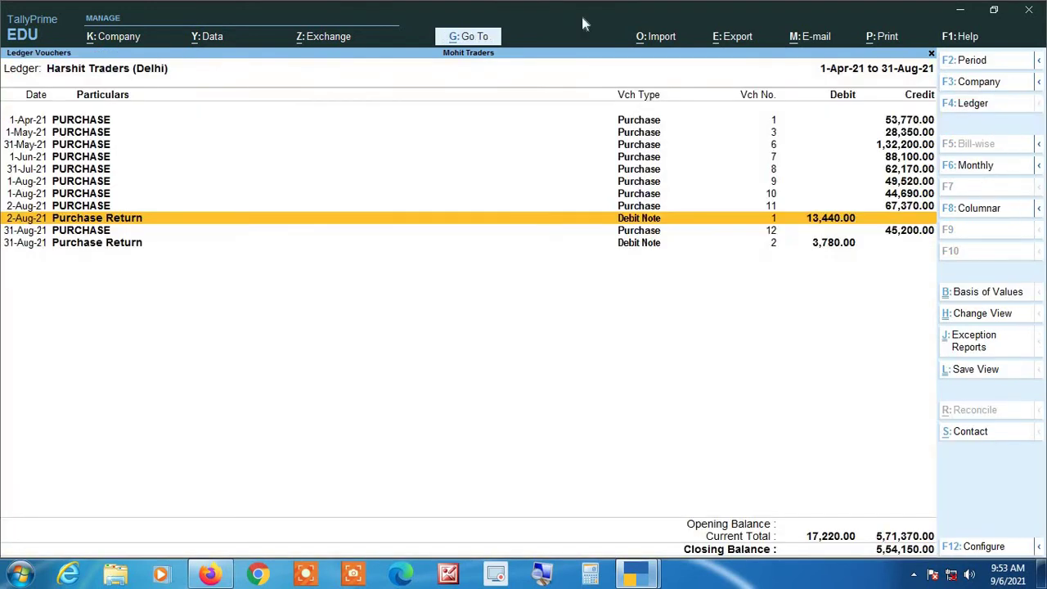
key(Down)
key(Down)
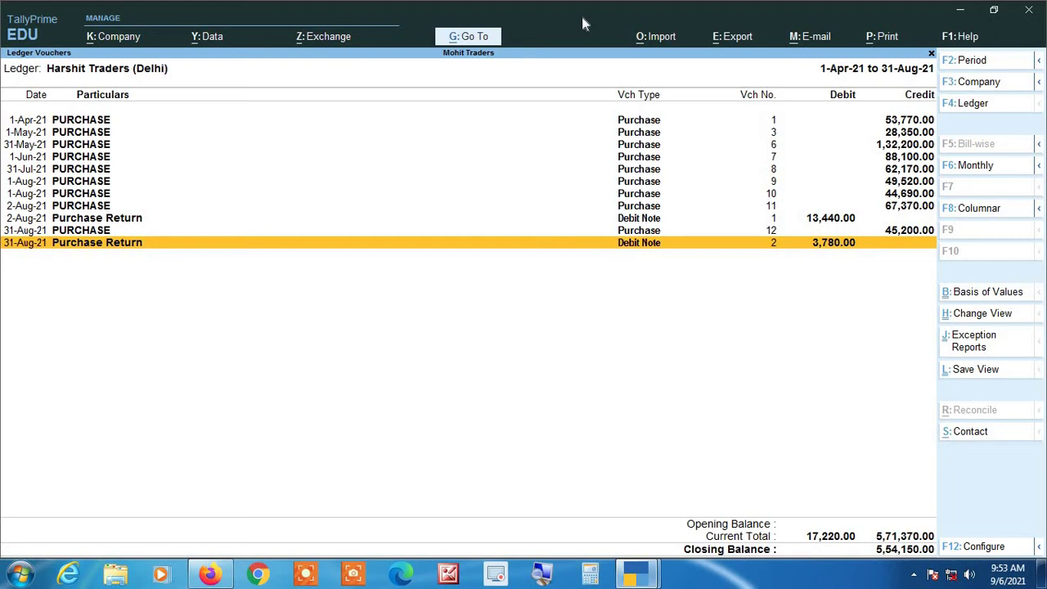
key(Up)
key(Up)
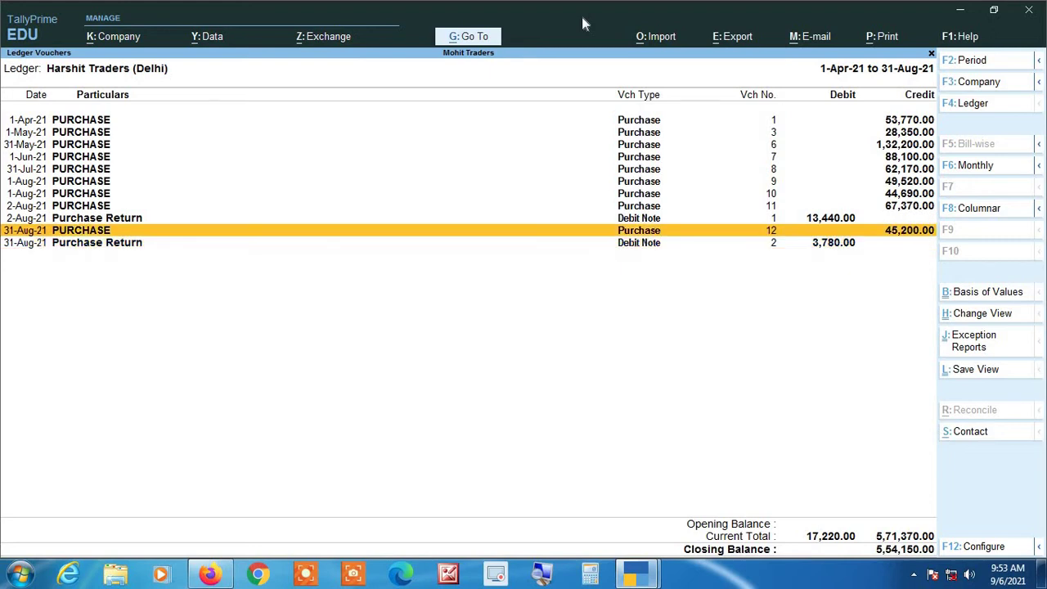
key(Down)
key(Down)
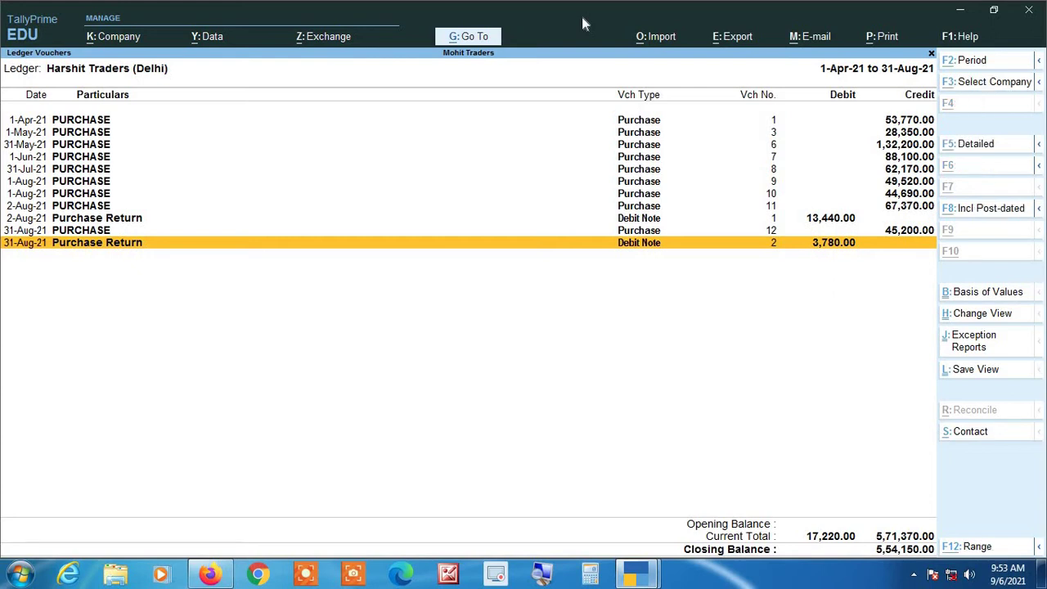
key(alt+a)
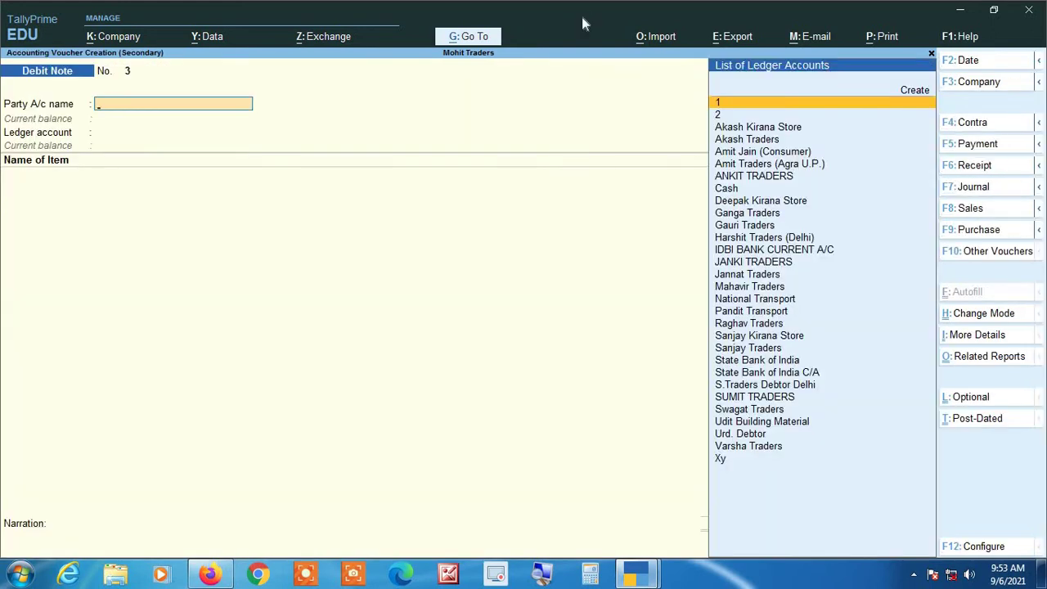
key(F5)
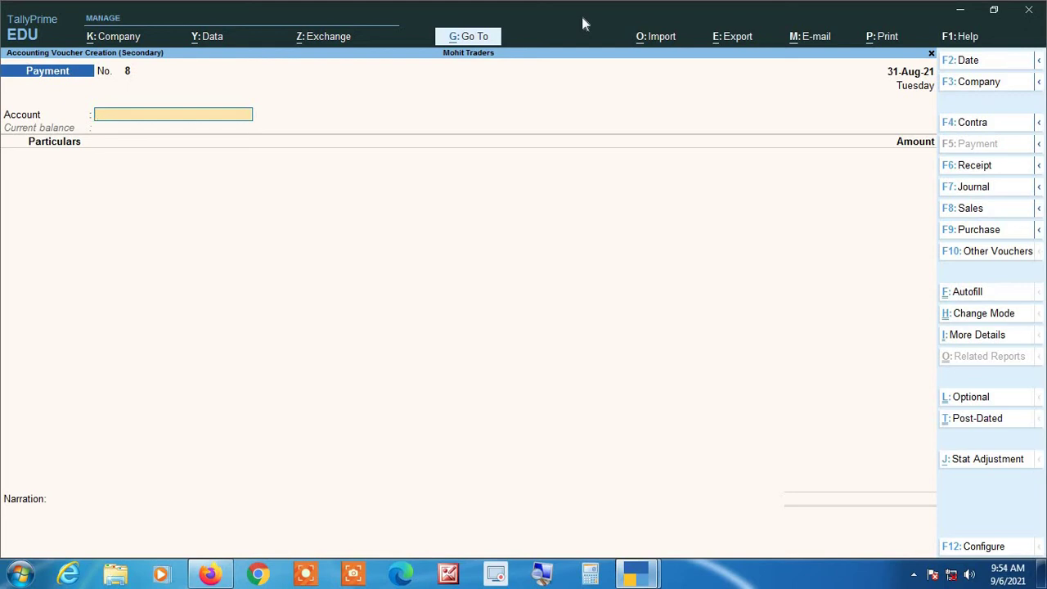
key(Escape)
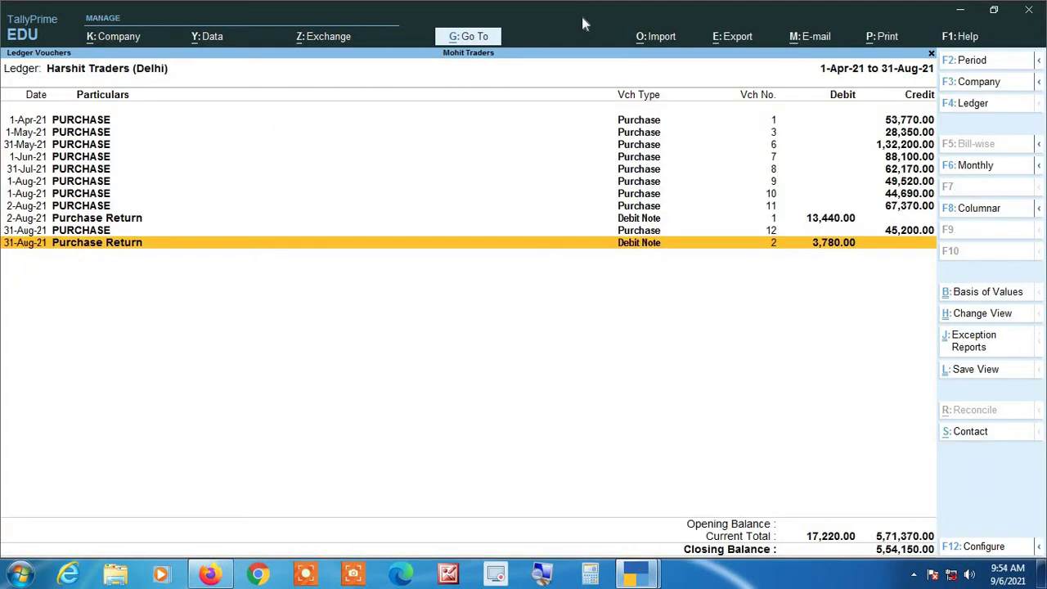
key(Up)
key(alt+2)
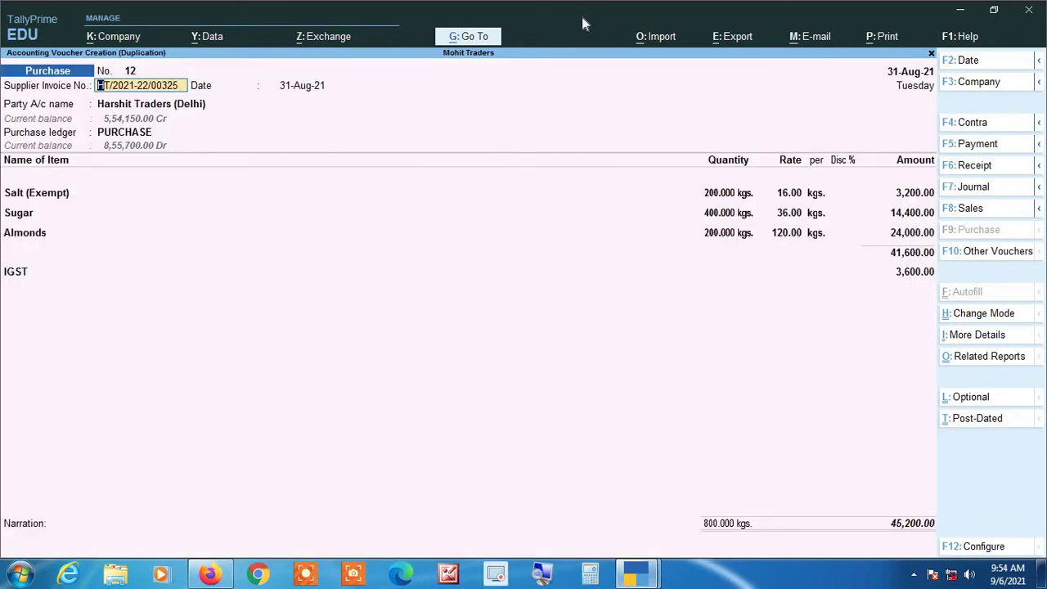
key(BackSpace)
key(Escape)
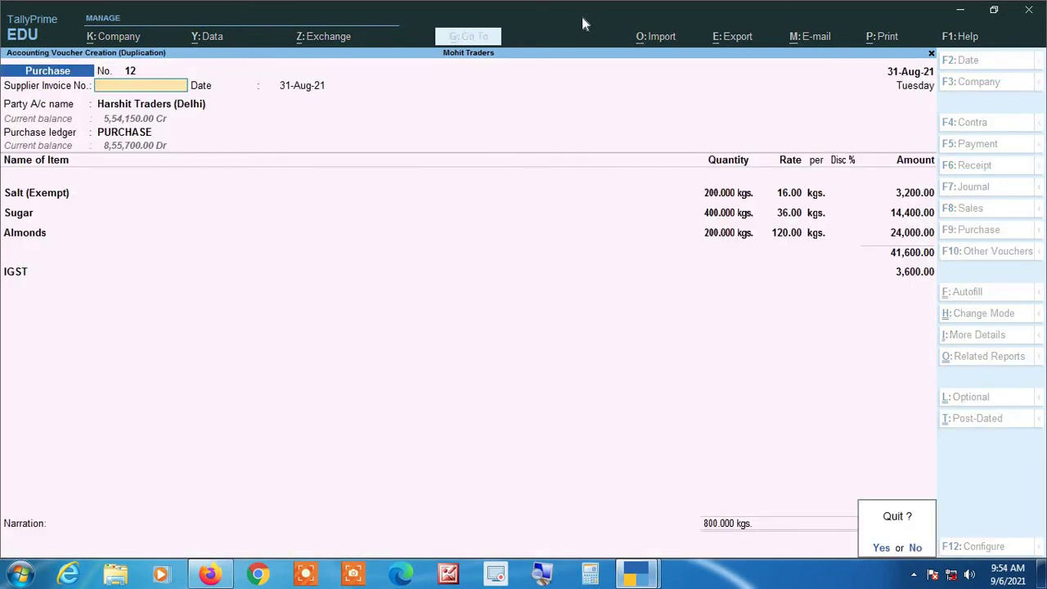
key(y)
key(Down)
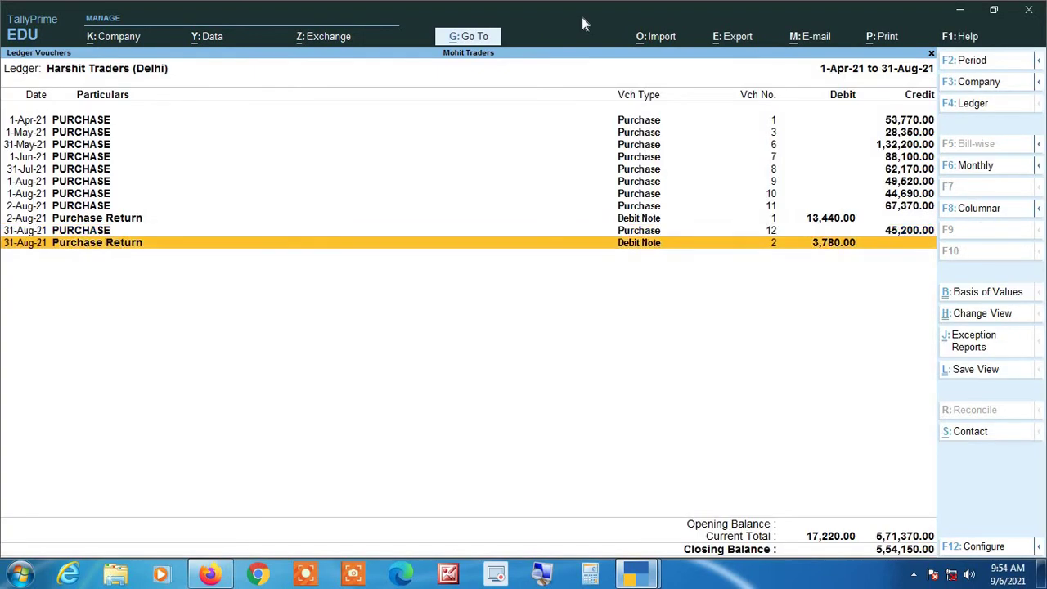
Examine the voucher modes offered for a new debit note, keep Item Invoice, and close the voucher without saving.
key(alt)
key(alt+c)
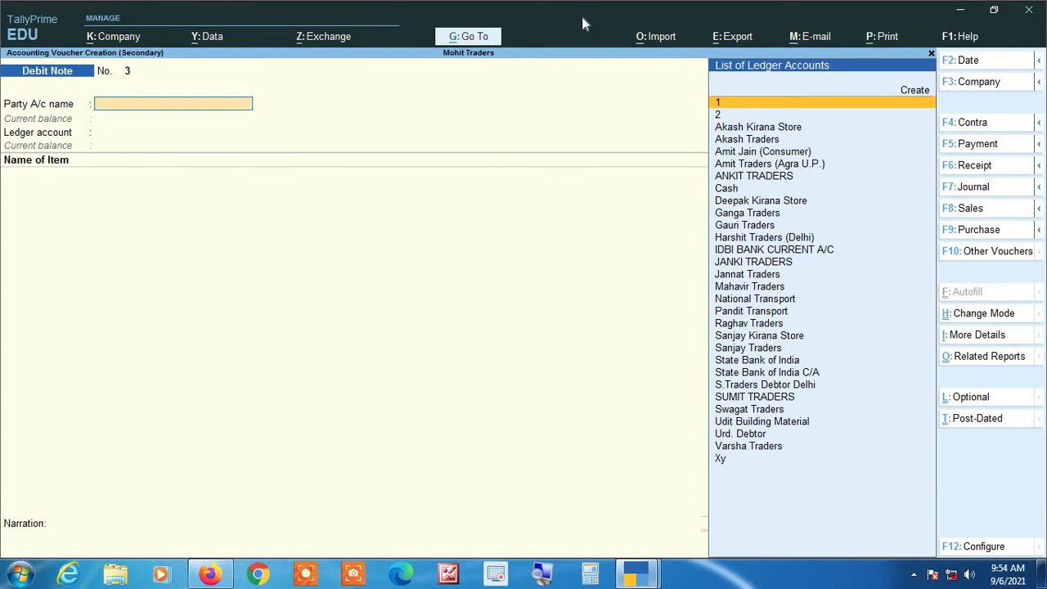
click(998, 317)
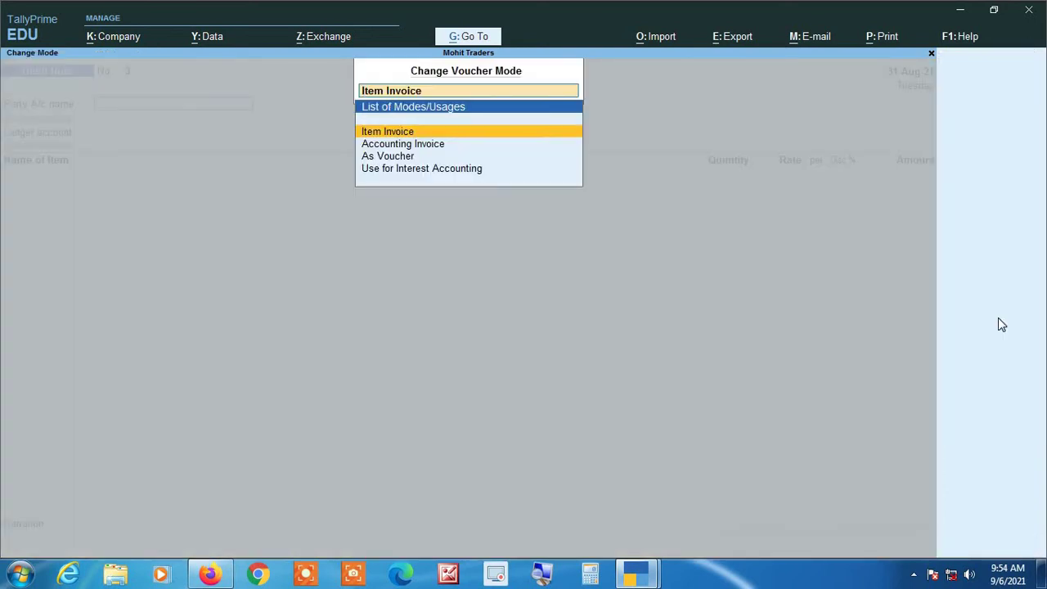
key(Down)
key(Down)
key(Up)
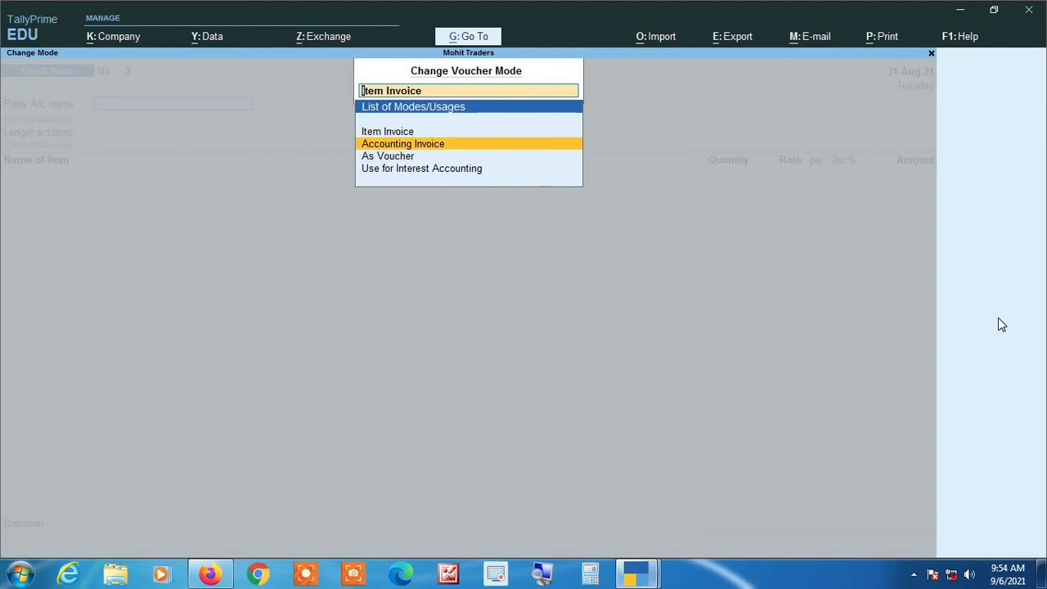
key(Up)
key(Return)
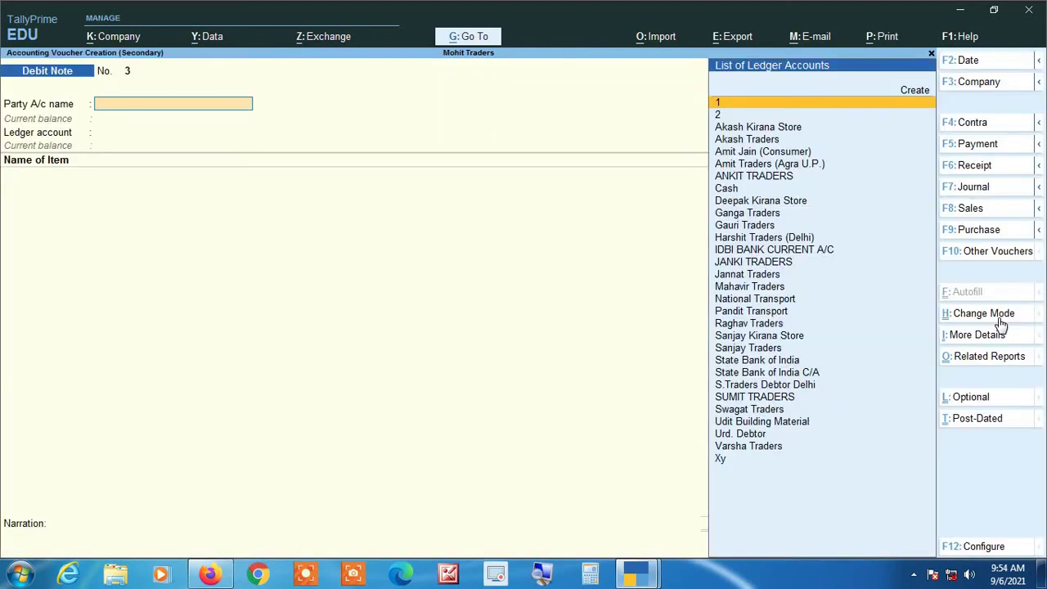
key(Escape)
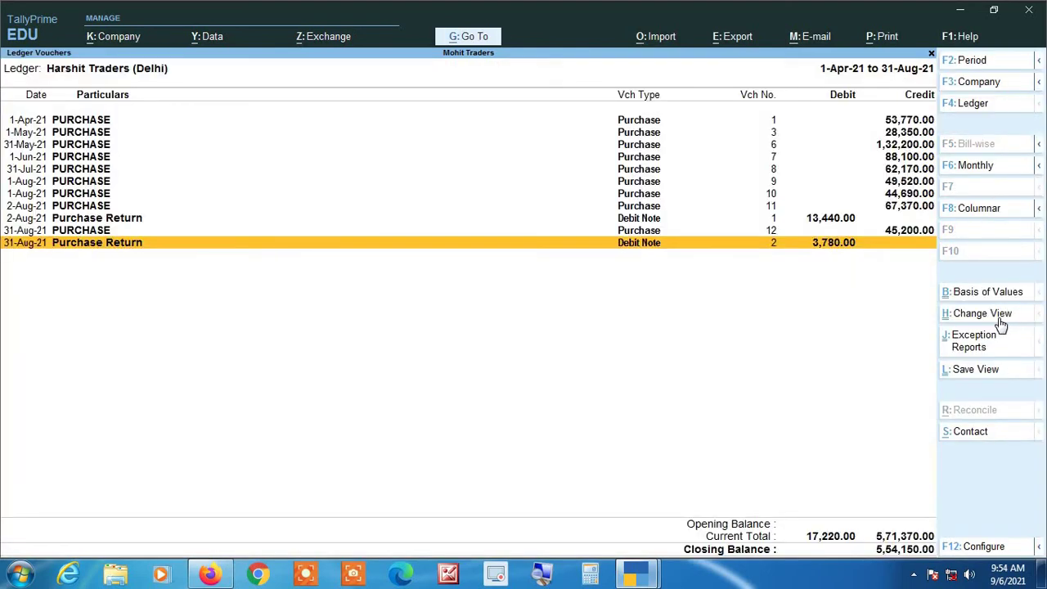
Start a new payment voucher dated 1-Aug-21 from the Harshit Traders (Delhi) ledger report.
key(alt+F5)
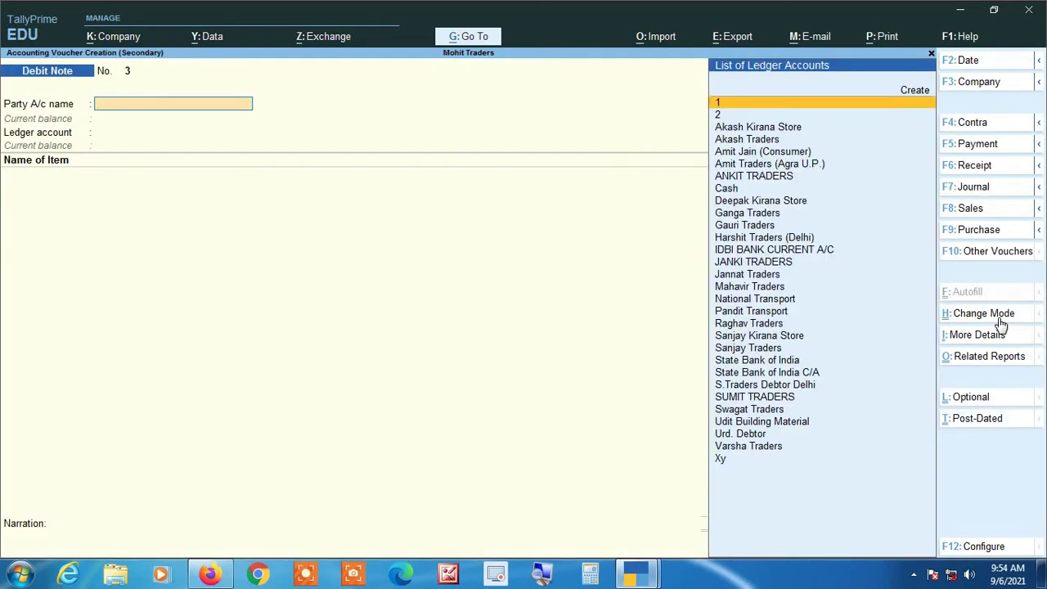
key(F5)
key(F2)
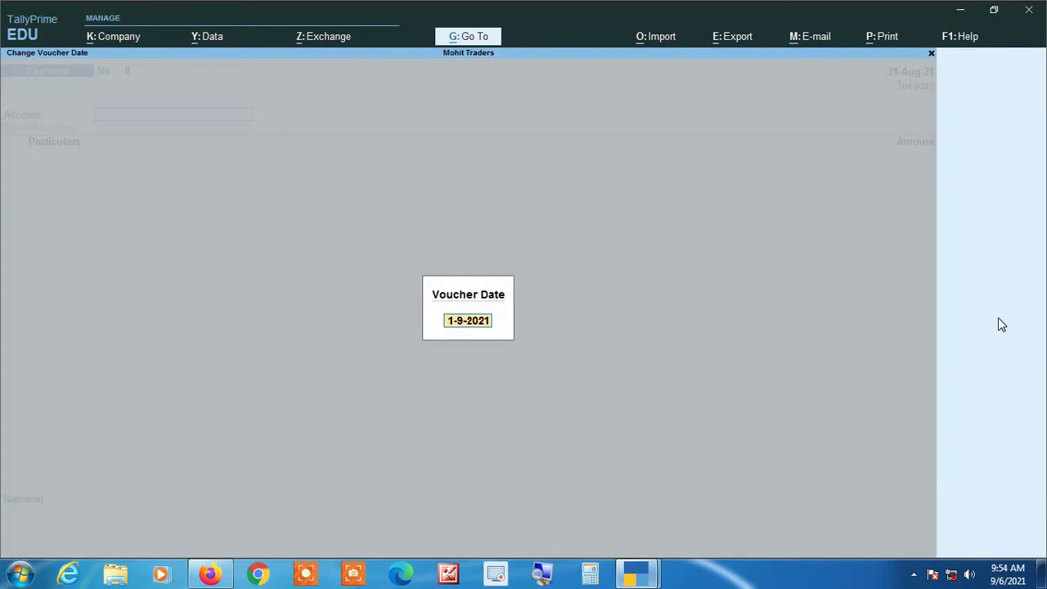
text(1-8)
key(Return)
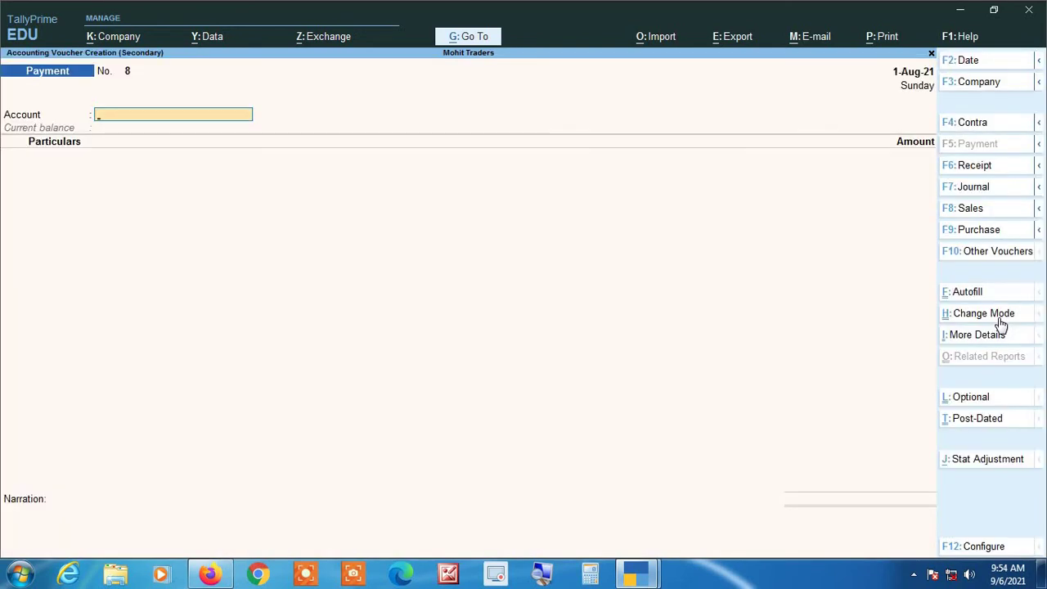
Enter a payment of 1,00,000 to Harshit Traders (Delhi) from IDBI BANK CURRENT A/C.
key(Down)
key(Down)
key(Down)
key(Down)
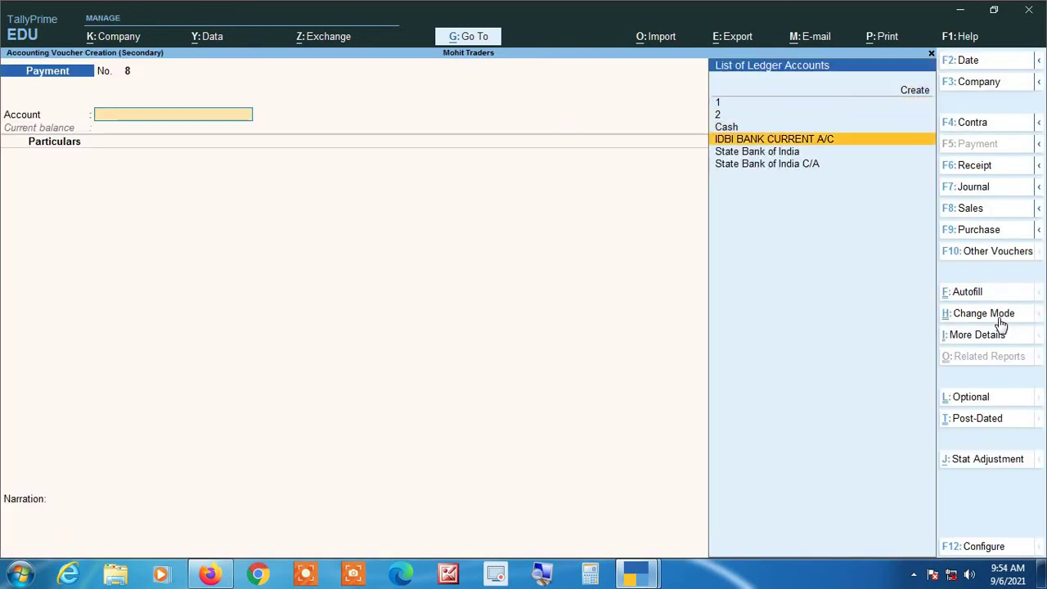
key(Return)
text(har)
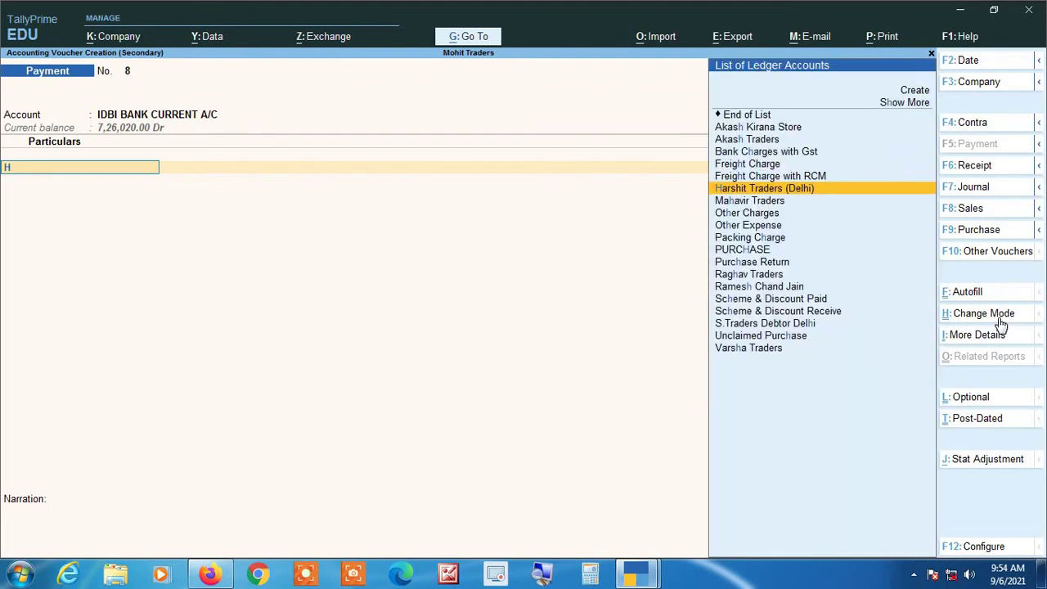
key(Return)
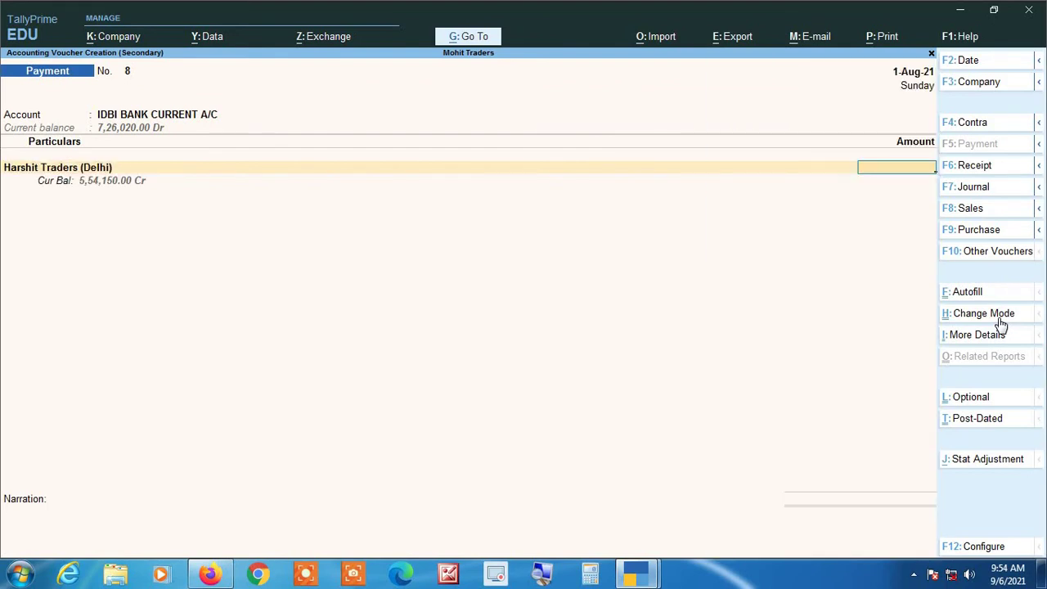
text(100000)
key(Return)
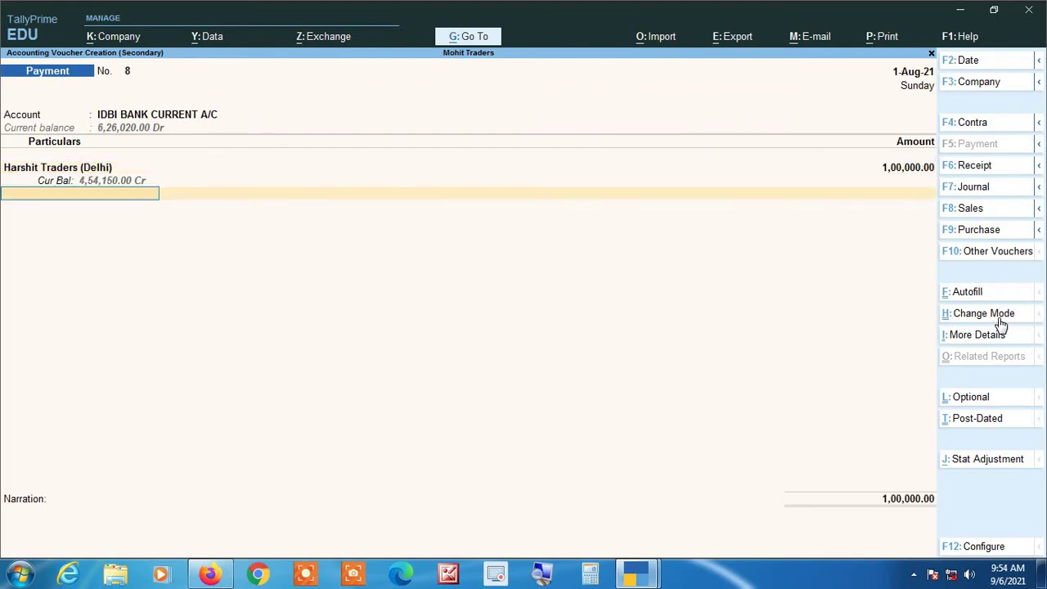
Accept the default cheque bank allocation without an instrument number and save the payment voucher.
key(Return)
key(Return)
key(Return)
key(Return)
key(Return)
key(Return)
key(Return)
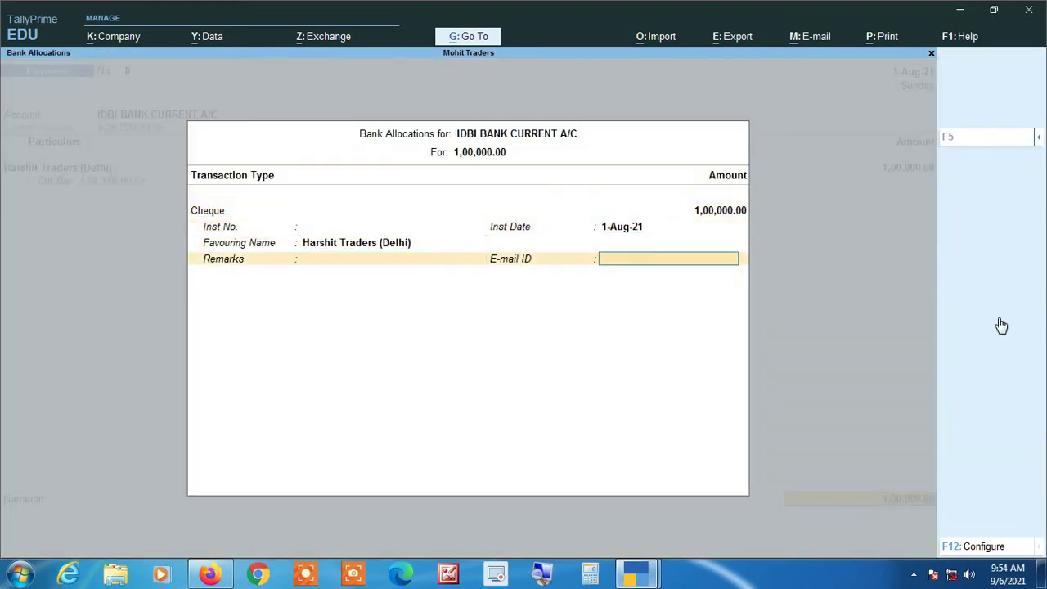
key(Return)
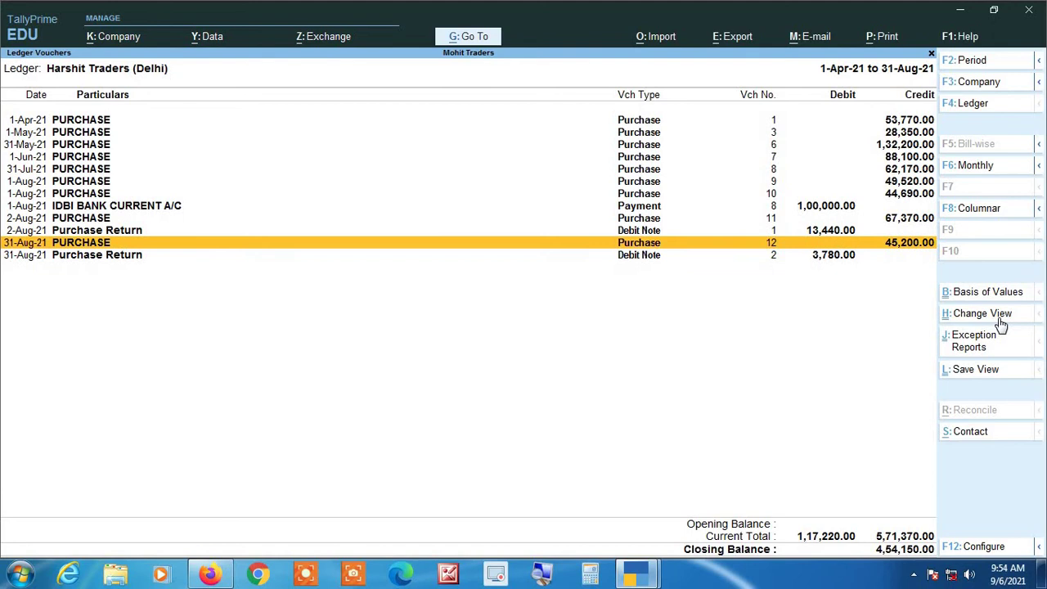
Duplicate the 1-Aug-21 IDBI BANK CURRENT A/C payment with the voucher date 31-Aug-21.
key(Up)
key(Up)
key(Up)
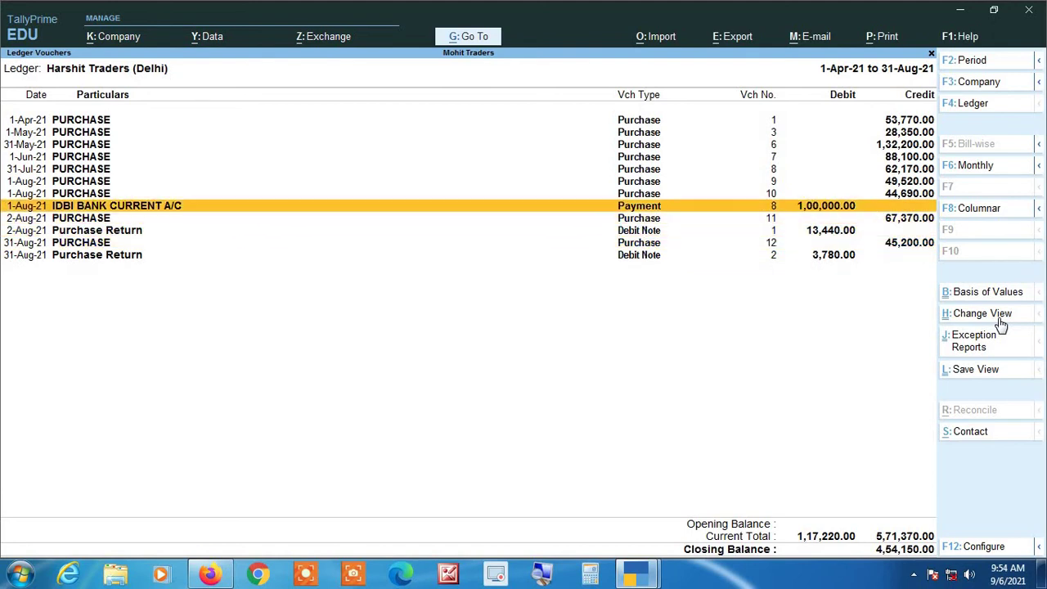
click(542, 577)
key(alt+2)
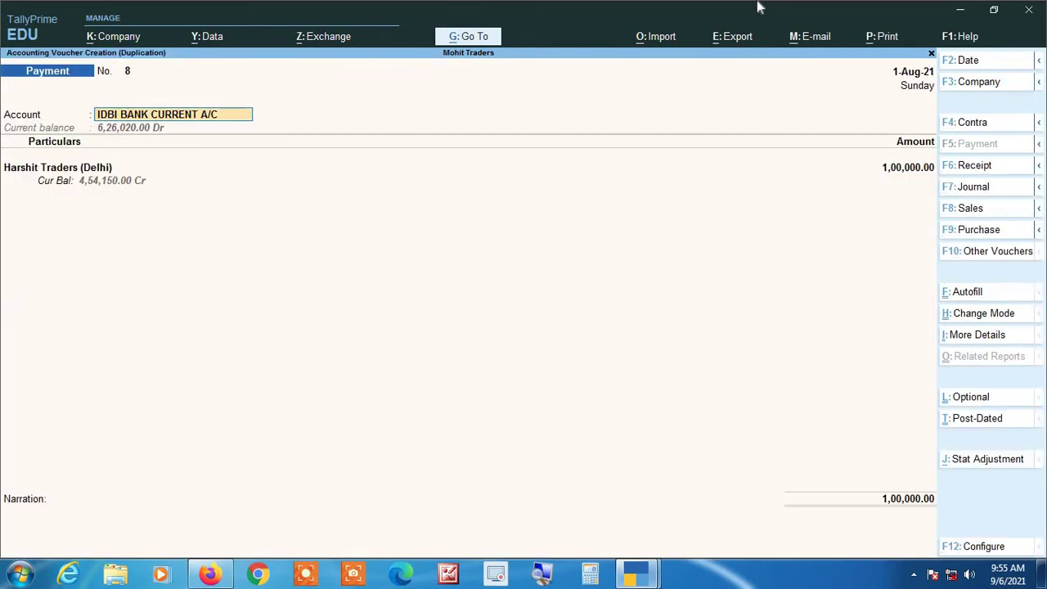
key(F2)
text(31)
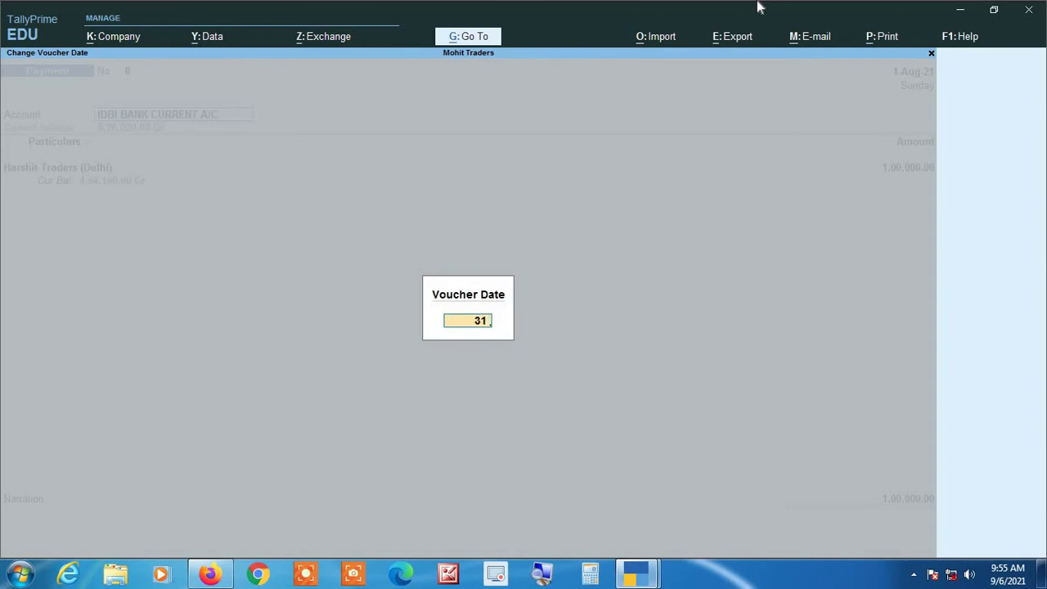
key(Return)
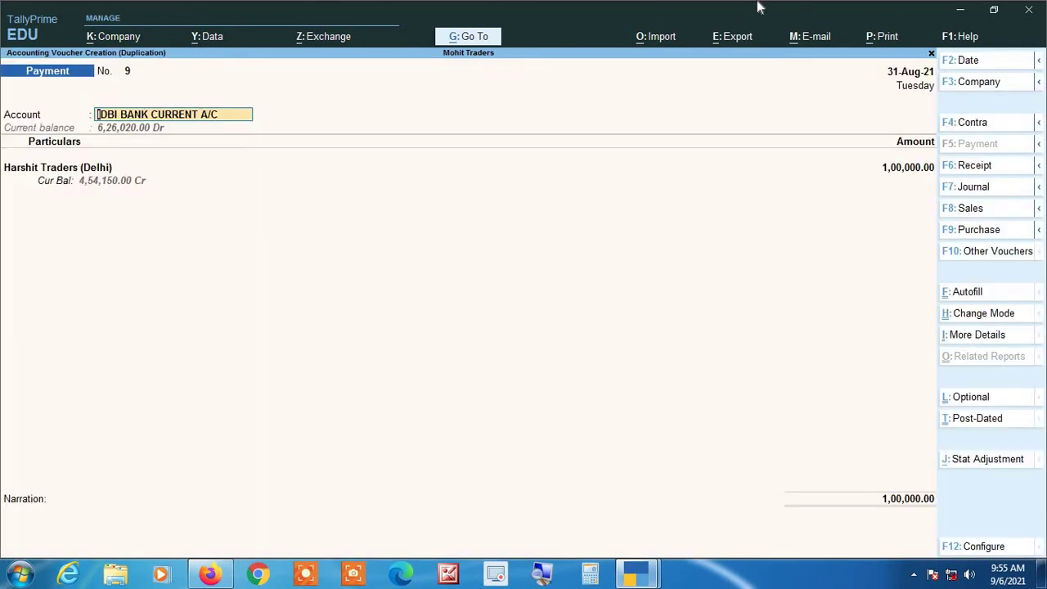
Switch the duplicate's paying account to Cash, set the amount to 25,000 for Harshit Traders (Delhi), and save it.
text(Cas)
key(Return)
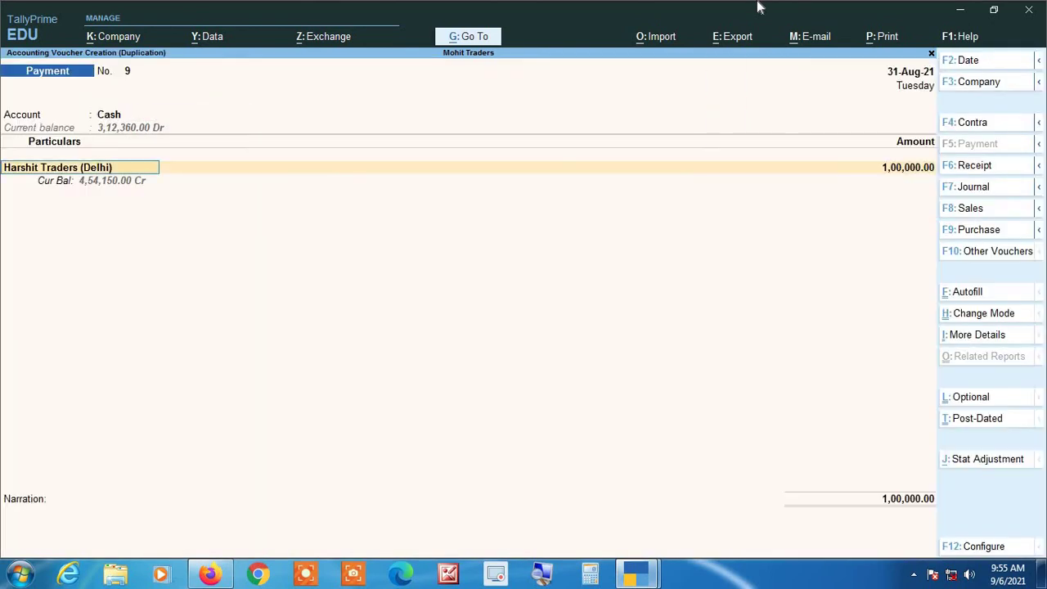
key(Return)
text(2500)
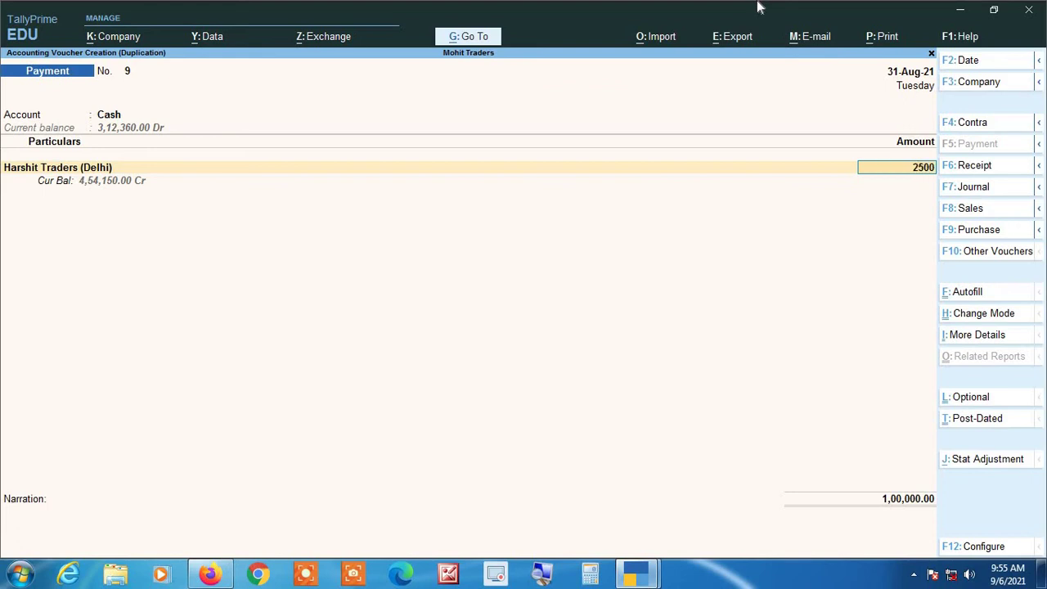
text(0)
key(Return)
key(Return)
key(Return)
key(Return)
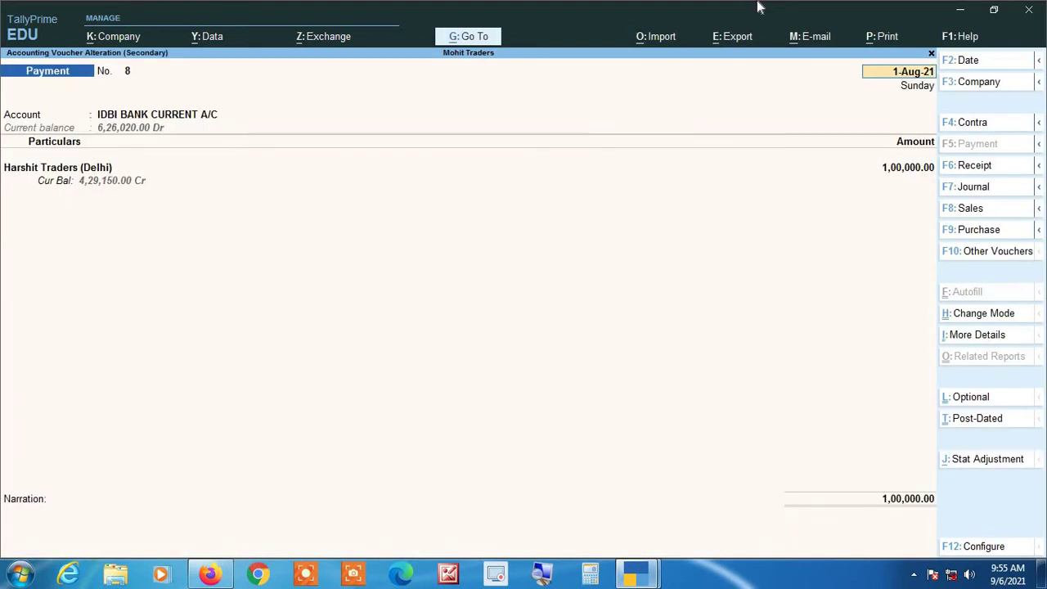
key(Escape)
key(Down)
key(Down)
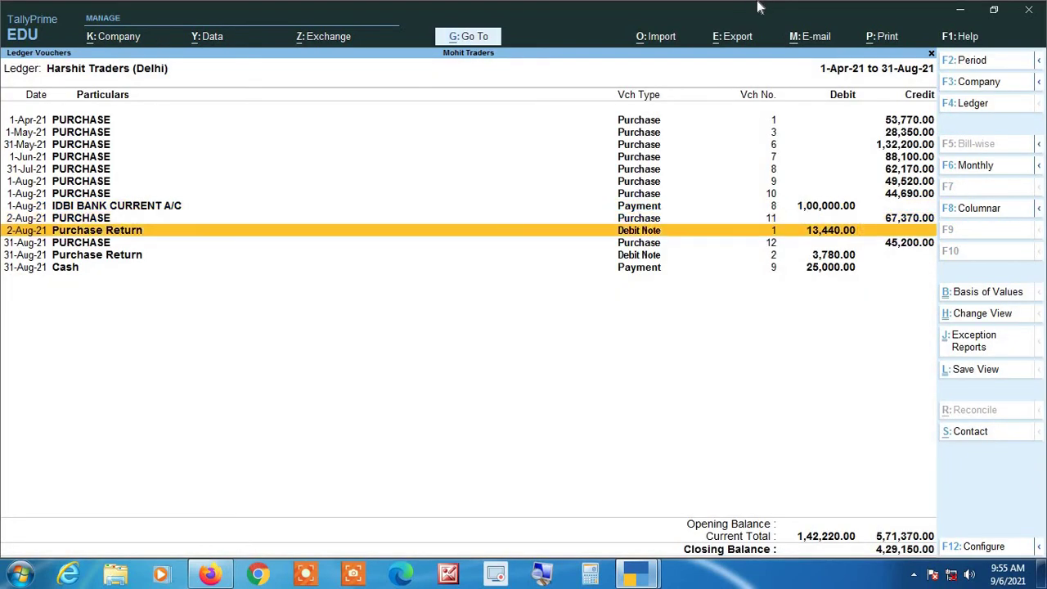
key(Down)
key(Down)
key(Down)
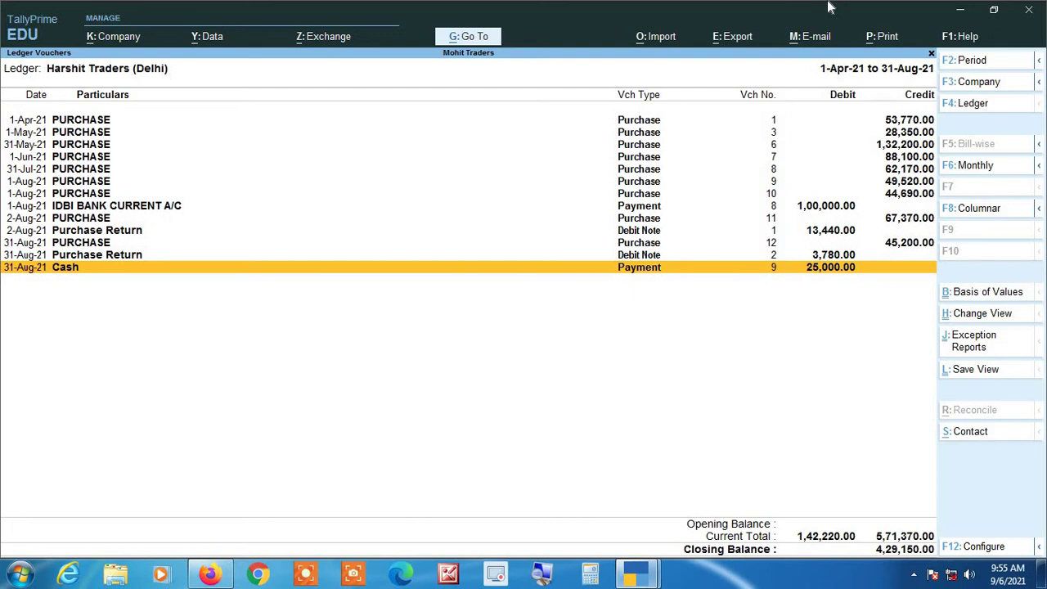
Open the ledger vouchers of IDBI BANK CURRENT A/C and start the report period at 1-Apr-21.
key(Escape)
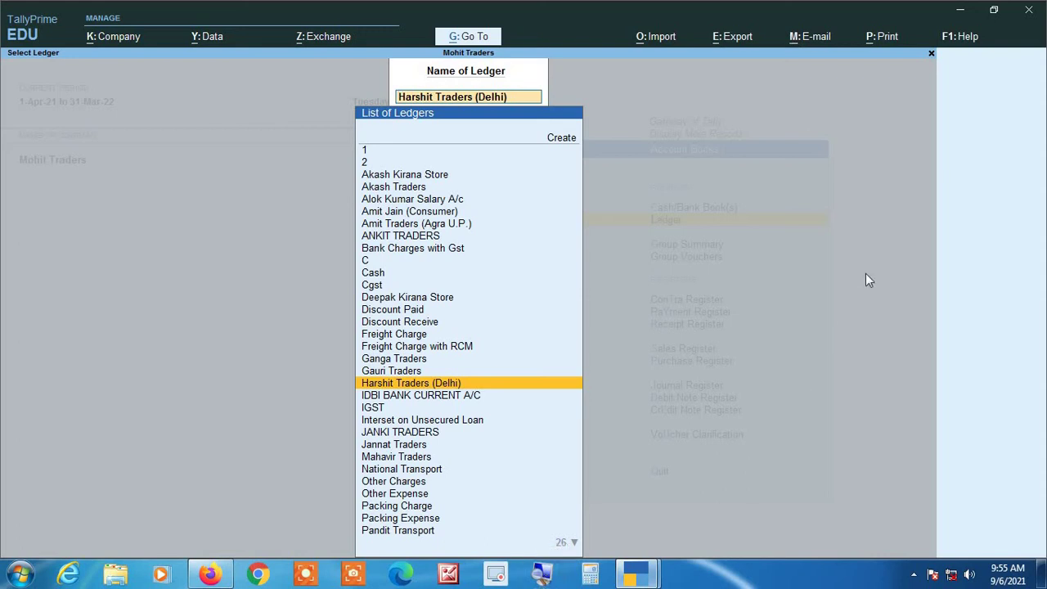
text(Id)
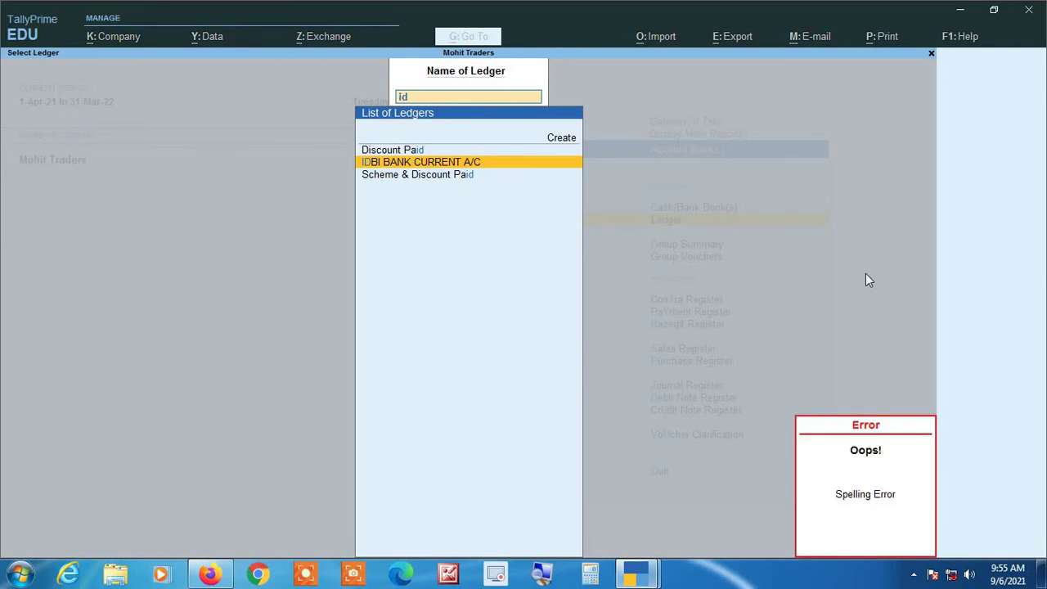
key(Return)
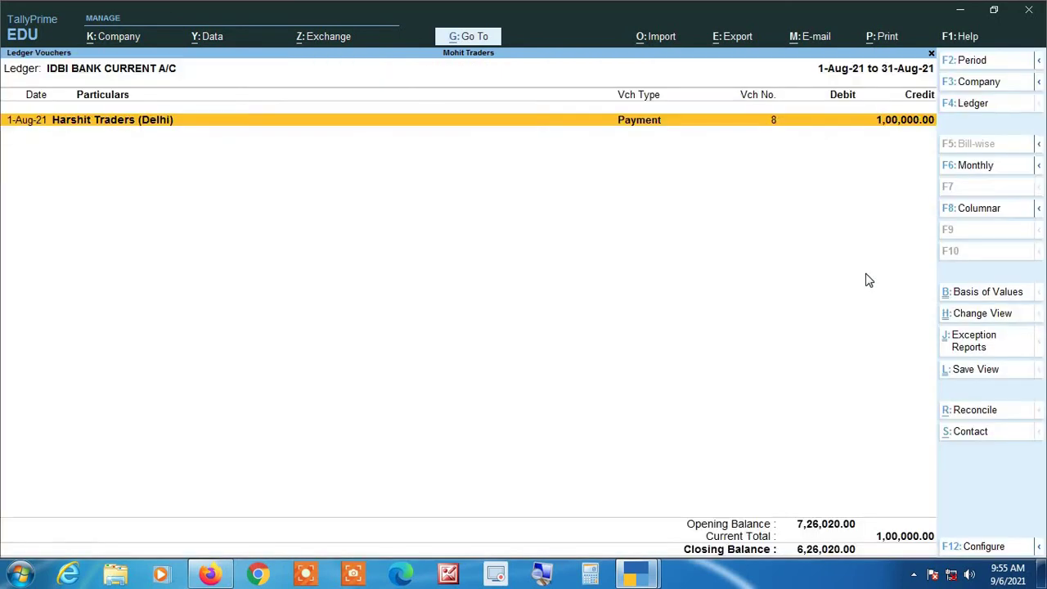
key(alt+F2)
text(1-4-21)
key(Return)
key(Return)
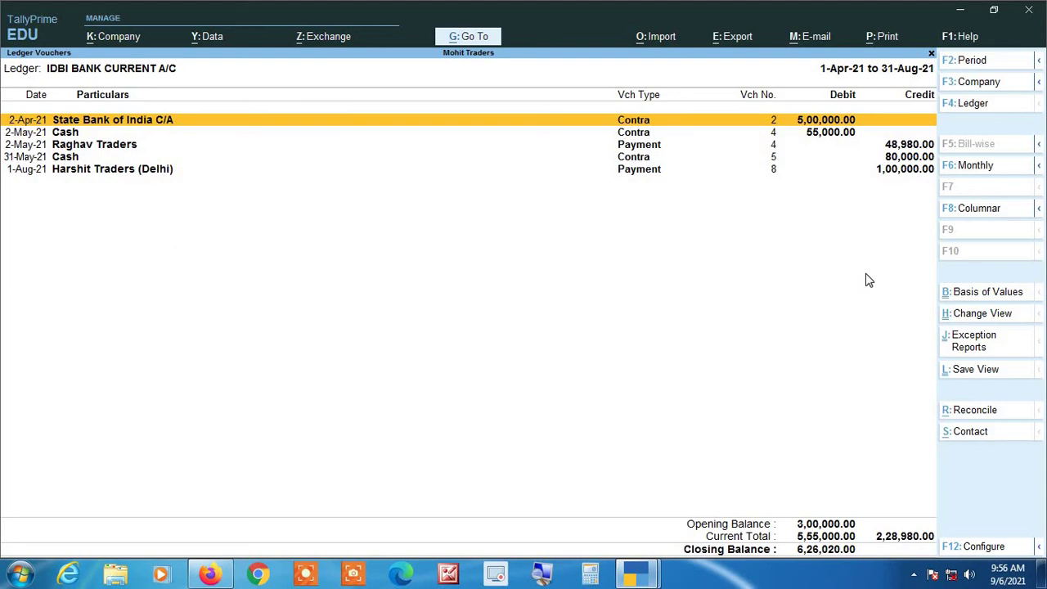
Examine the contra and payment entries in the IDBI BANK CURRENT A/C ledger.
key(Down)
key(Down)
key(Down)
key(Down)
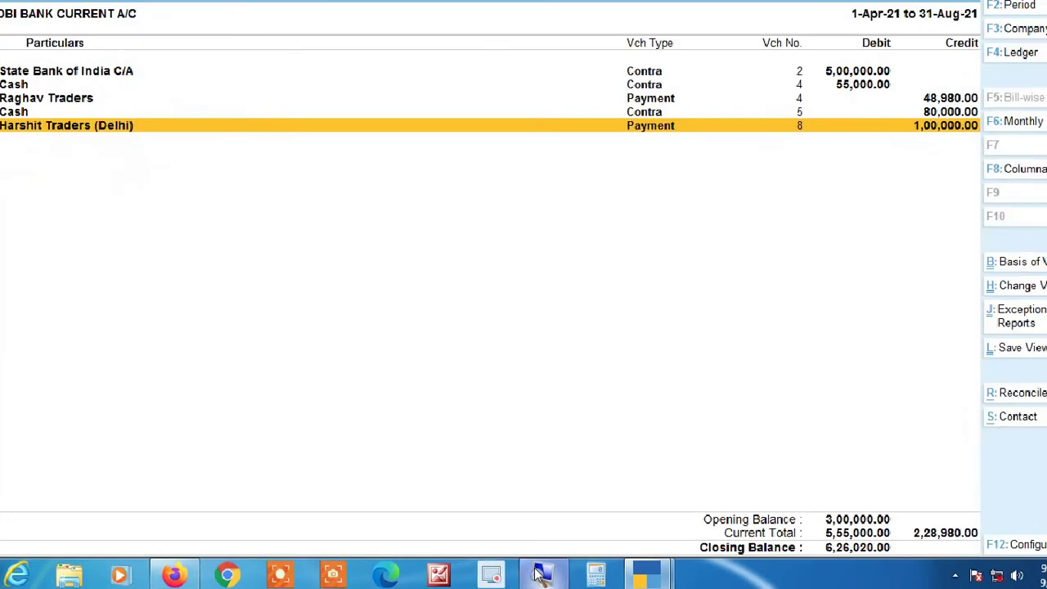
key(Up)
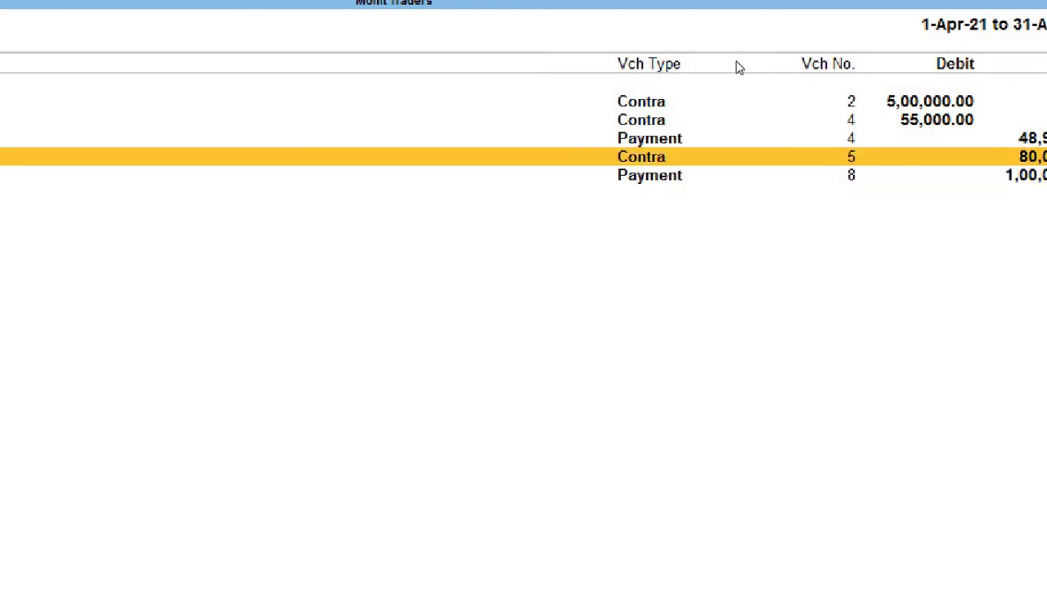
key(Up)
key(Up)
key(Up)
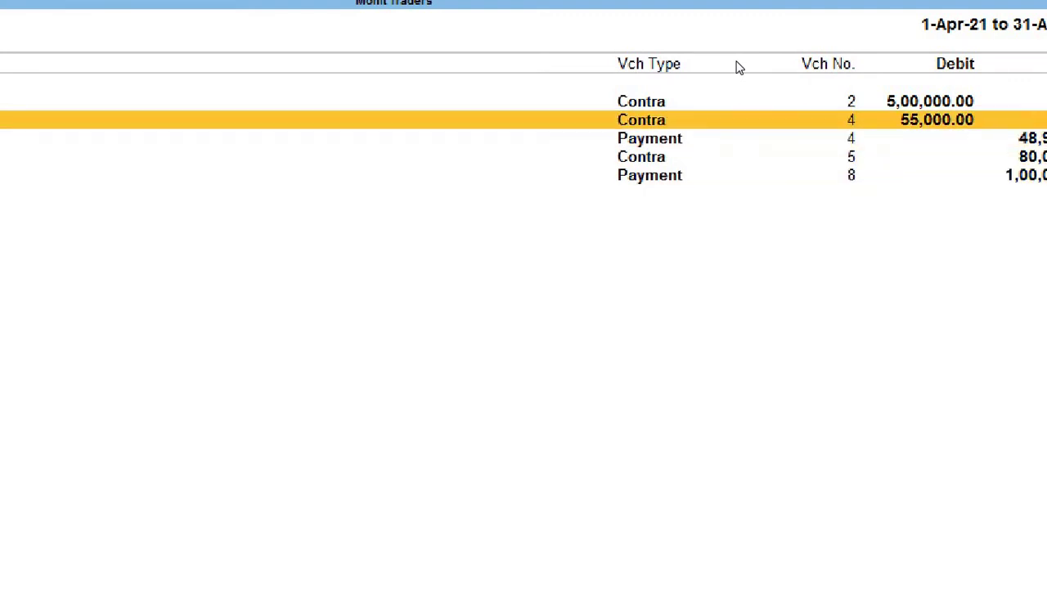
key(Down)
key(Down)
key(Down)
key(Down)
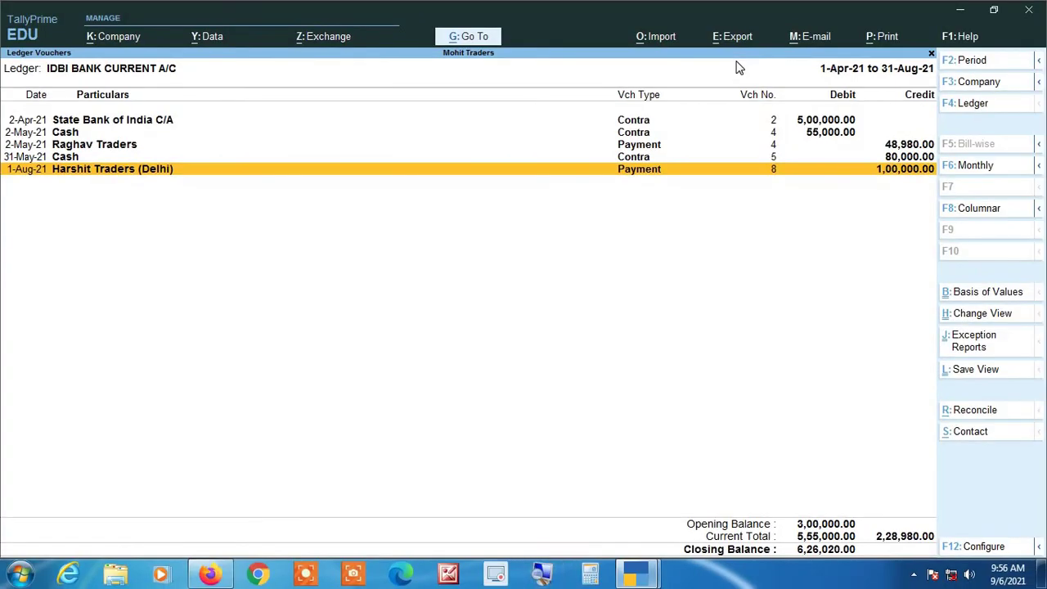
Duplicate the 2-May-21 Raghav Traders payment with the voucher date 1-Aug-21, keeping IDBI BANK CURRENT A/C as the account.
key(Up)
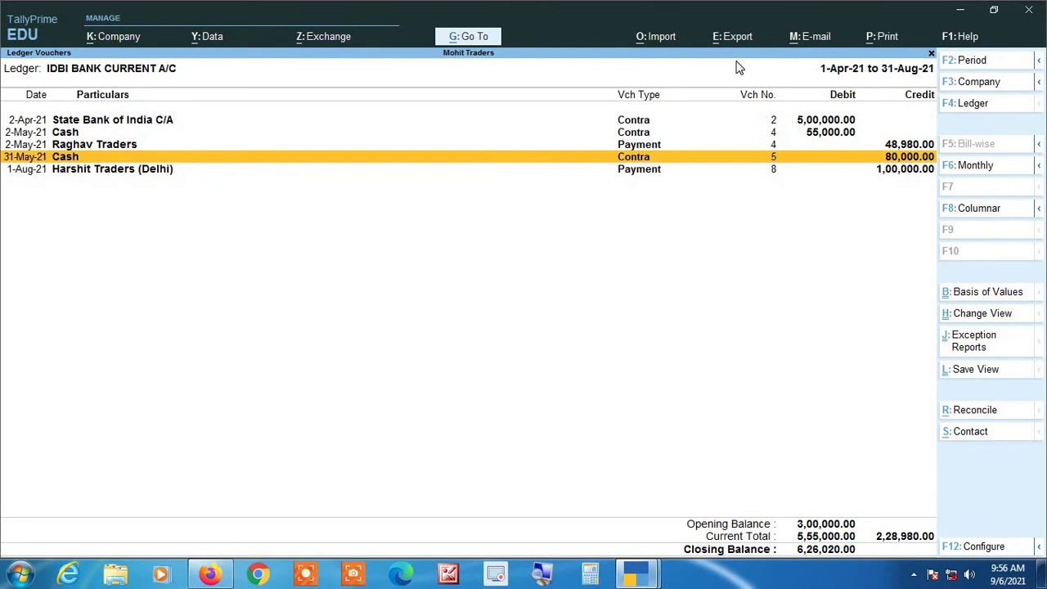
key(Up)
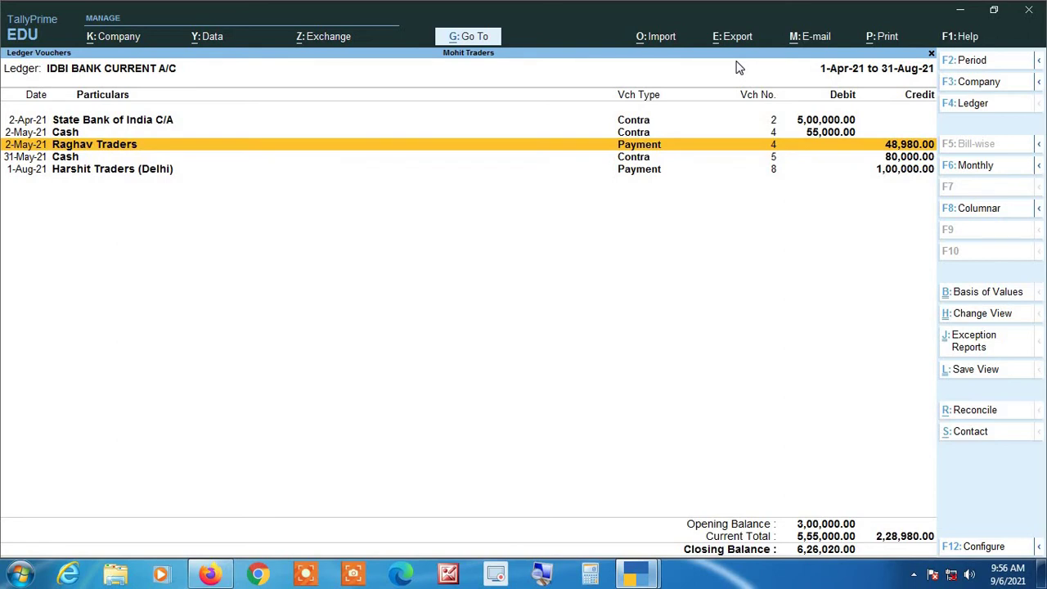
key(alt+2)
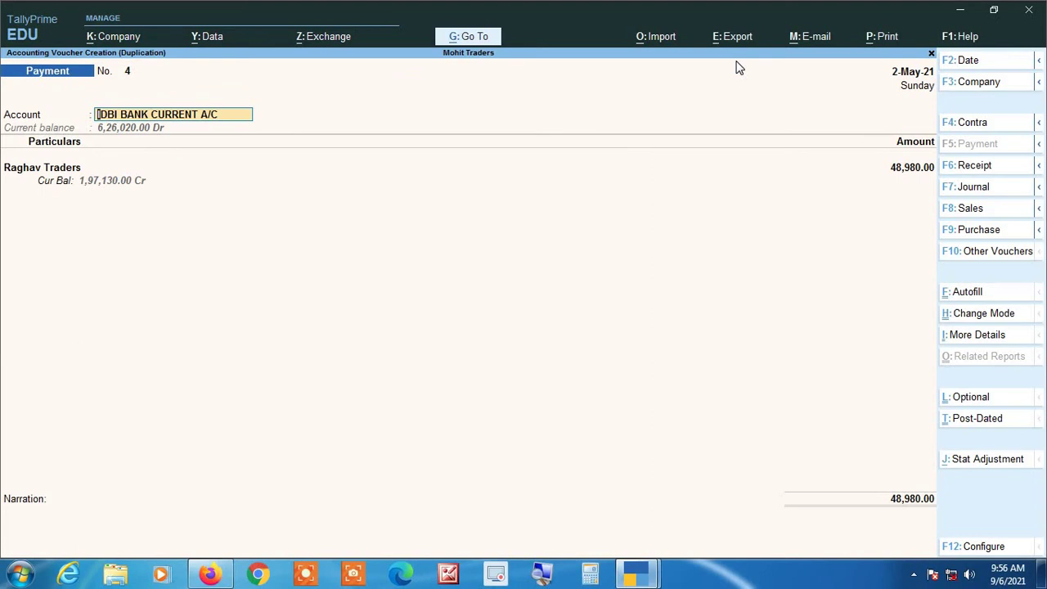
key(alt)
key(F2)
text(1-8)
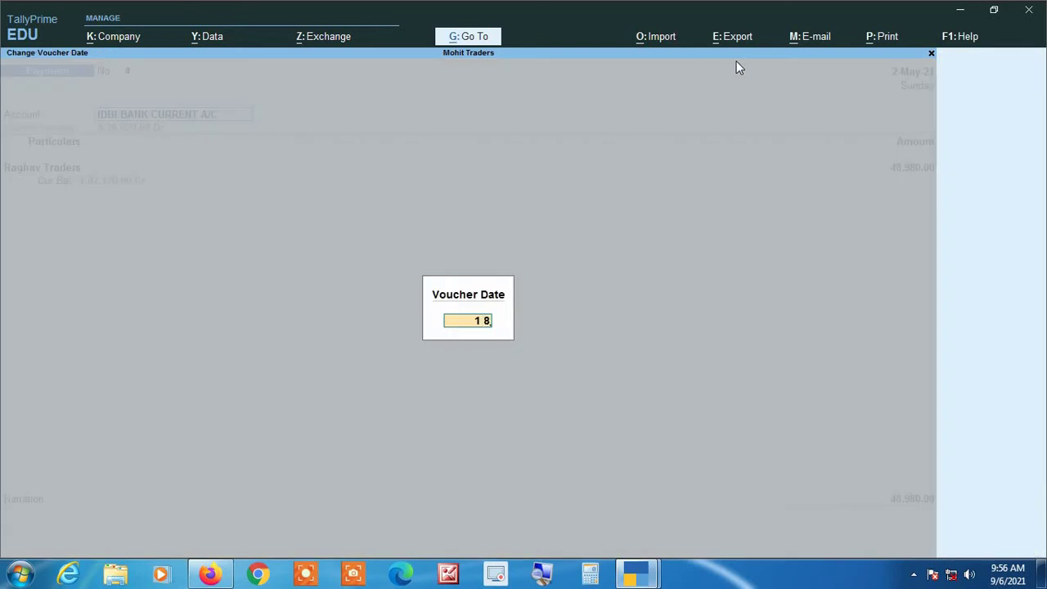
key(Return)
key(Return)
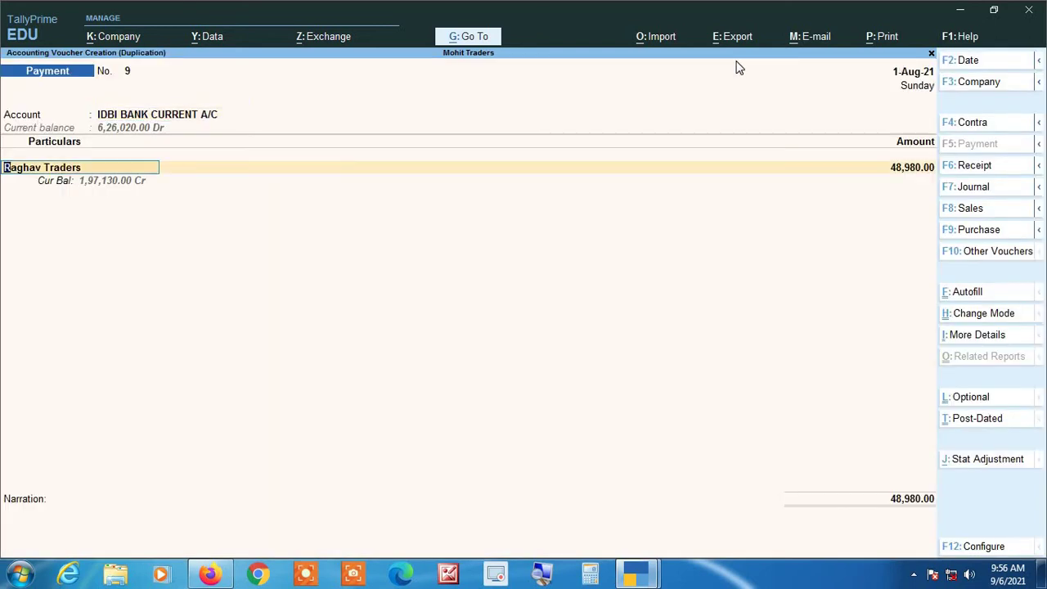
Replace the payee ledger with Harshit Traders (Delhi) and set the payment amount to 50,000.
text(Har)
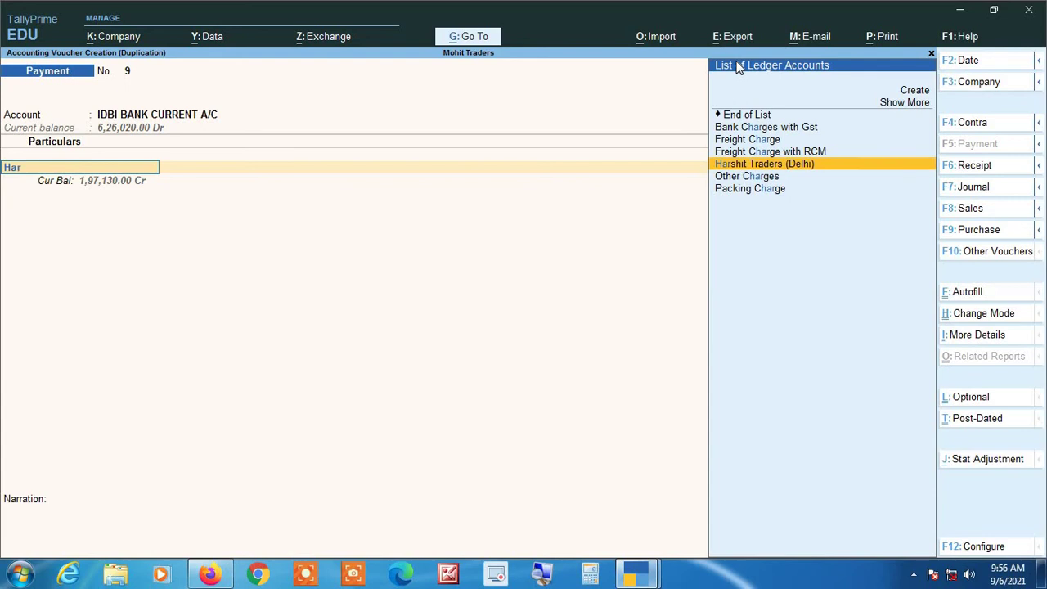
key(Return)
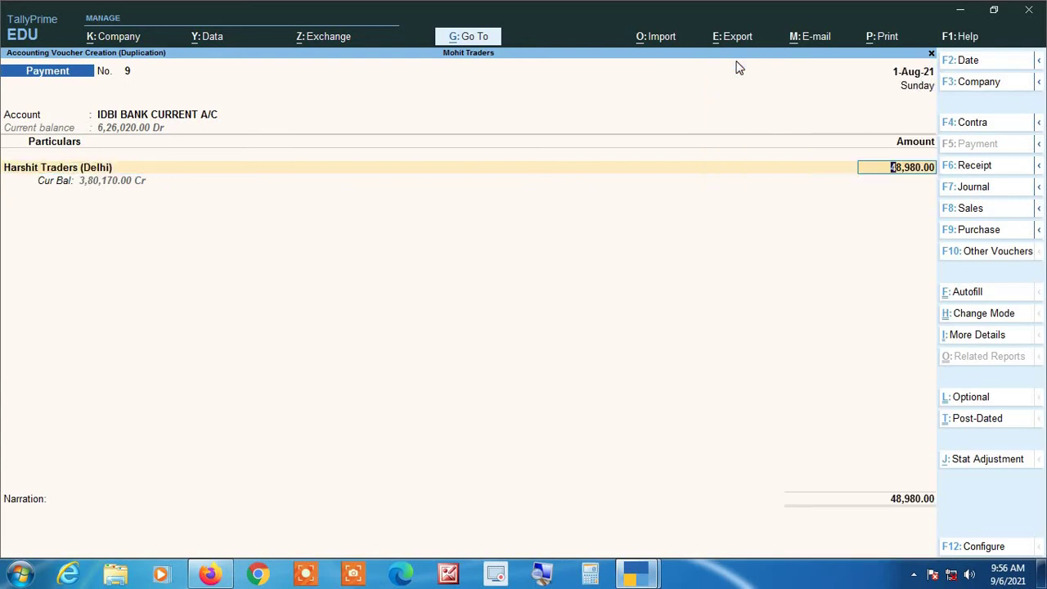
text(50000)
key(Return)
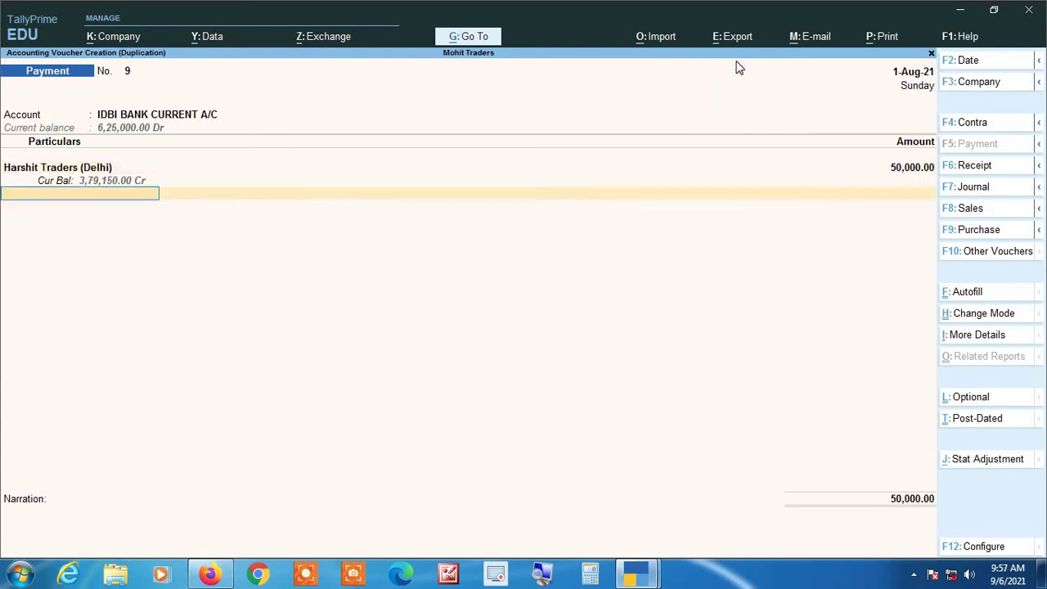
Complete the cheque bank allocation of the 50,000 payment dated 1-Aug-21, leave the narration empty and save the voucher.
key(Return)
key(Return)
key(Return)
key(Return)
key(Return)
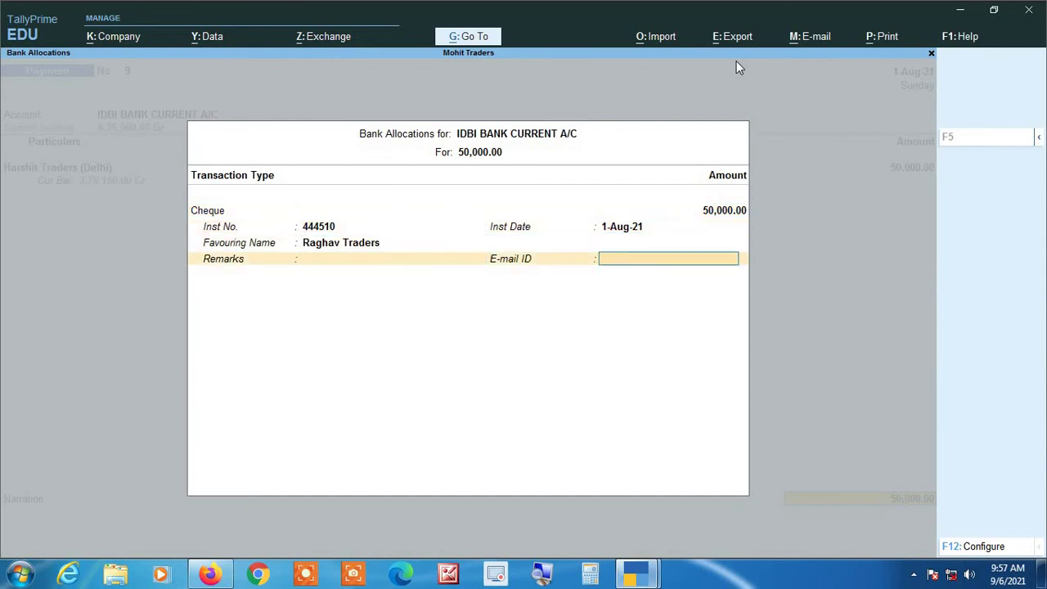
key(BackSpace)
key(BackSpace)
key(BackSpace)
key(BackSpace)
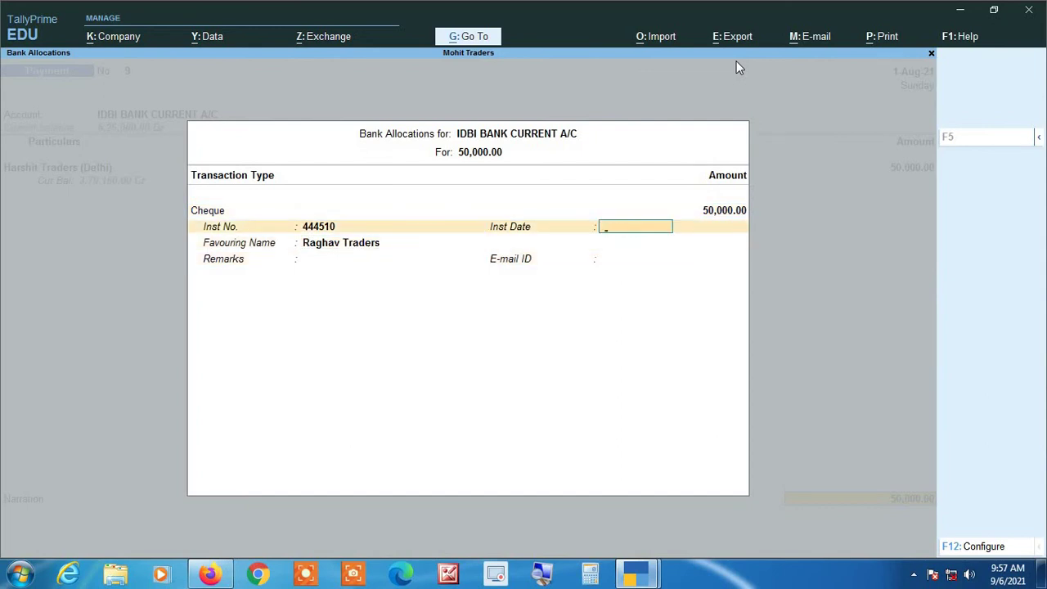
key(BackSpace)
key(BackSpace)
key(Return)
key(Return)
key(Return)
key(Return)
key(Return)
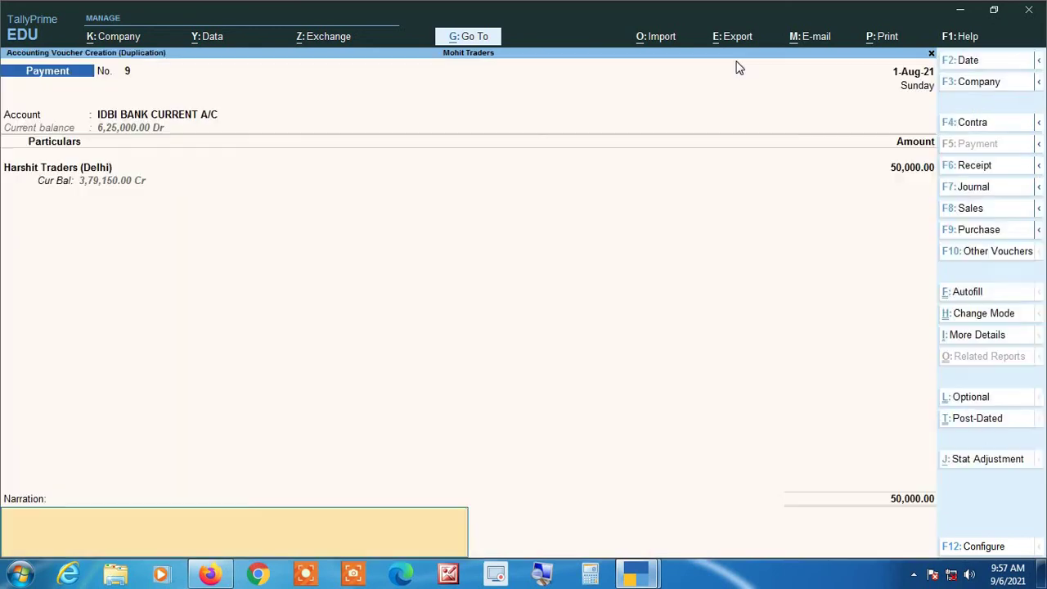
key(Return)
key(Return)
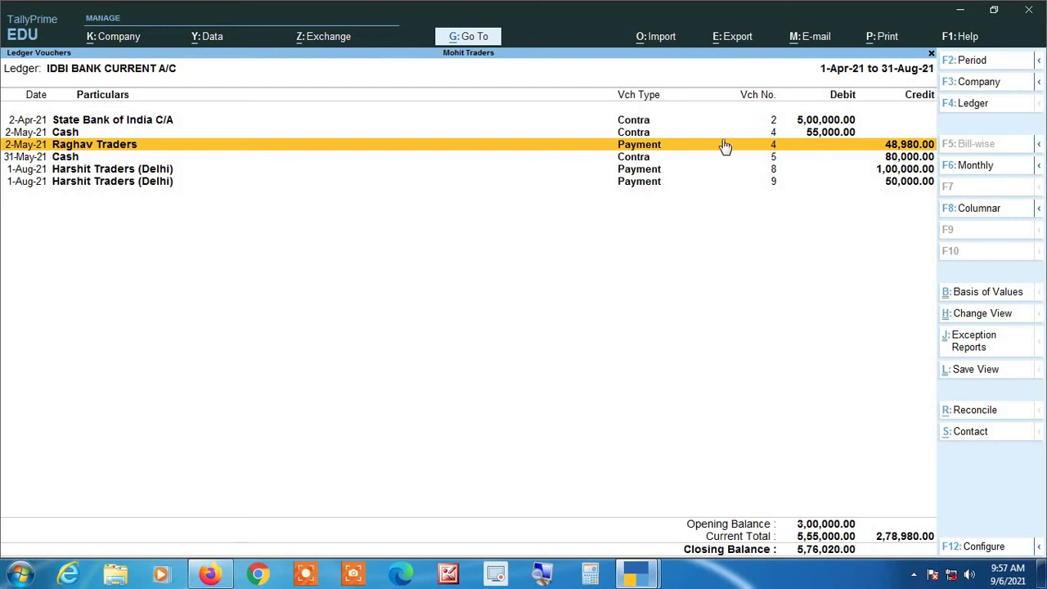
Review the contra and payment vouchers listed in the IDBI BANK CURRENT A/C ledger for April to August.
key(Up)
key(Up)
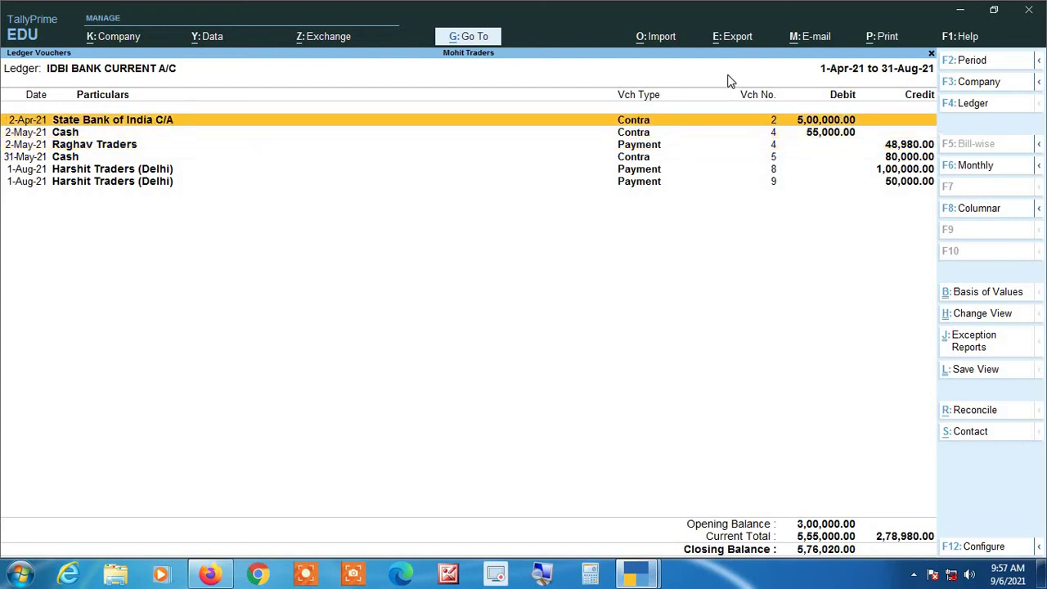
key(Down)
key(Down)
key(Down)
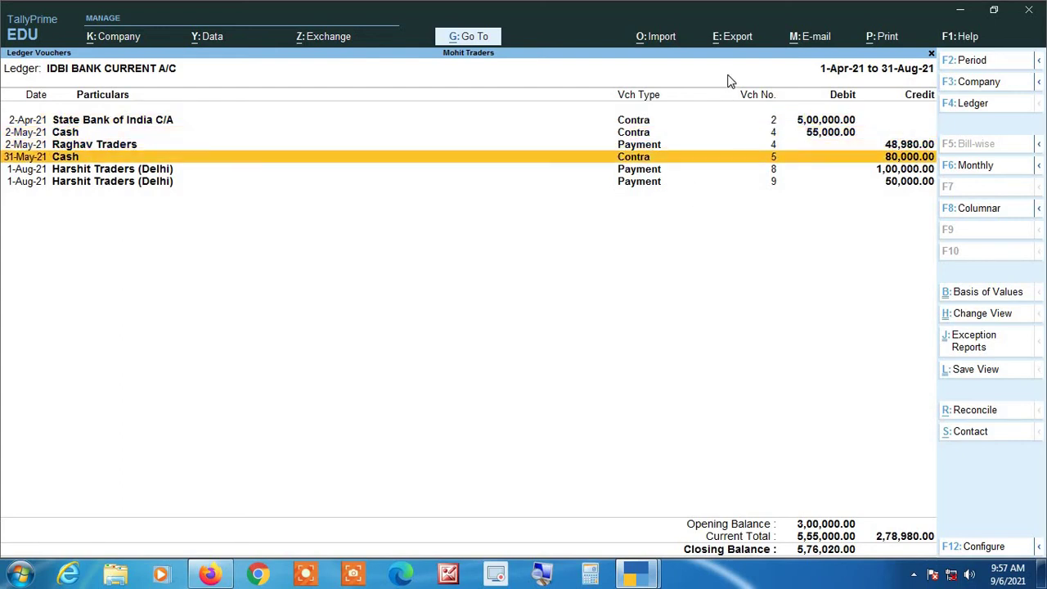
key(Down)
key(Down)
key(Up)
key(Up)
key(Up)
key(Up)
key(Up)
key(Down)
key(Down)
key(Down)
key(Down)
key(Down)
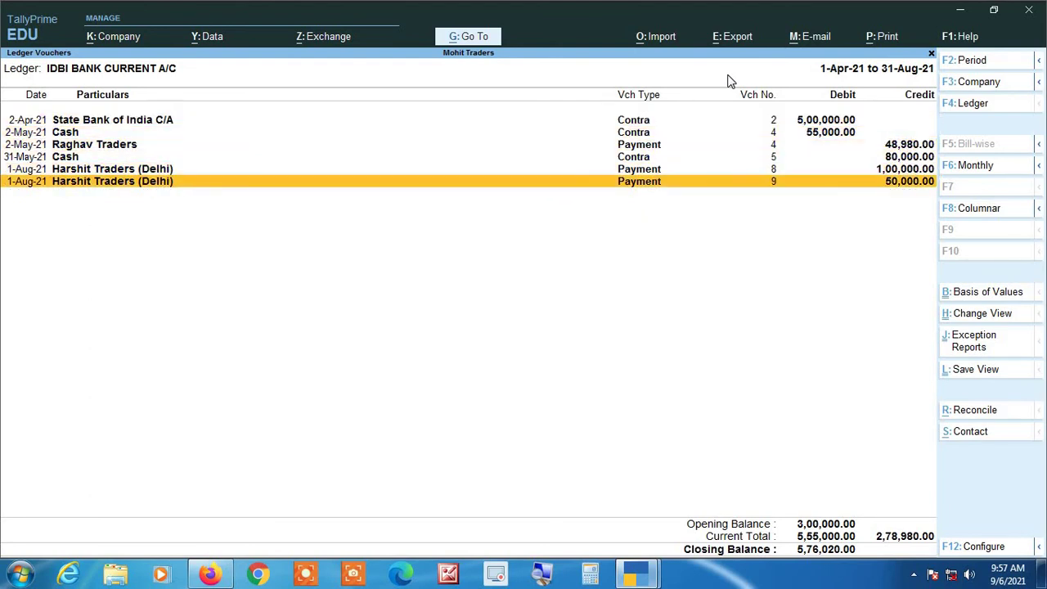
Add a Receipt voucher dated 1-Aug-21 from the ledger report, with IDBI BANK CURRENT A/C as the account.
key(alt+a)
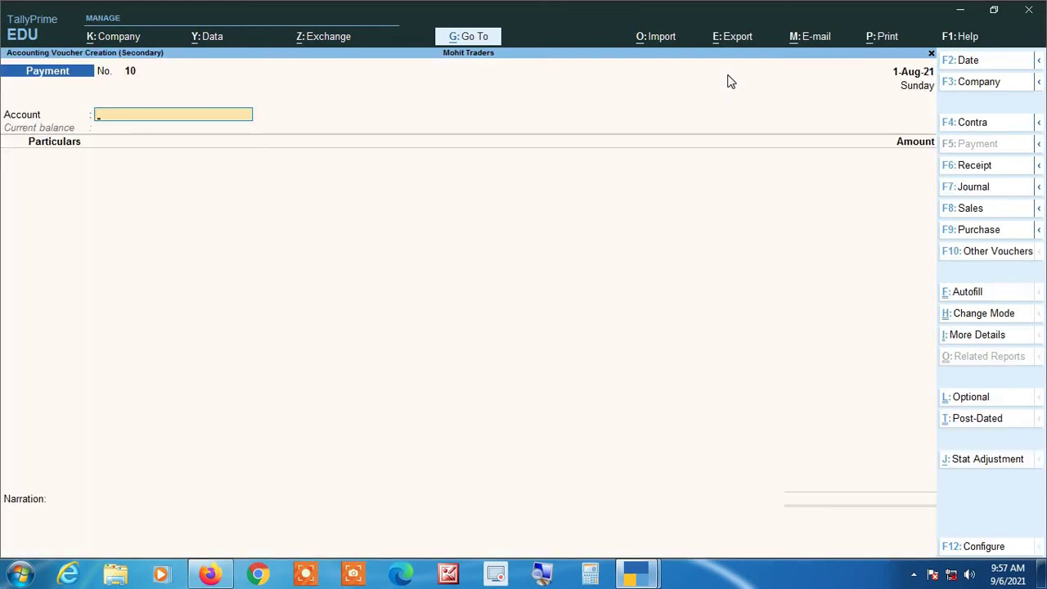
key(F6)
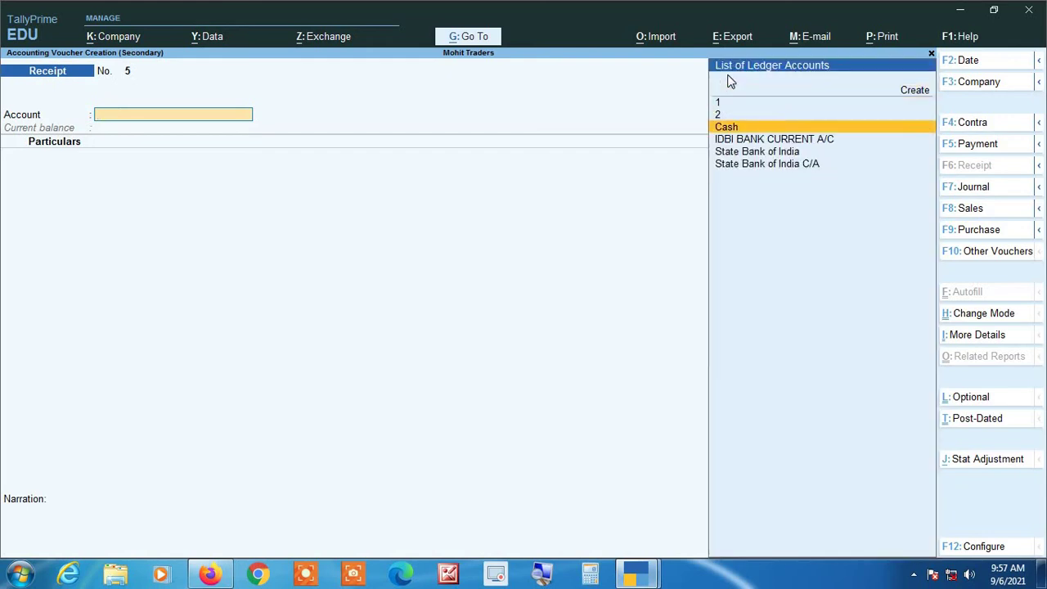
key(Down)
key(Return)
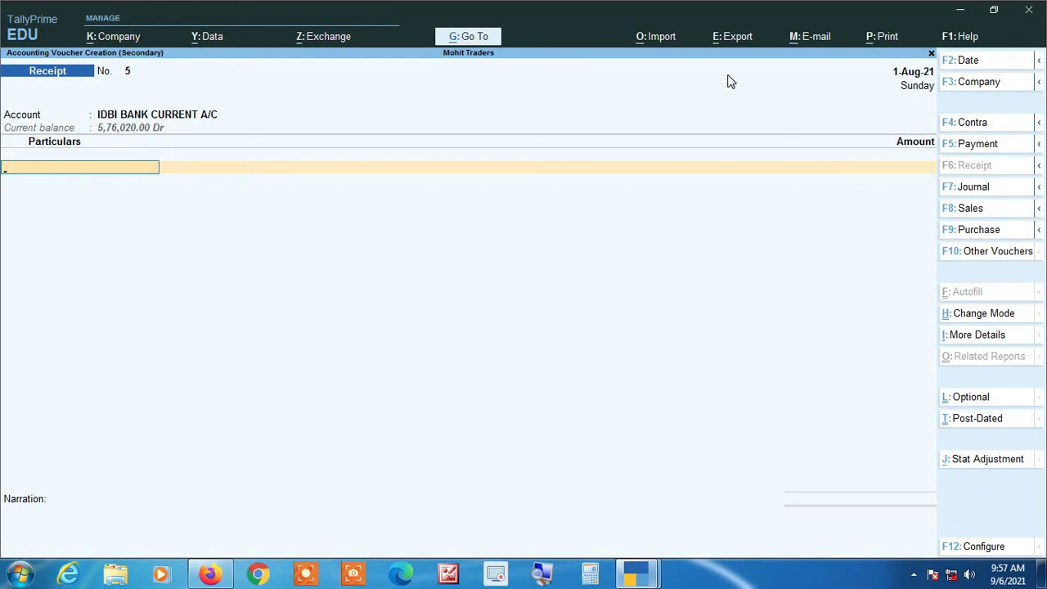
Select Akash Traders as the party ledger of the receipt and set its amount to 50,000.
text(a)
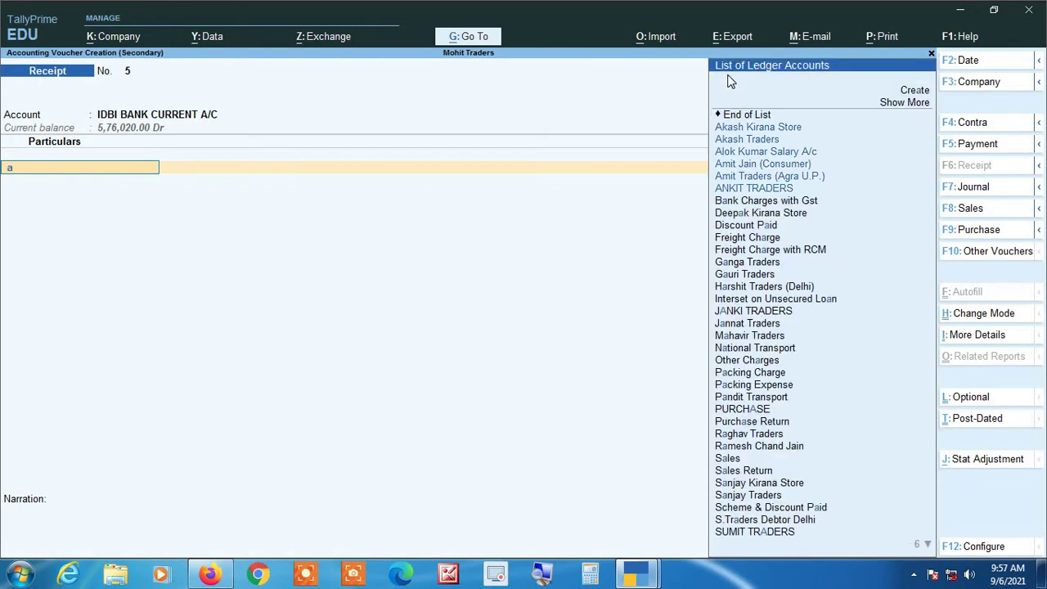
key(Down)
key(Return)
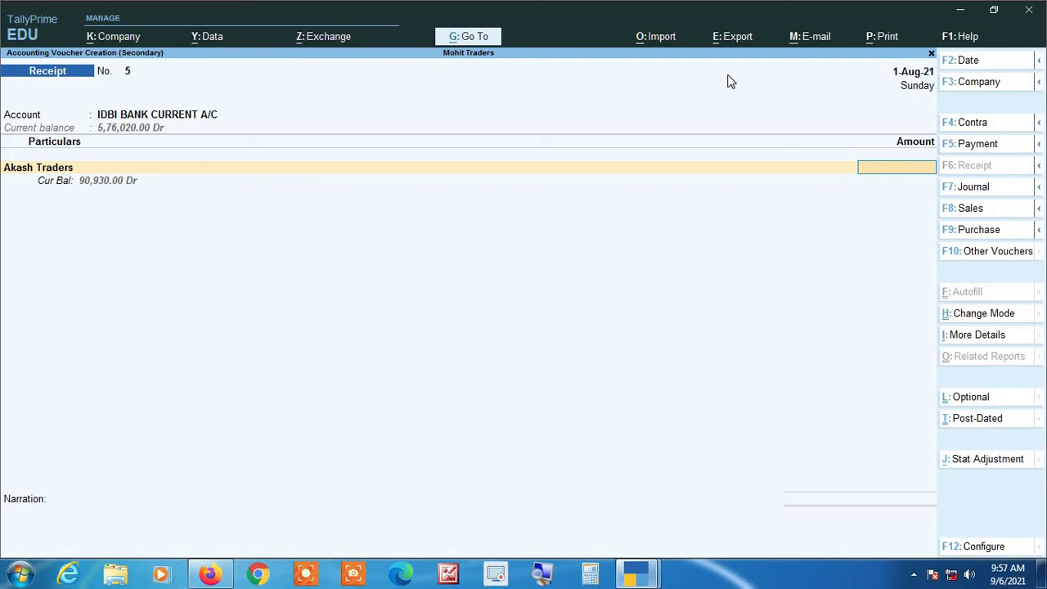
text(50000)
key(Return)
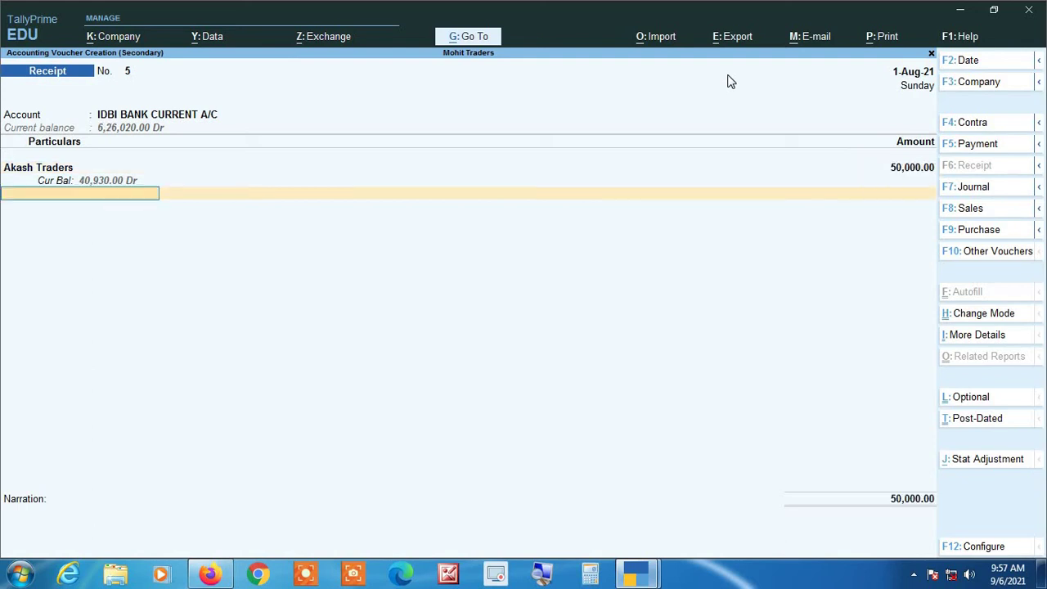
Allocate the receipt to Cheque/DD with instrument number 125425 and bank name Not Applicable, and save the voucher.
key(Return)
key(Return)
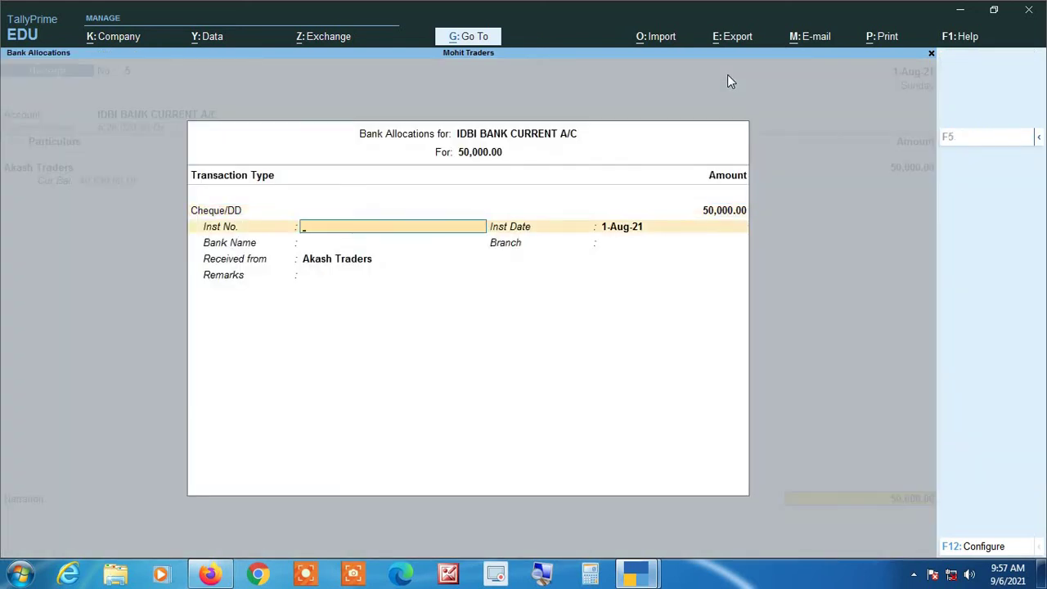
text(125425)
key(Return)
key(Return)
key(Return)
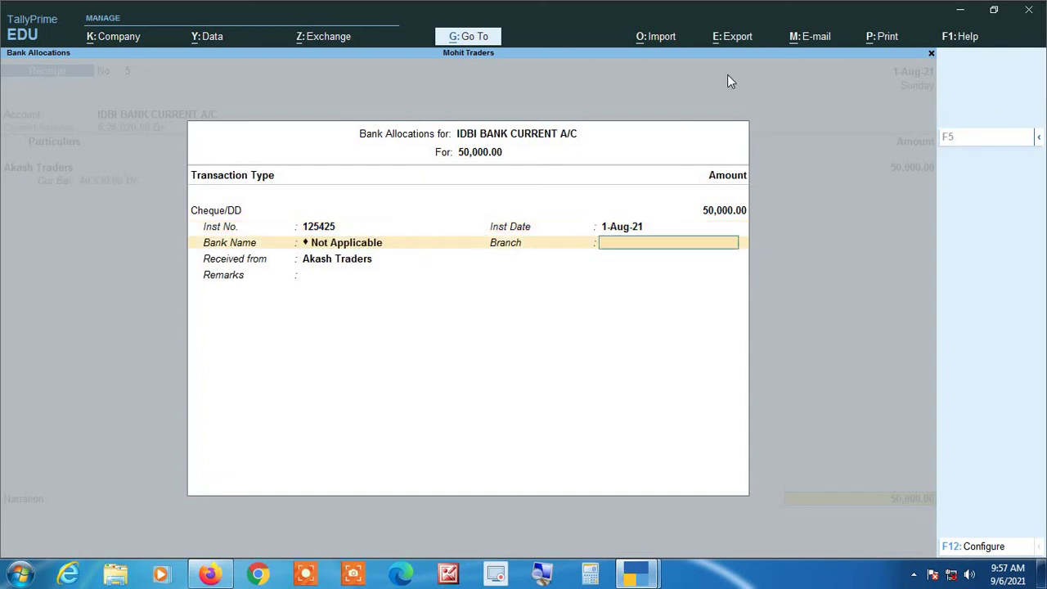
key(Return)
key(Return)
key(Return)
key(Return)
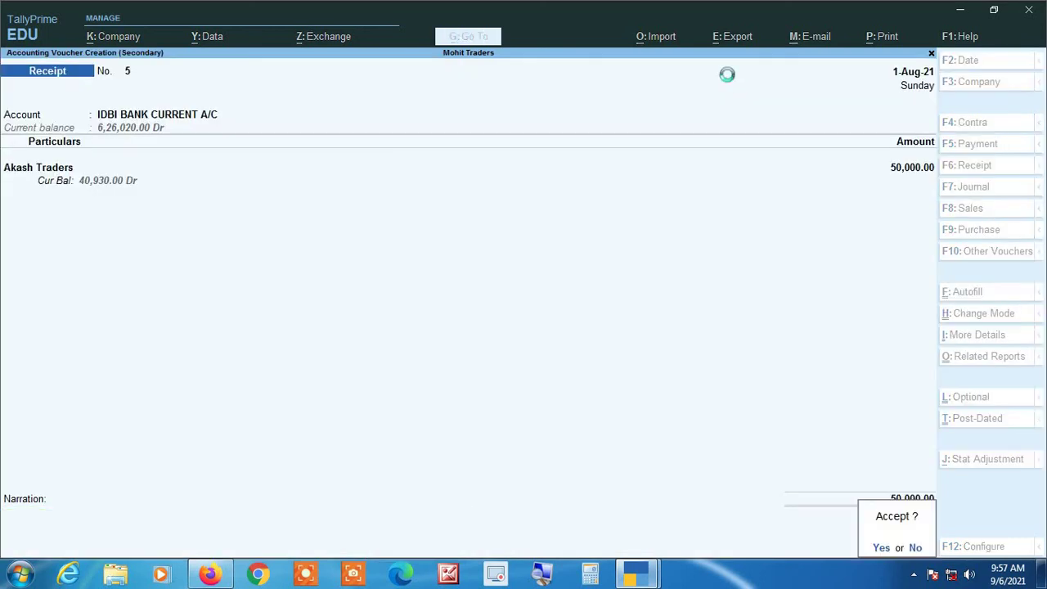
key(Return)
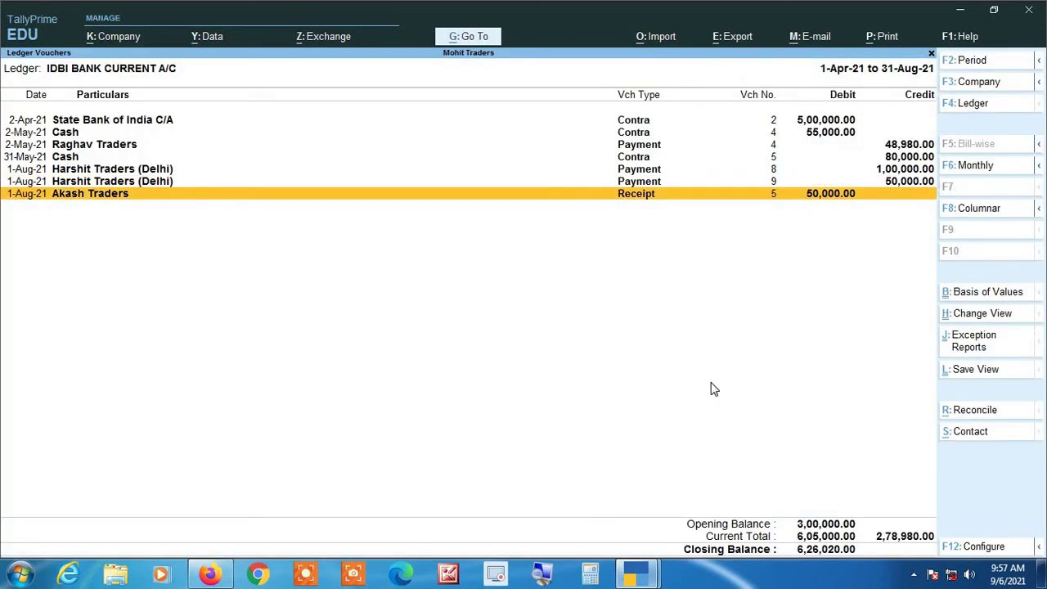
Examine the IDBI BANK CURRENT A/C entries including the Akash Traders receipt, and return to the Gateway of Tally.
click(545, 574)
key(Up)
key(Up)
key(Up)
key(Up)
key(Up)
key(Up)
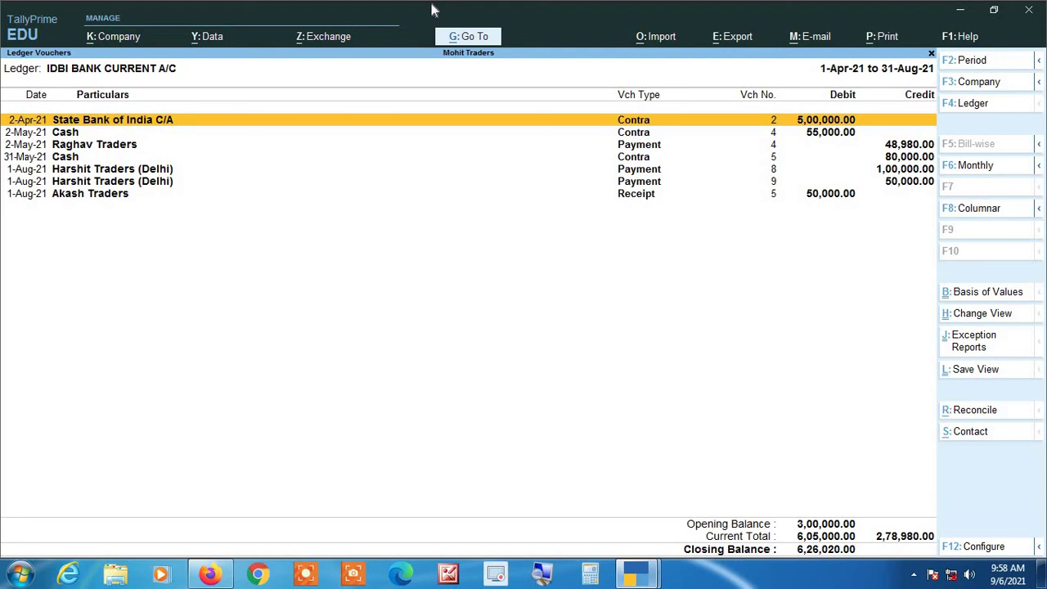
key(Down)
key(Down)
key(Down)
key(Down)
key(Down)
key(Down)
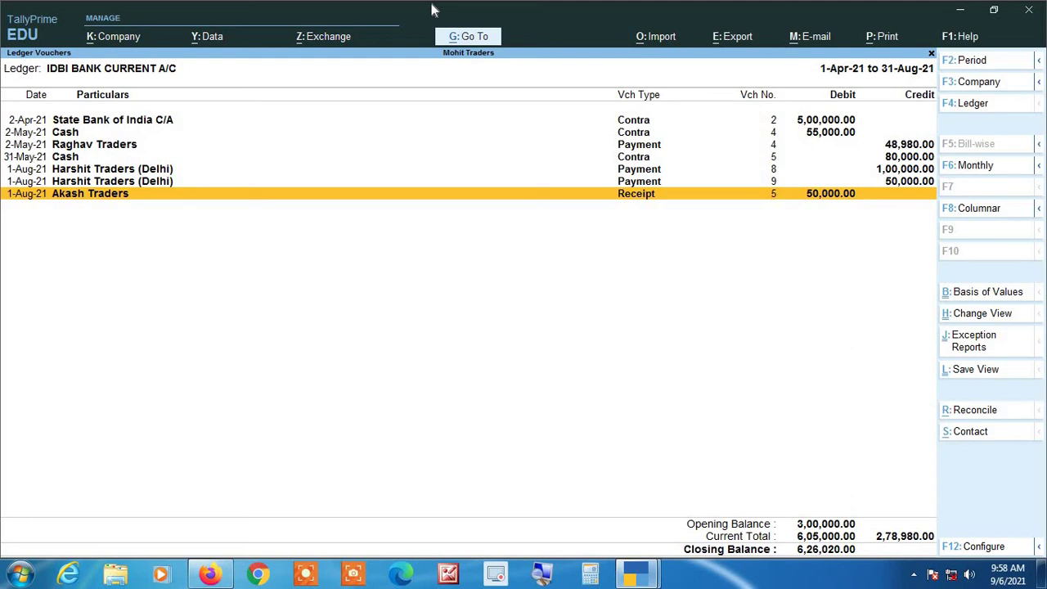
key(Escape)
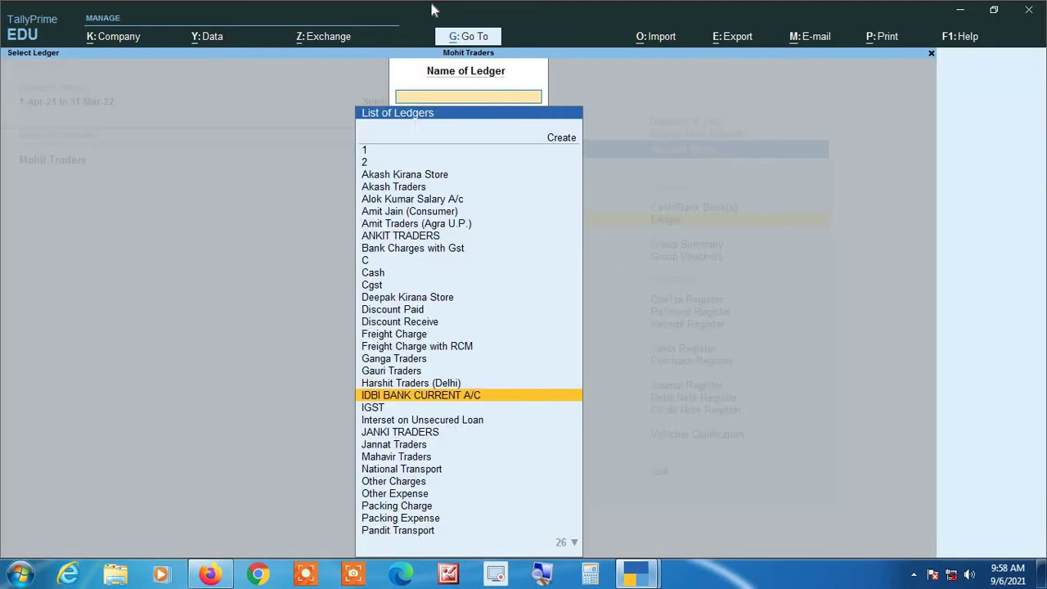
key(Escape)
key(Escape)
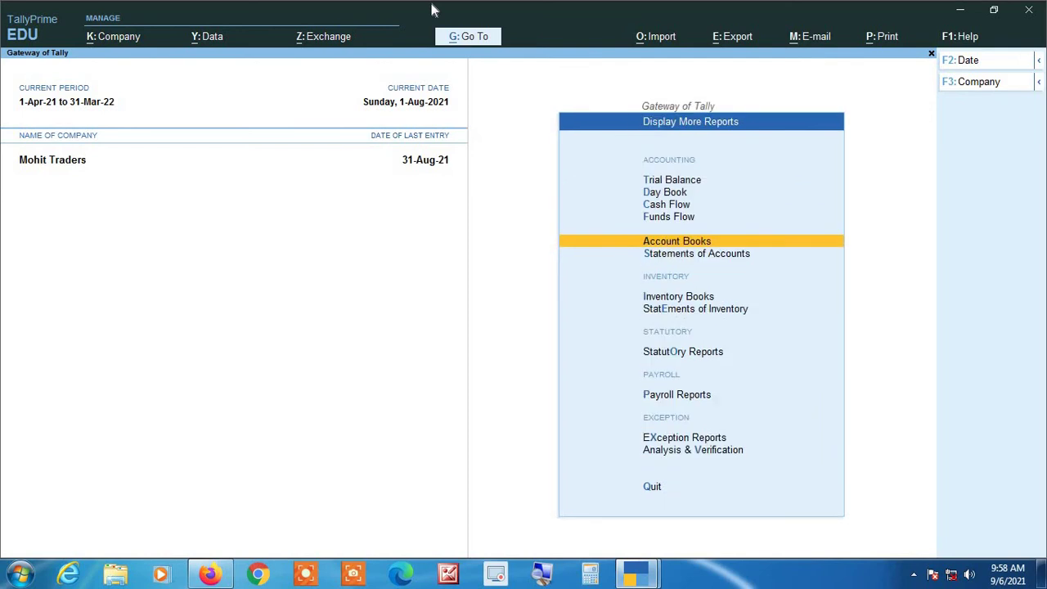
key(Escape)
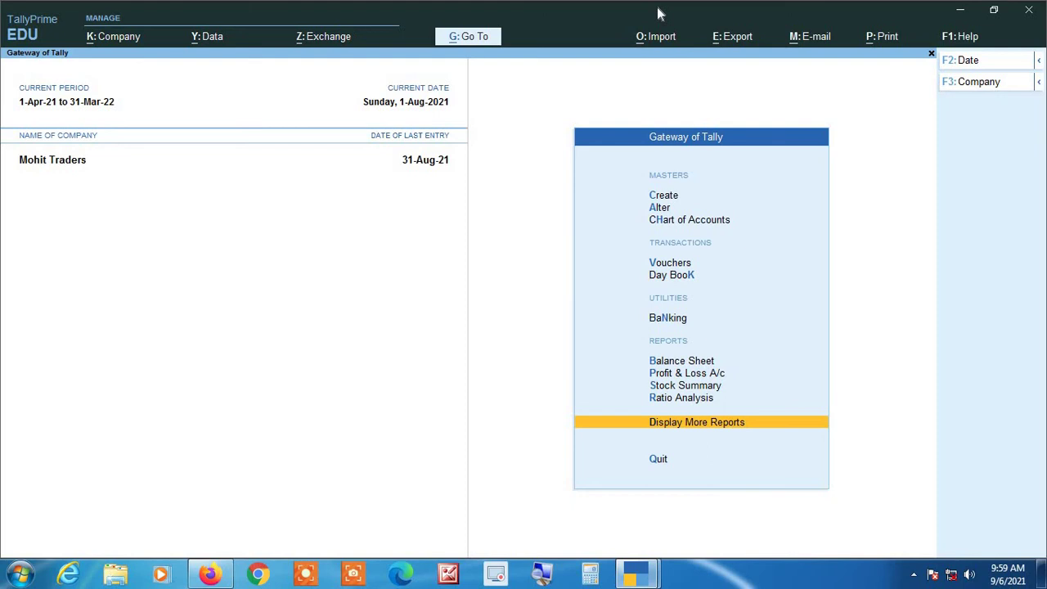
Examine the August vouchers of the stock item Almonds through the Stock Summary, and return to the Gateway of Tally.
key(s)
key(Return)
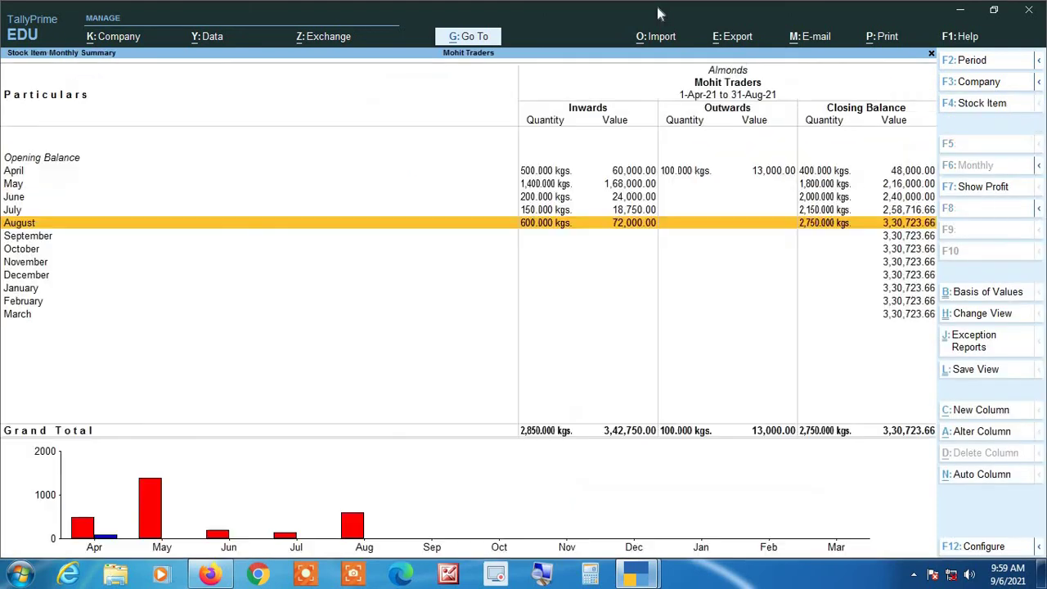
key(Up)
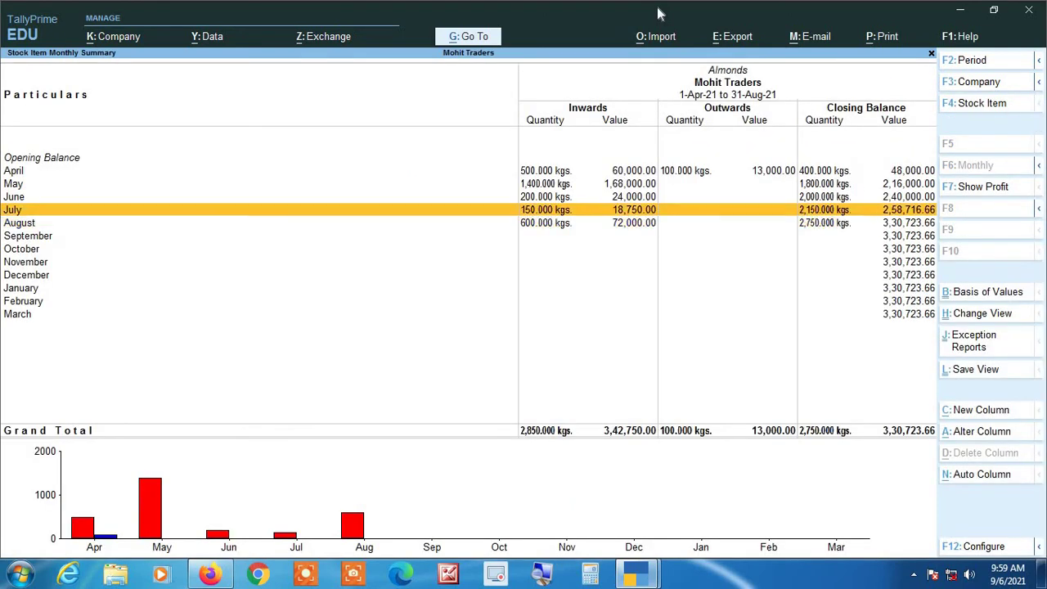
key(Down)
key(Return)
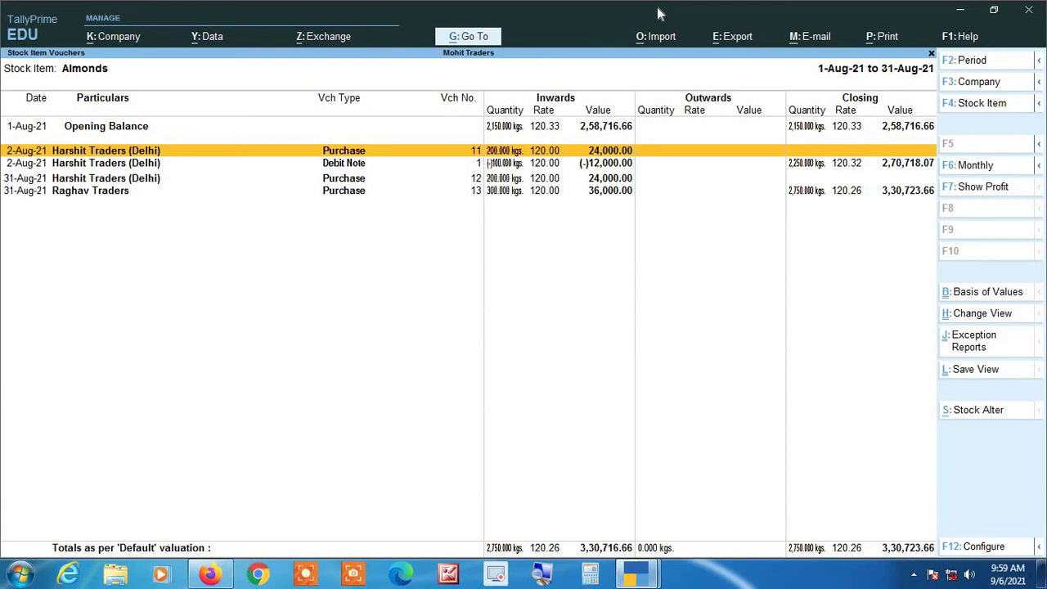
key(Down)
key(Down)
key(Down)
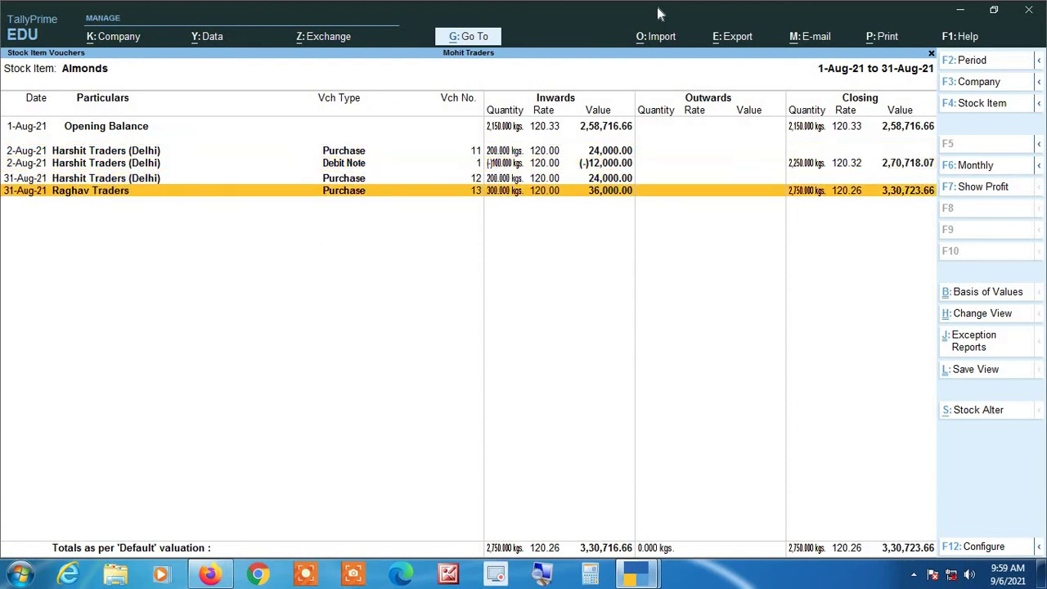
key(Escape)
key(Escape)
key(Escape)
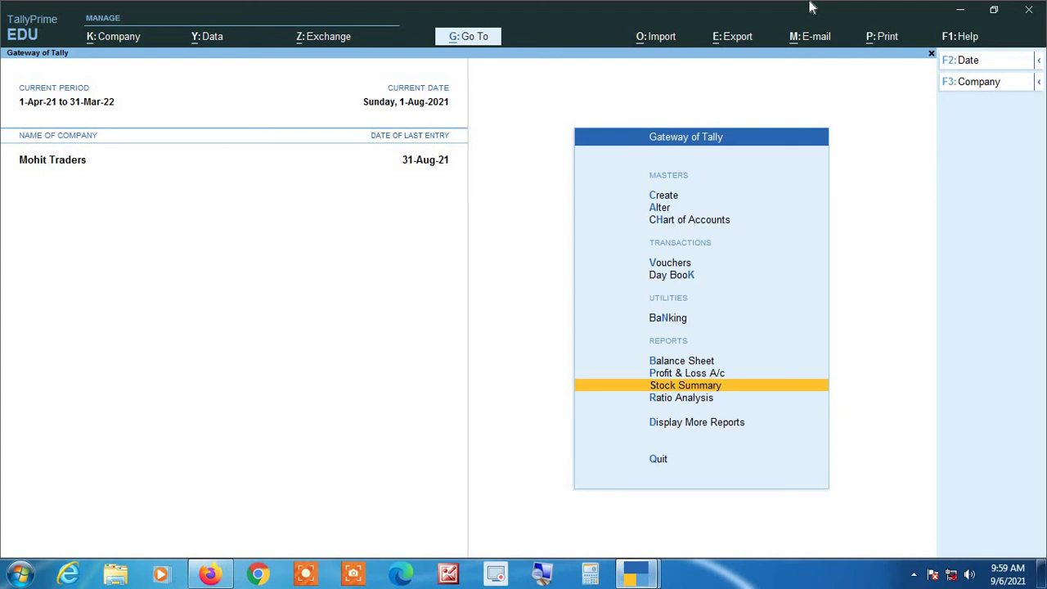
Open the list of Account Books among the additional display reports.
key(Down)
key(Down)
key(Return)
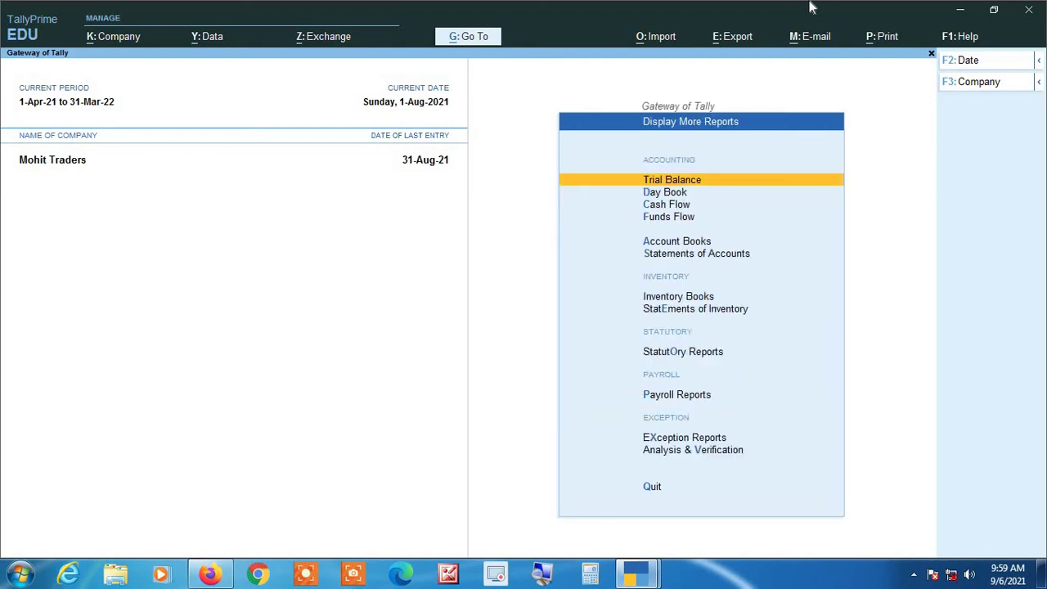
key(Down)
key(Down)
key(Down)
key(Down)
key(Return)
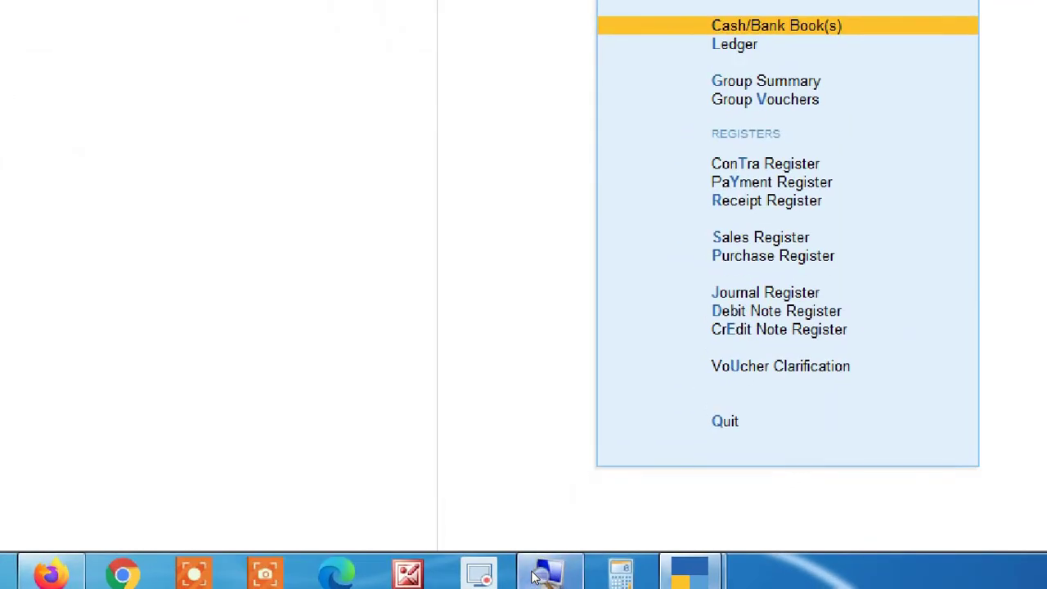
Examine which registers Account Books offers, from the Contra Register to the Credit Note Register.
key(Down)
key(Down)
key(Down)
key(Down)
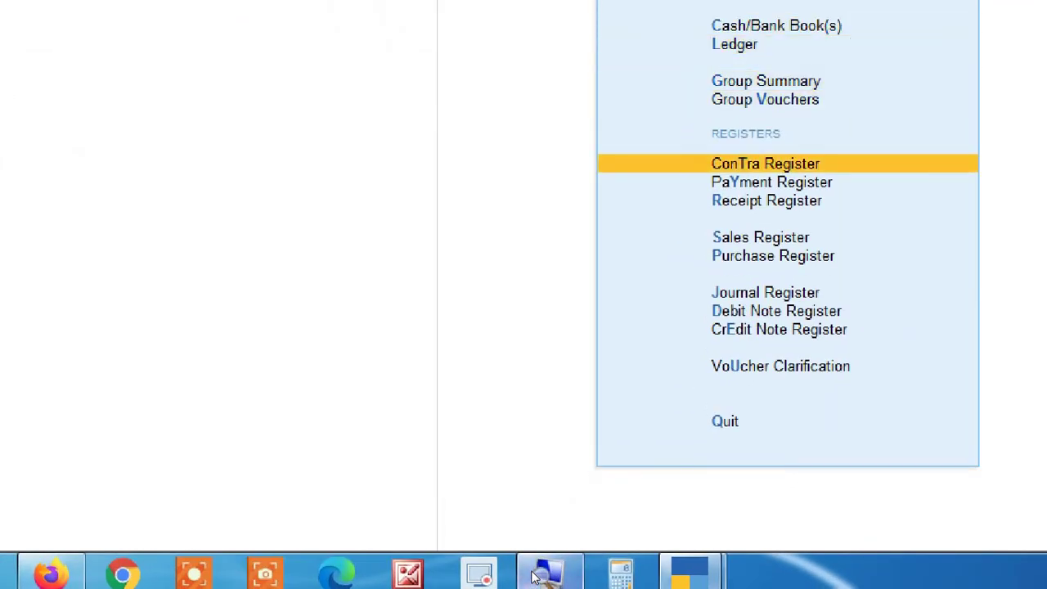
key(Down)
key(Down)
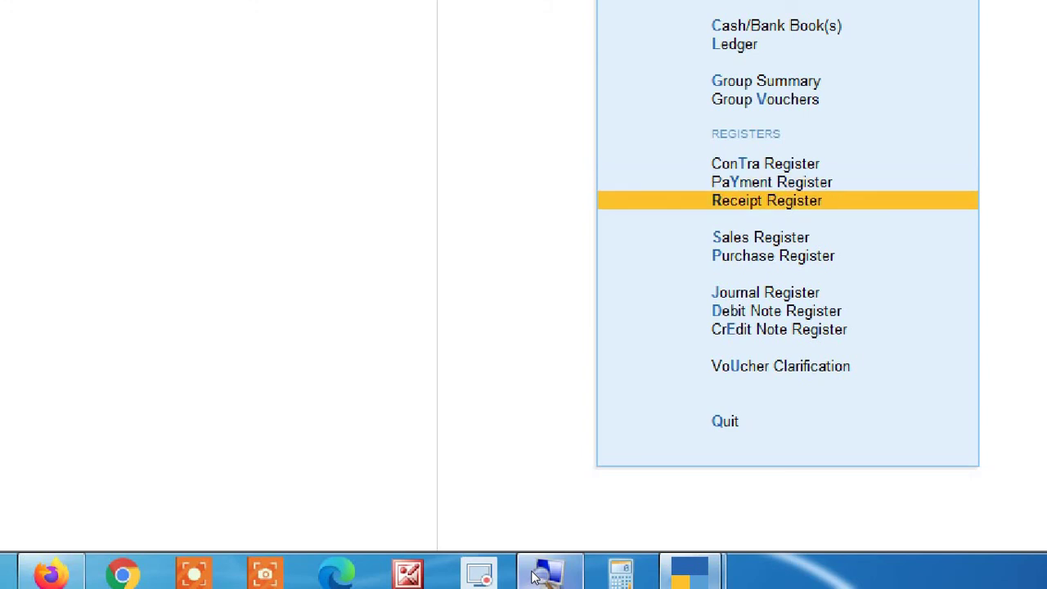
key(Down)
key(Down)
key(Down)
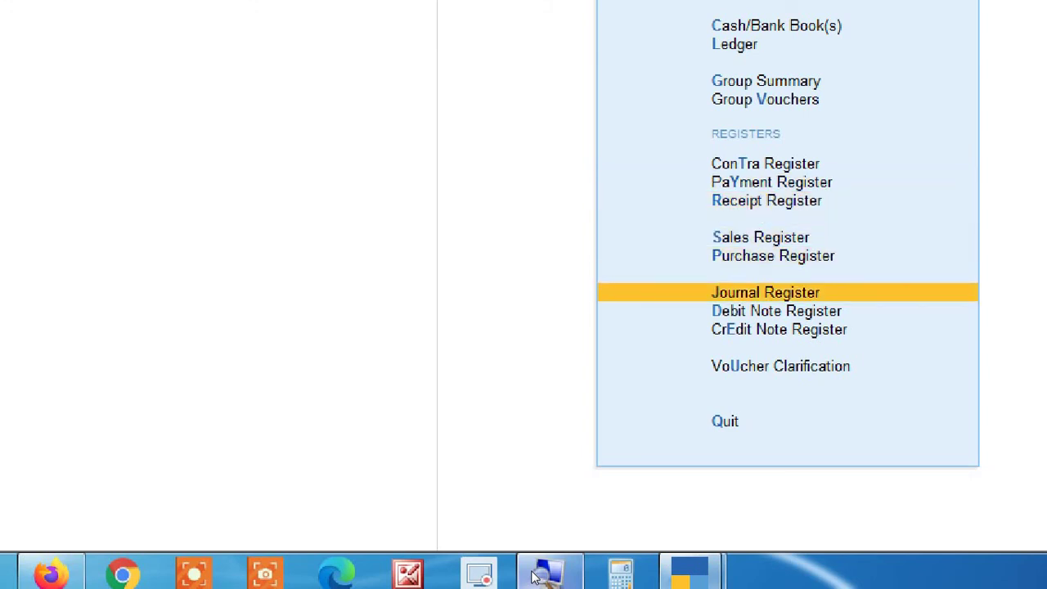
key(Down)
key(Down)
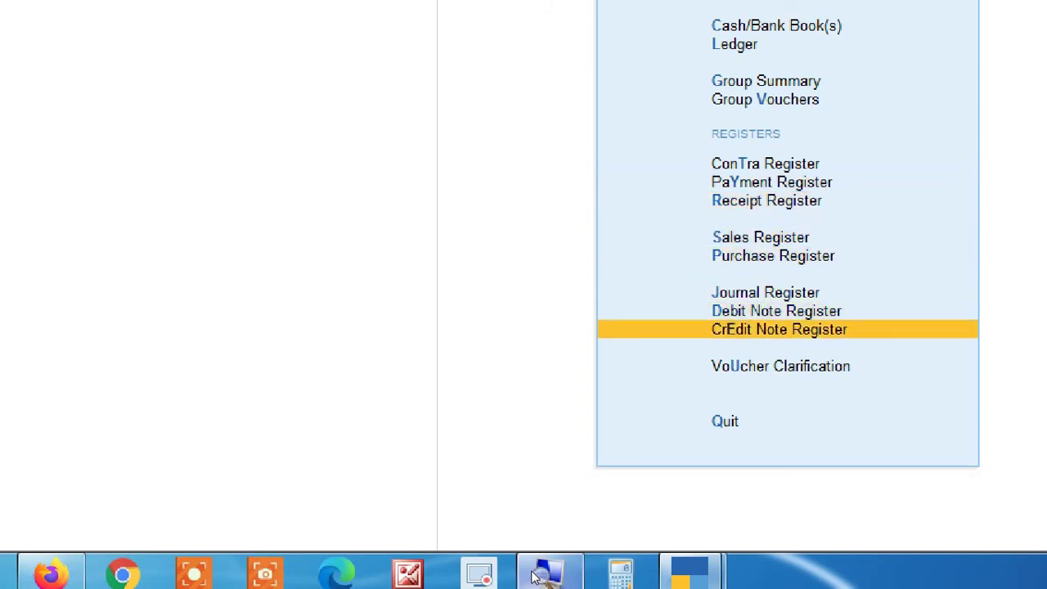
key(Up)
key(Up)
key(Up)
key(Up)
key(Up)
key(Up)
key(Up)
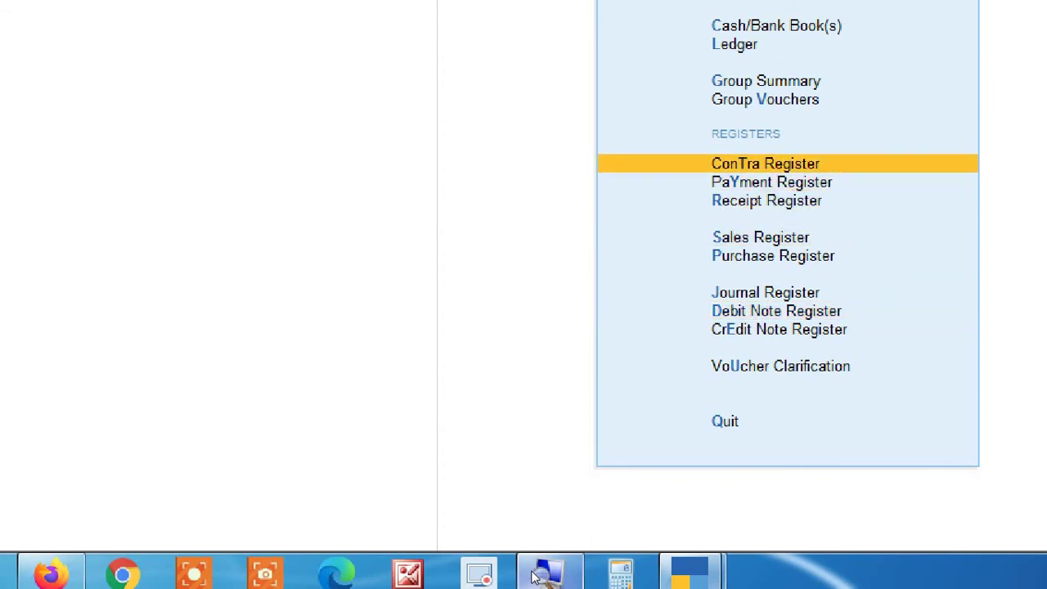
key(Down)
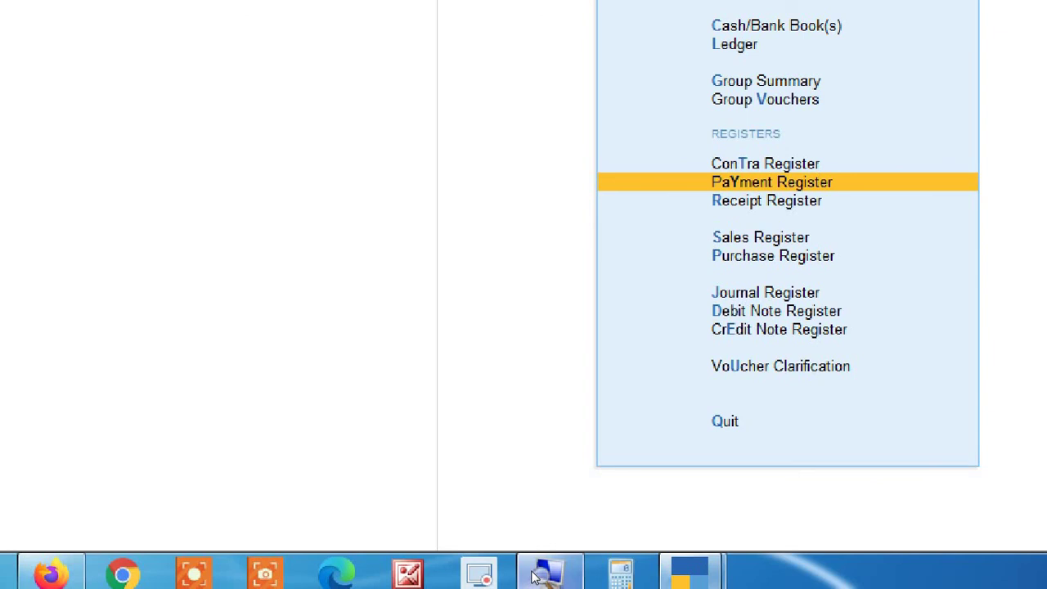
Open the Purchase Register from the Account Books list.
key(Down)
key(Down)
key(Down)
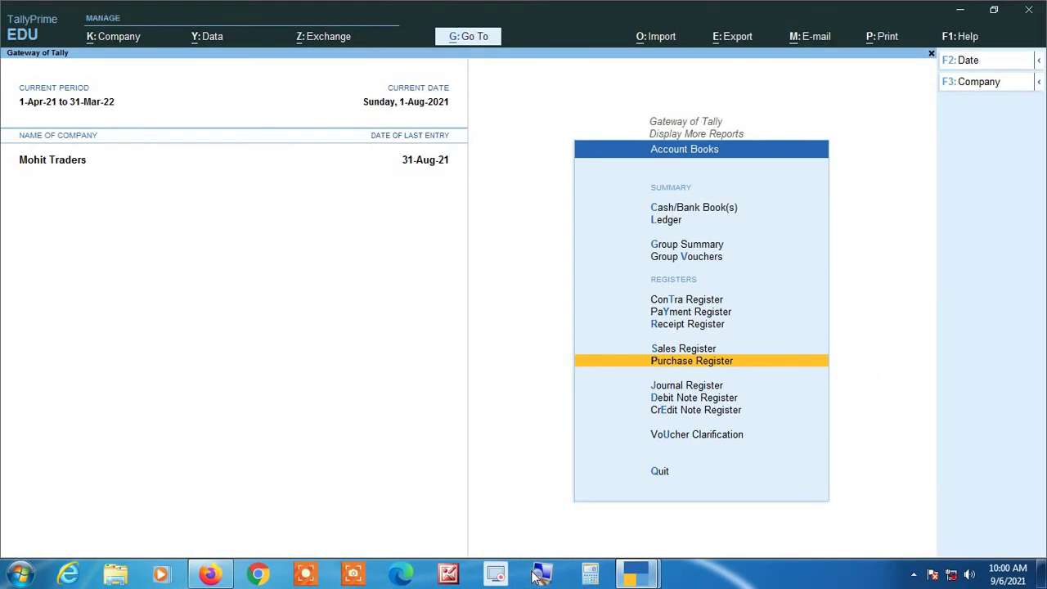
key(Return)
Open the list of August purchase vouchers from the monthly Purchase Register.
key(Up)
key(Up)
key(Up)
key(Up)
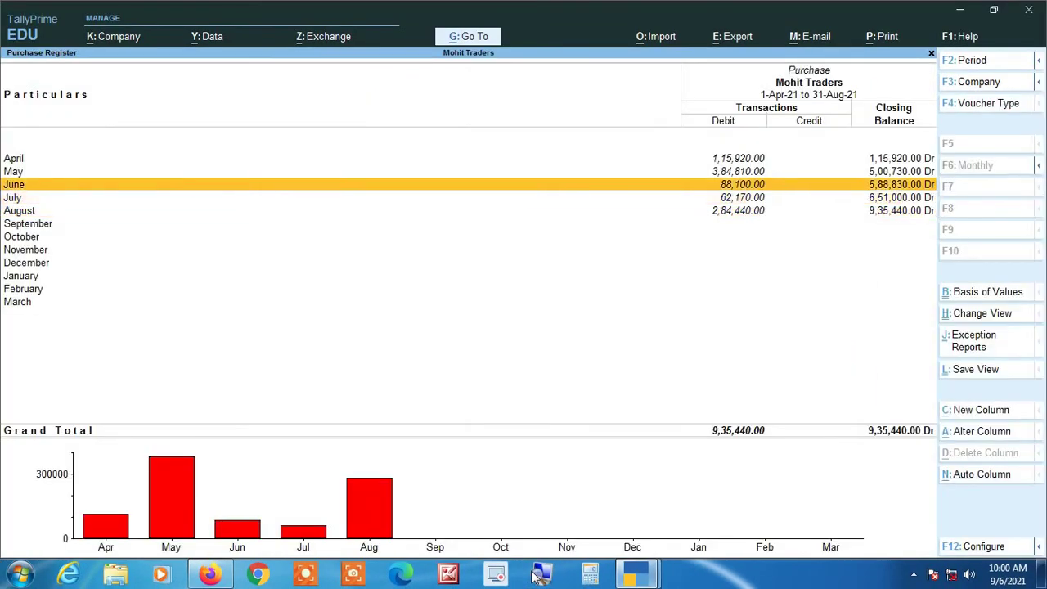
key(Down)
key(Down)
key(Down)
key(Down)
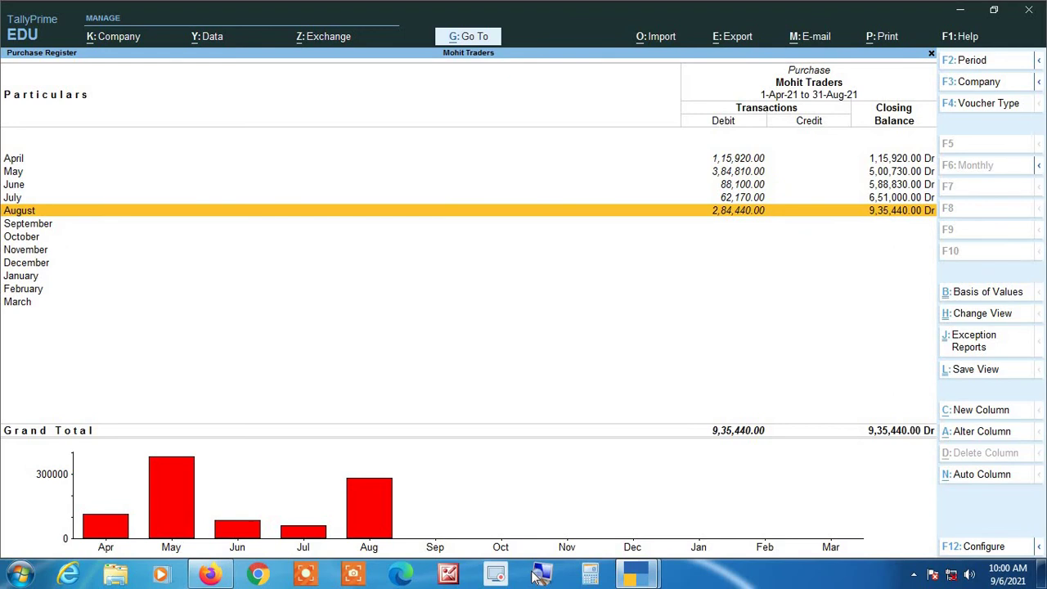
key(Return)
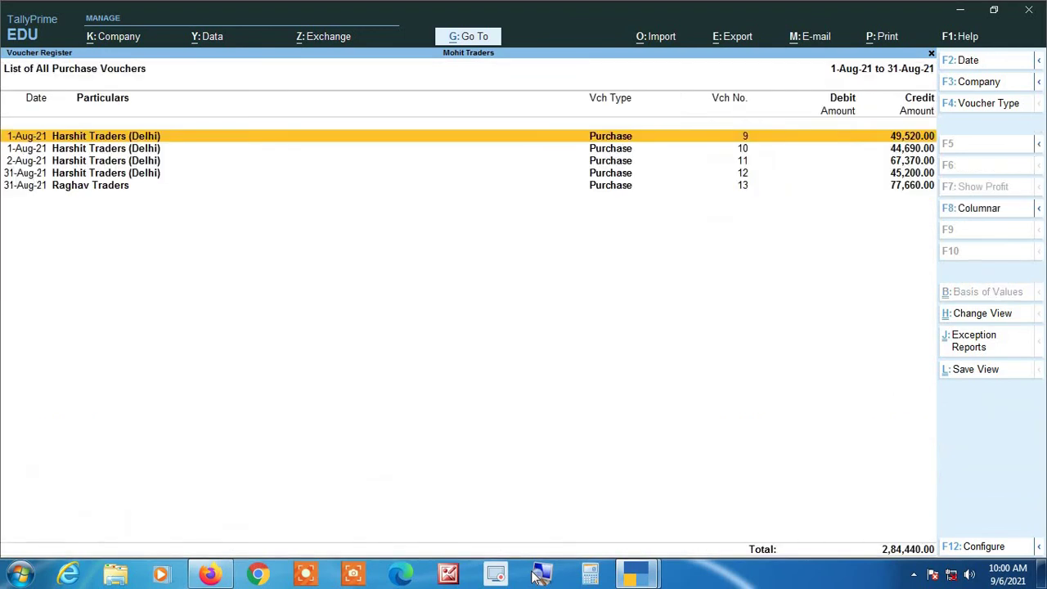
Duplicate the 31-Aug-21 Raghav Traders purchase voucher from the list of August purchases.
key(Down)
key(Down)
key(Down)
key(Down)
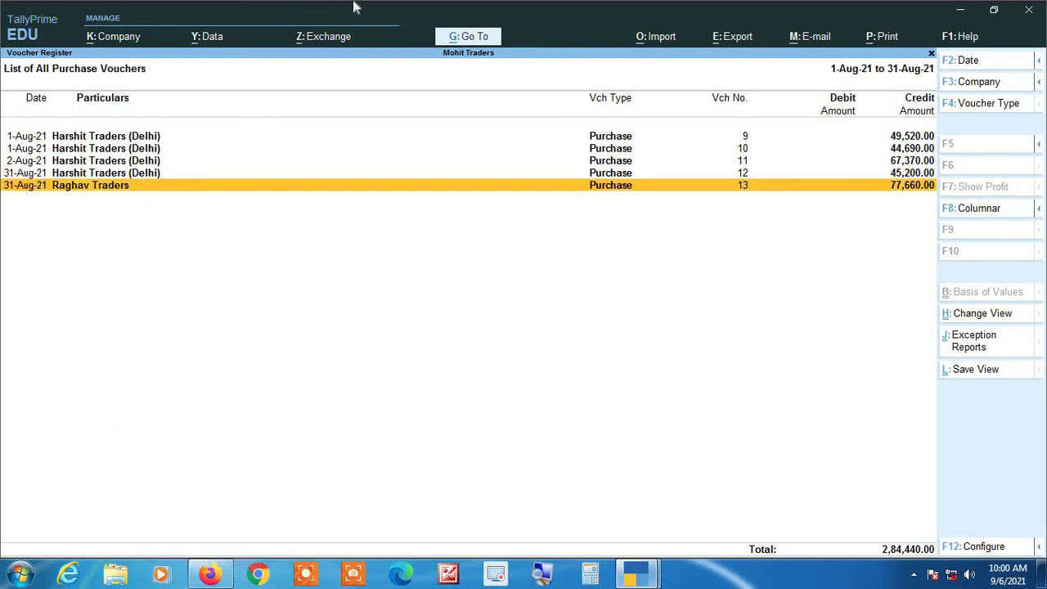
key(alt)
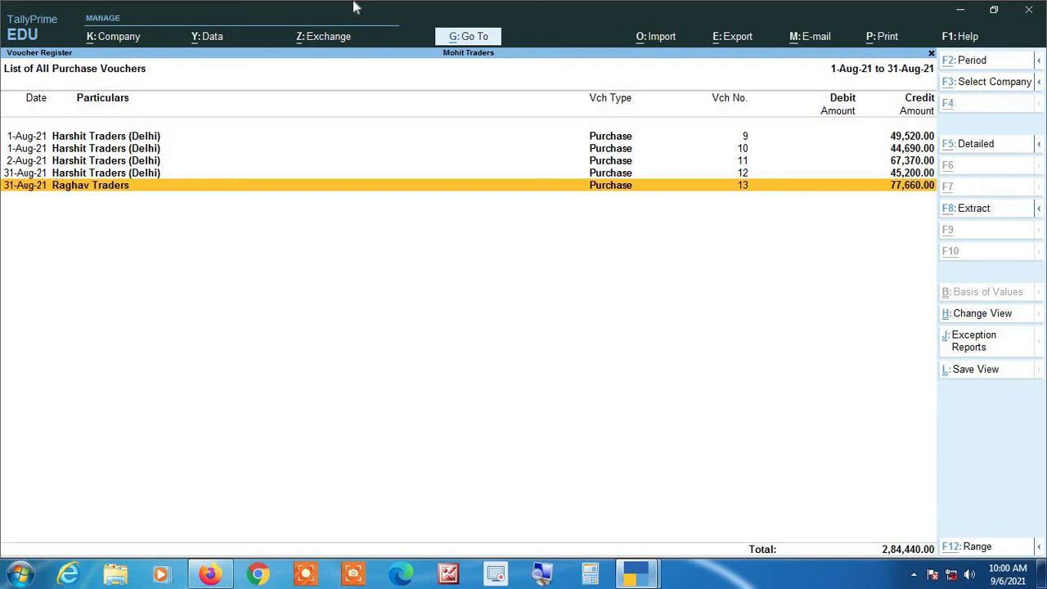
key(alt+2)
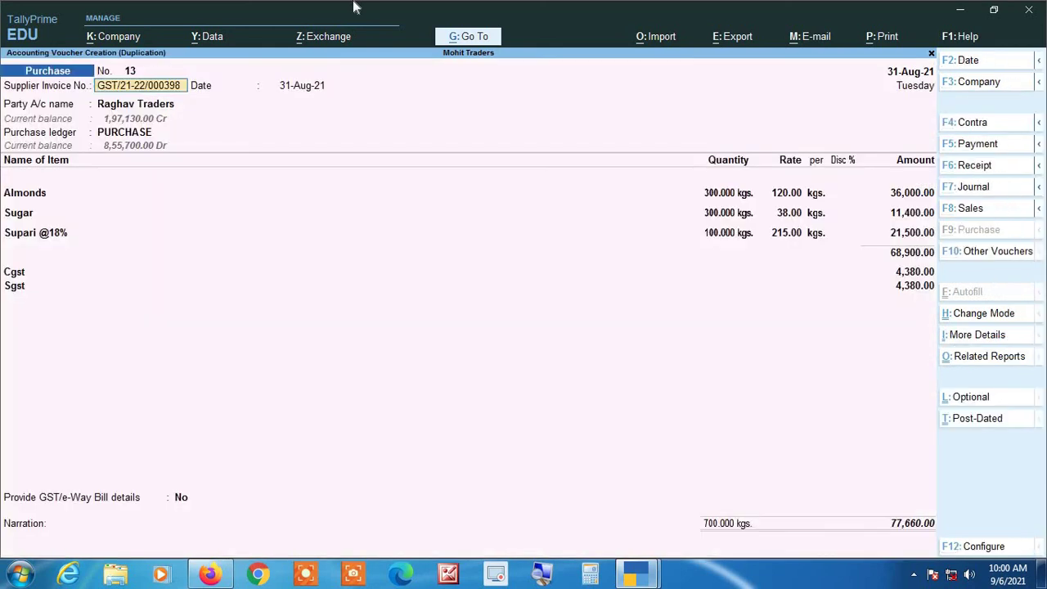
Change the last three digits of the duplicated voucher's supplier invoice number to 425.
key(BackSpace)
key(BackSpace)
key(BackSpace)
text(425)
key(Return)
Set the voucher date and supplier invoice date to 1-Sep-21, keep the party and ledger, and save the purchase voucher.
key(F2)
text(19)
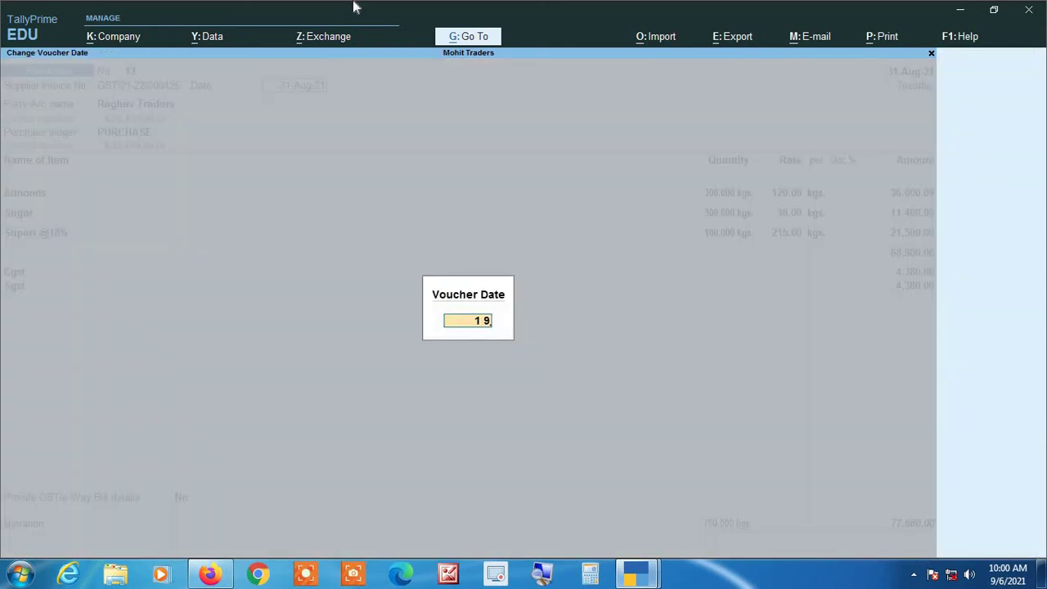
key(Return)
text(1 9)
key(Return)
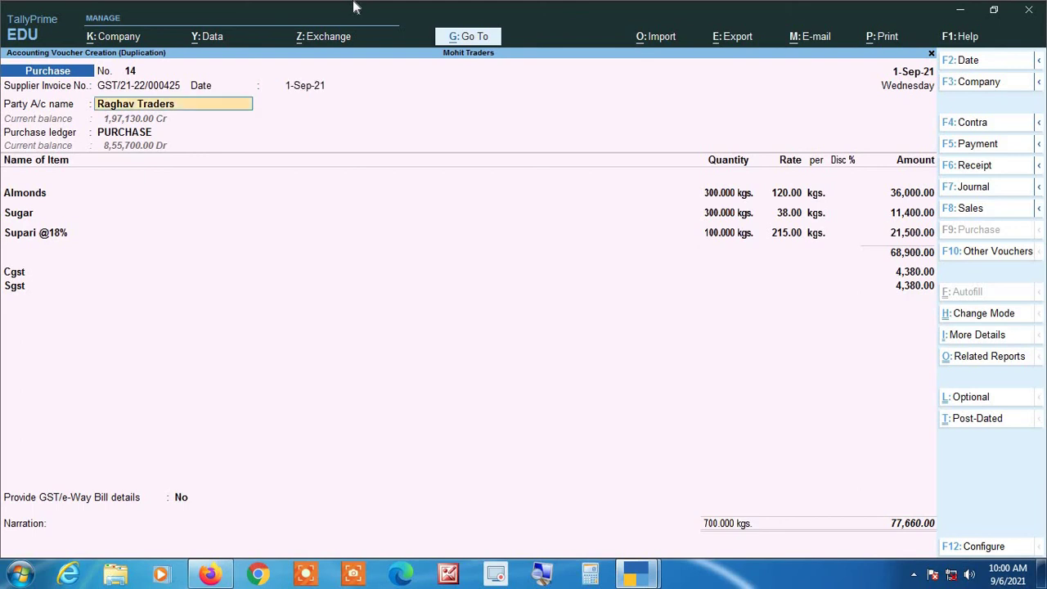
key(Return)
key(Return)
key(ctrl)
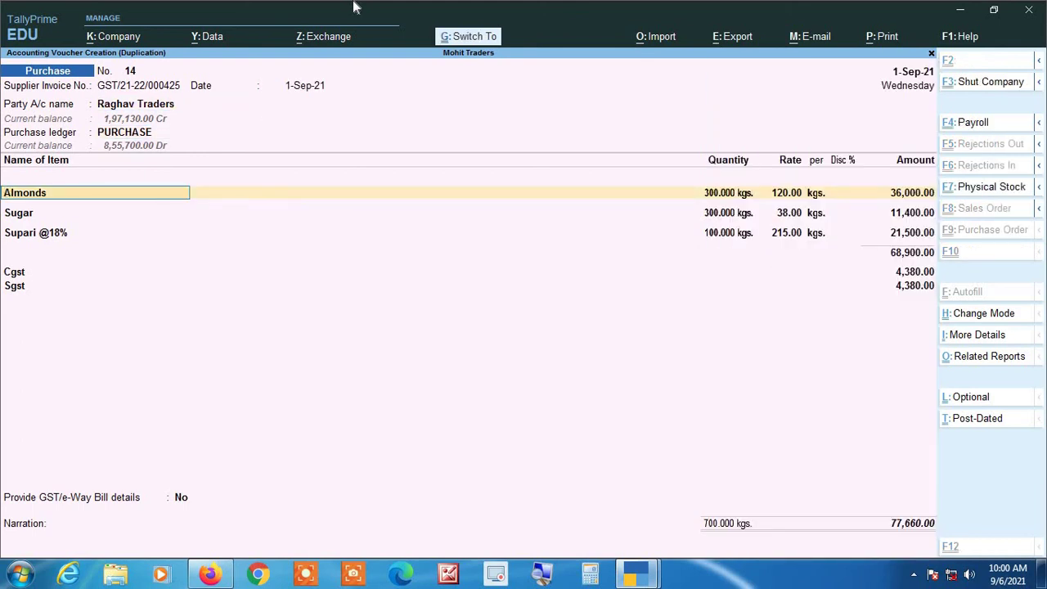
key(ctrl+a)
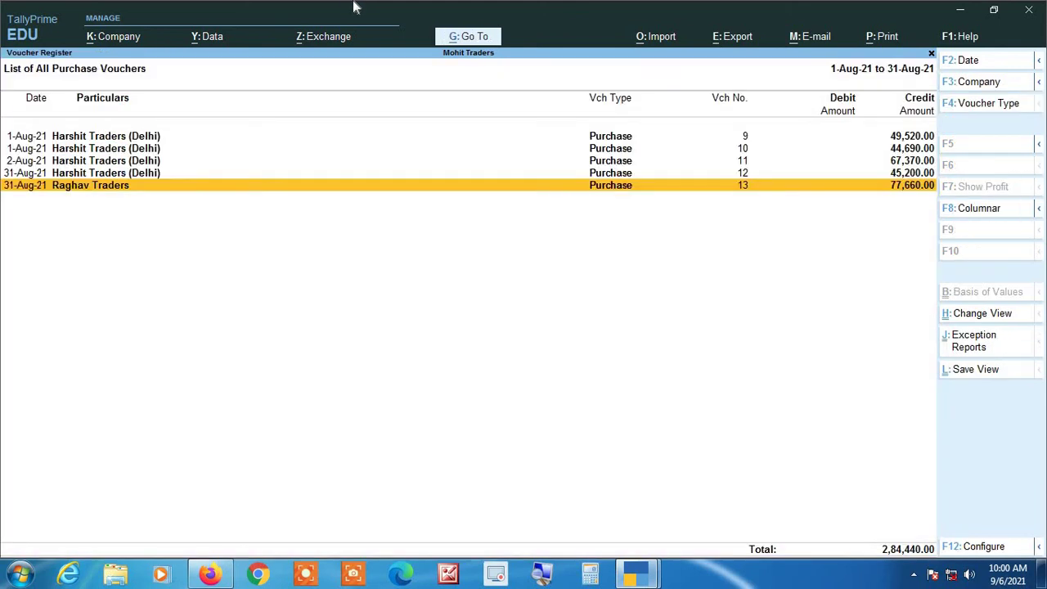
Extend the purchase voucher list's period so that it ends on 1-9-2021.
key(F2)
key(Return)
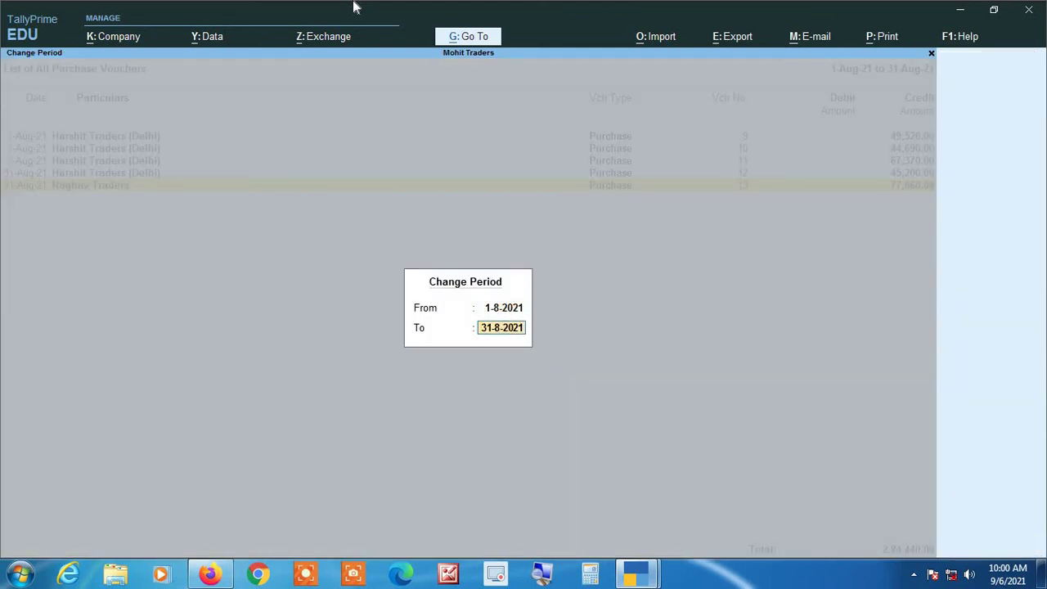
key(BackSpace)
text(1-9)
key(Return)
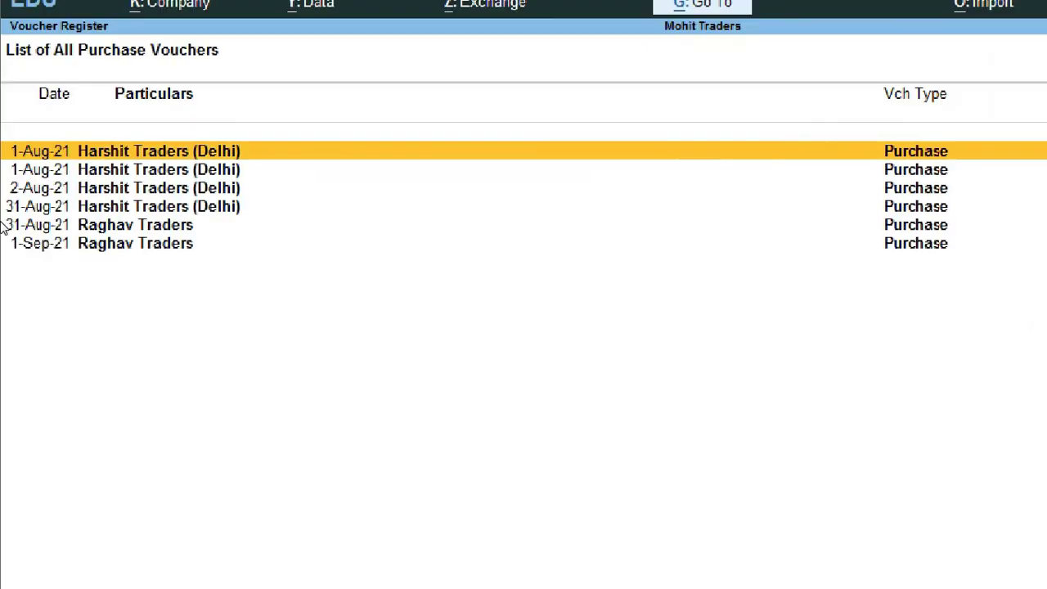
Review the purchase vouchers down to the 1-Sep-21 Raghav Traders entry, and return to Account Books.
key(Down)
key(Down)
key(Down)
key(Down)
key(Down)
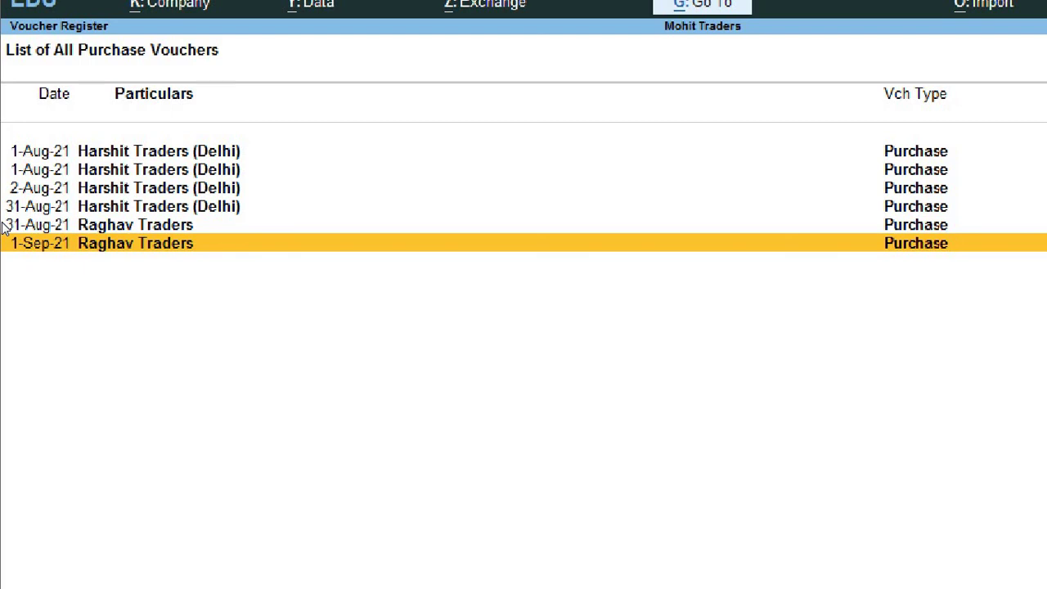
key(Escape)
key(Escape)
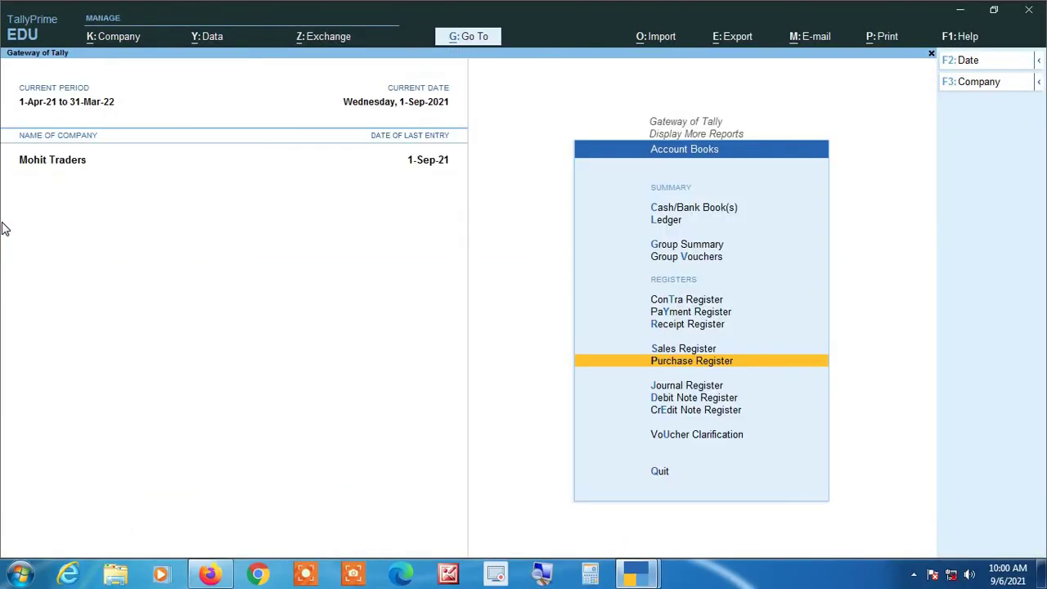
Open the Payment Register from the Account Books list.
key(Down)
key(Down)
key(Up)
key(Up)
key(Up)
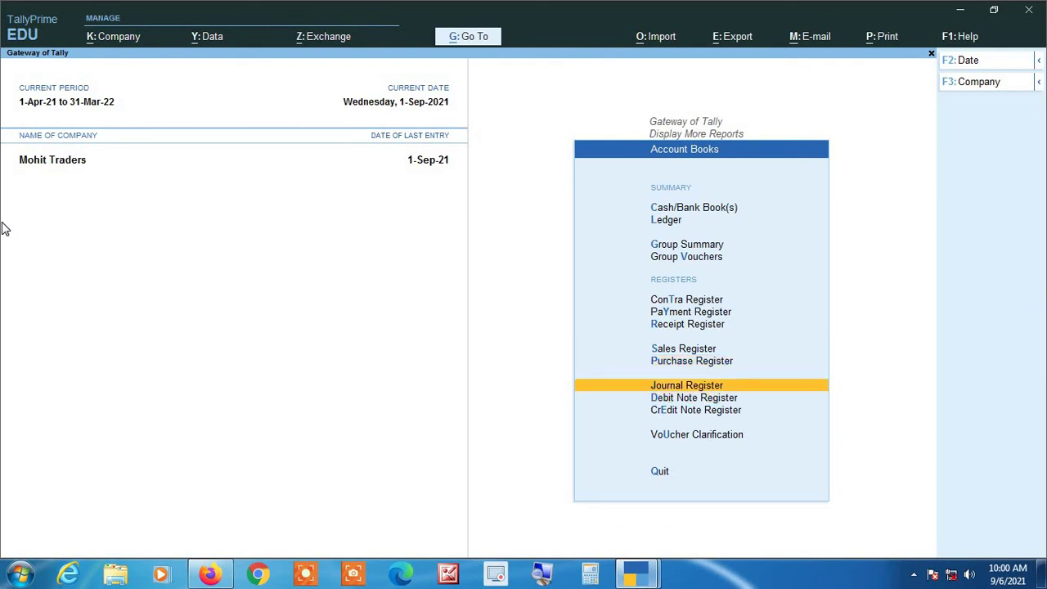
key(Up)
key(Up)
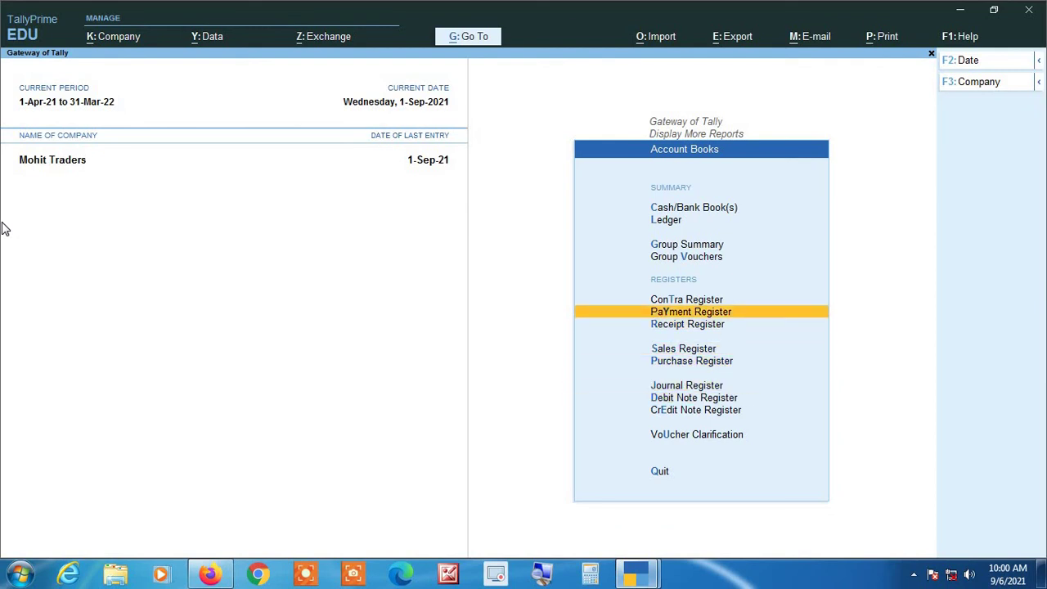
key(Return)
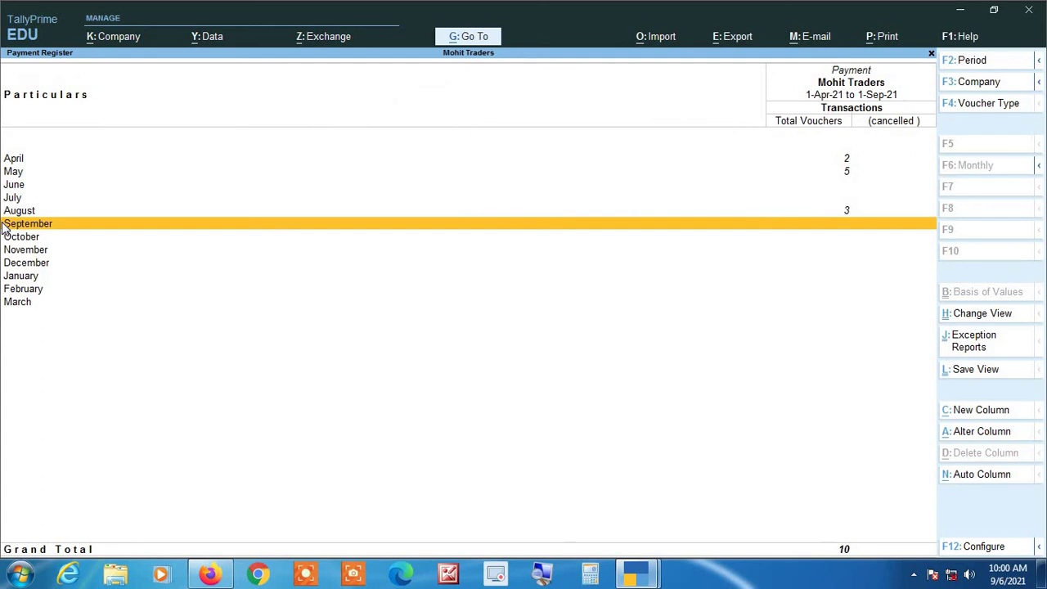
Open the list of August payment vouchers from the monthly Payment Register.
key(Up)
key(Up)
key(Up)
key(Up)
key(Up)
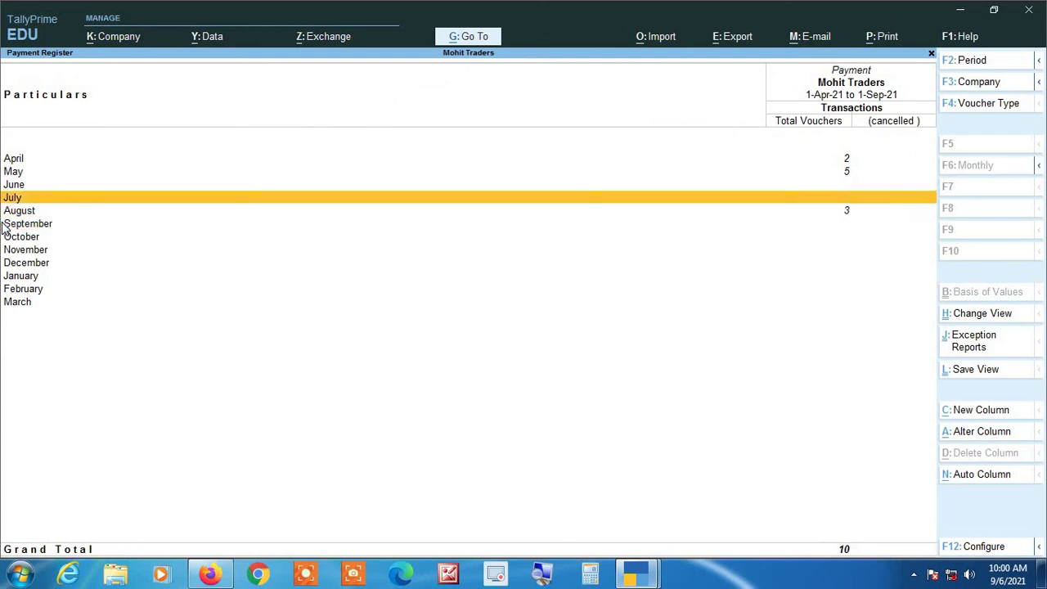
key(Down)
key(Down)
key(Down)
key(Down)
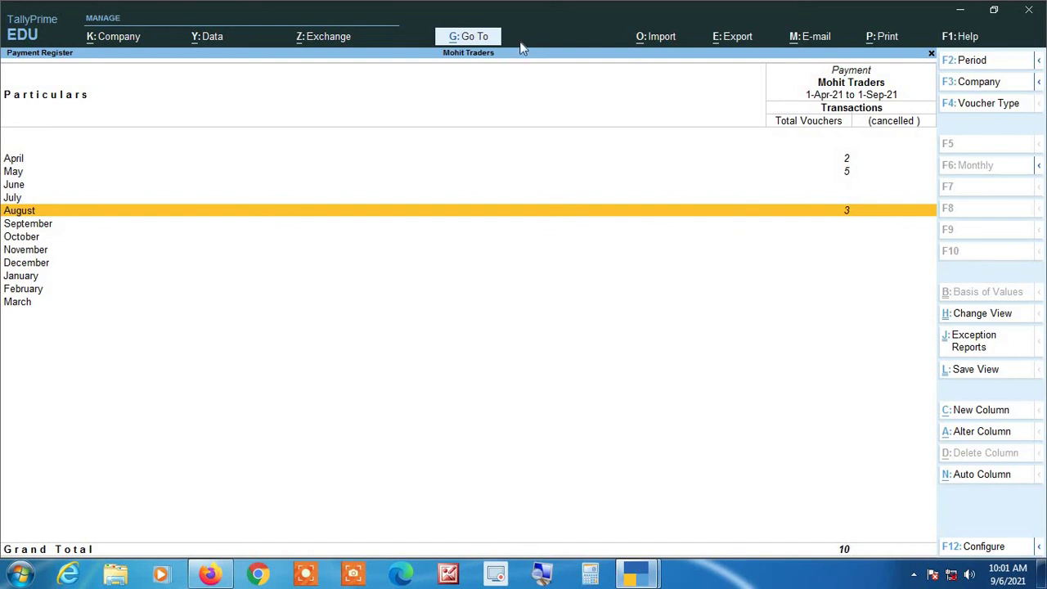
key(Return)
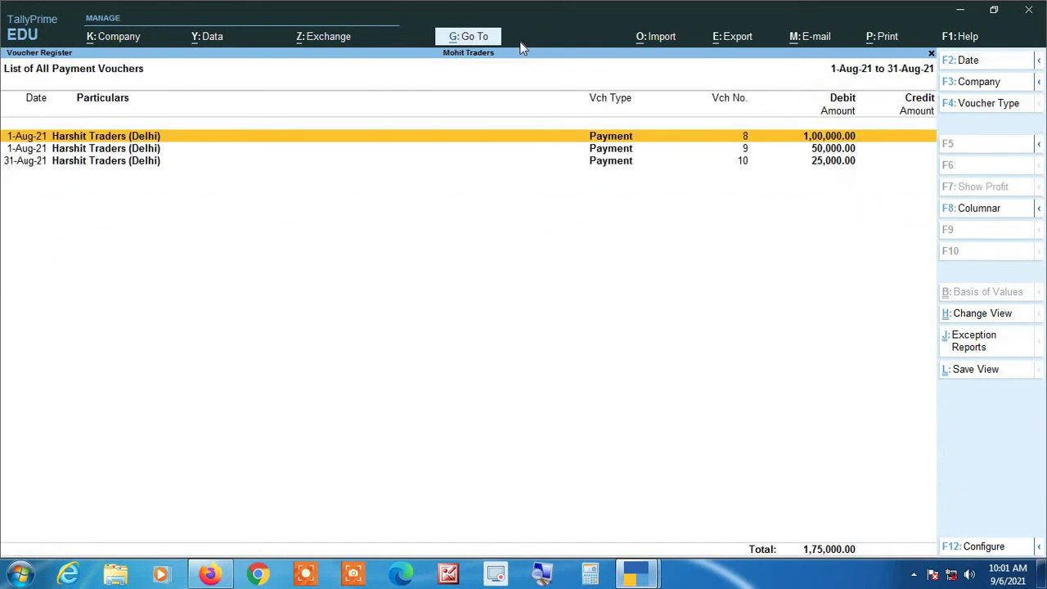
Set the payment voucher list's period from 1-4 to 1-9.
key(alt+F2)
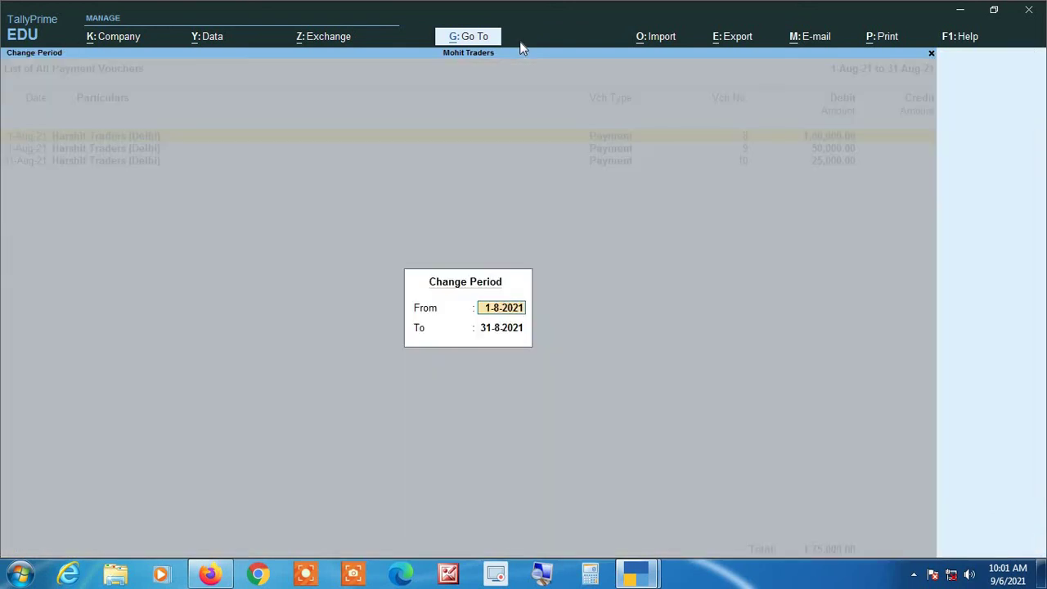
text(1-4)
key(Return)
text(1-9)
key(Return)
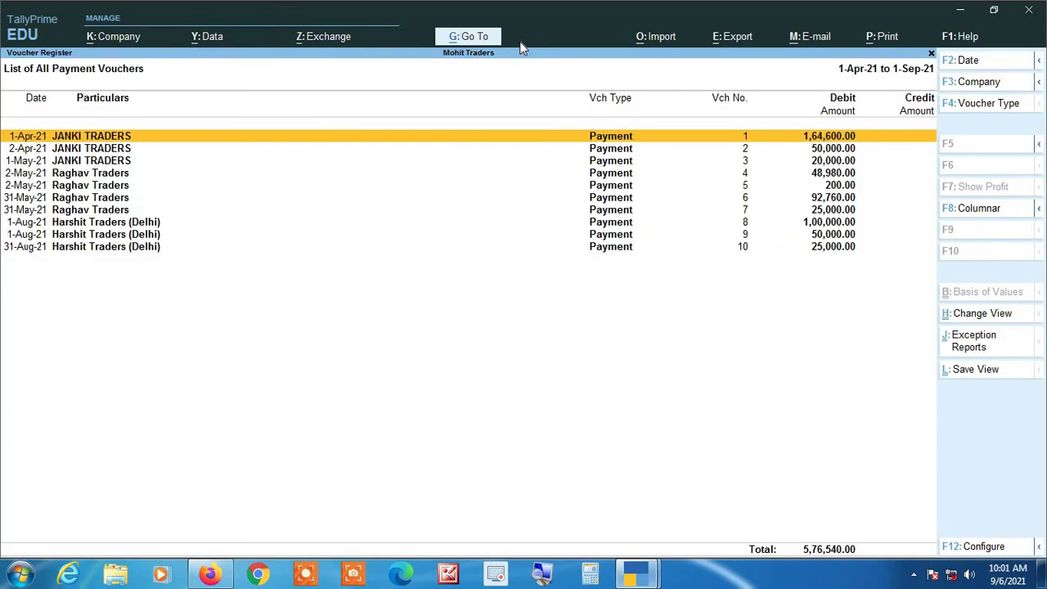
Examine the payment vouchers from the first JANKI TRADERS entry to the 31-Aug-21 Harshit Traders (Delhi) entry.
key(Down)
key(Down)
key(Down)
key(Down)
key(Down)
key(Down)
key(Down)
key(Down)
key(Down)
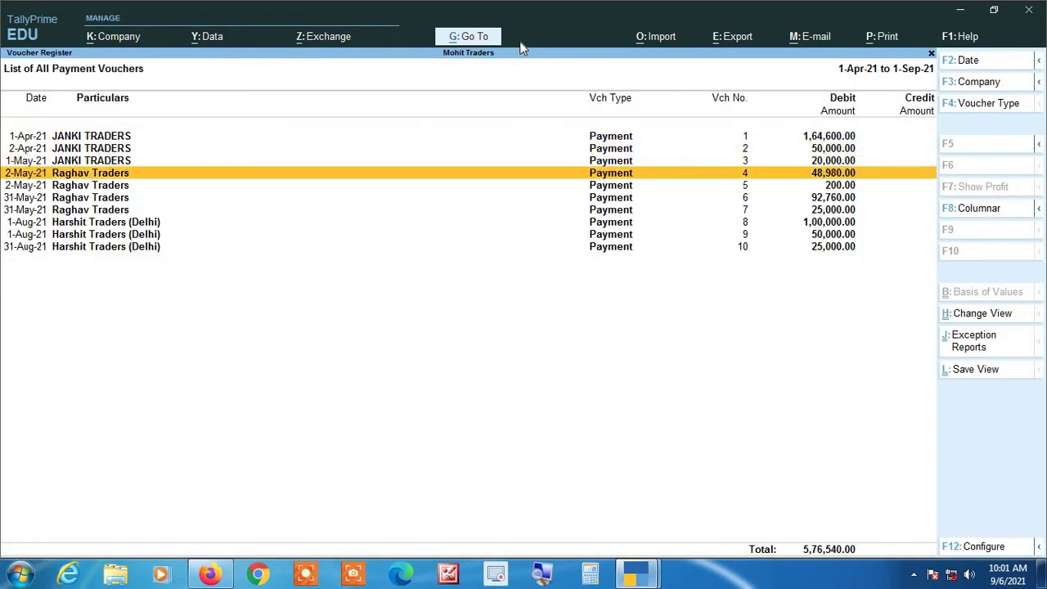
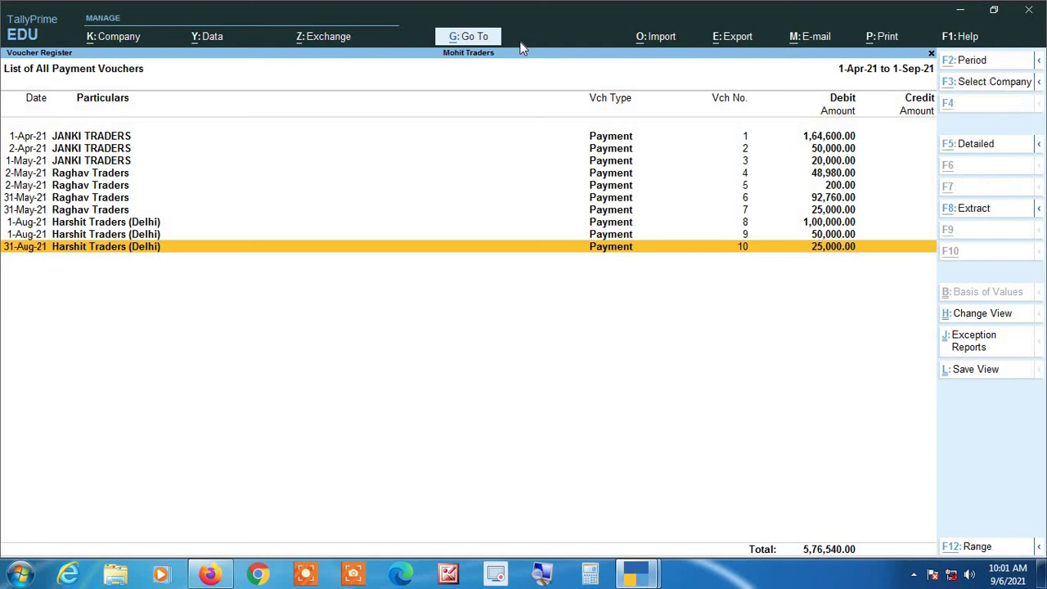
Add a new receipt voucher from the payment voucher list and date it 2-10.
key(alt+c)
key(F6)
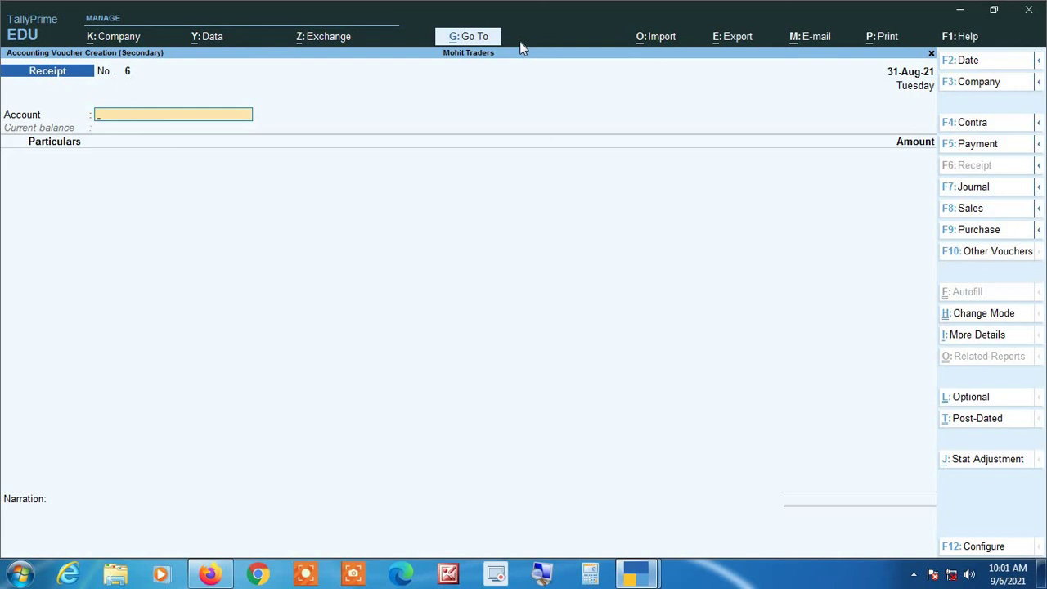
key(F2)
text(2)
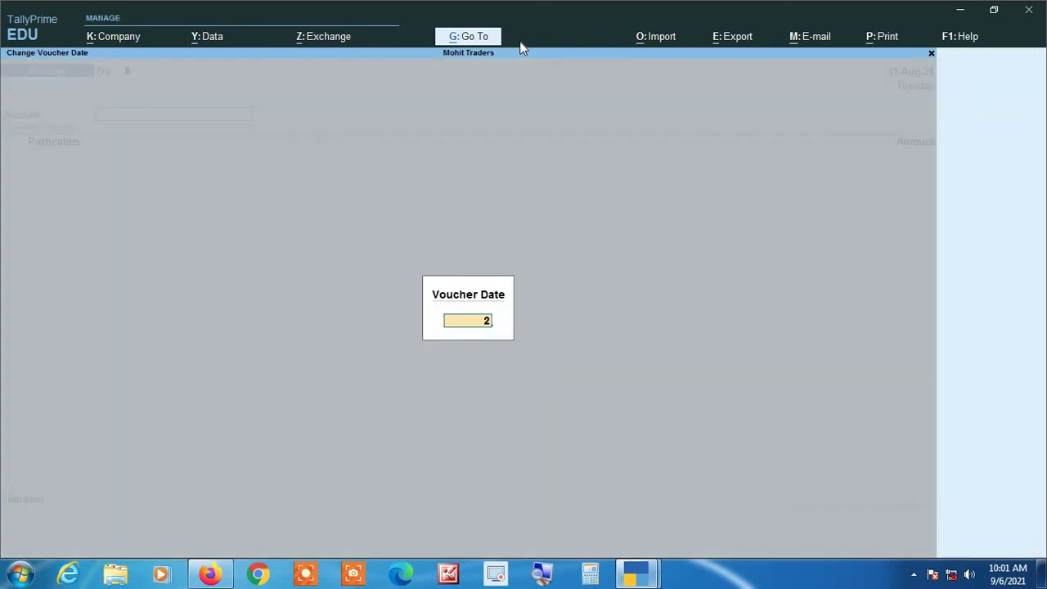
text(-10)
key(Return)
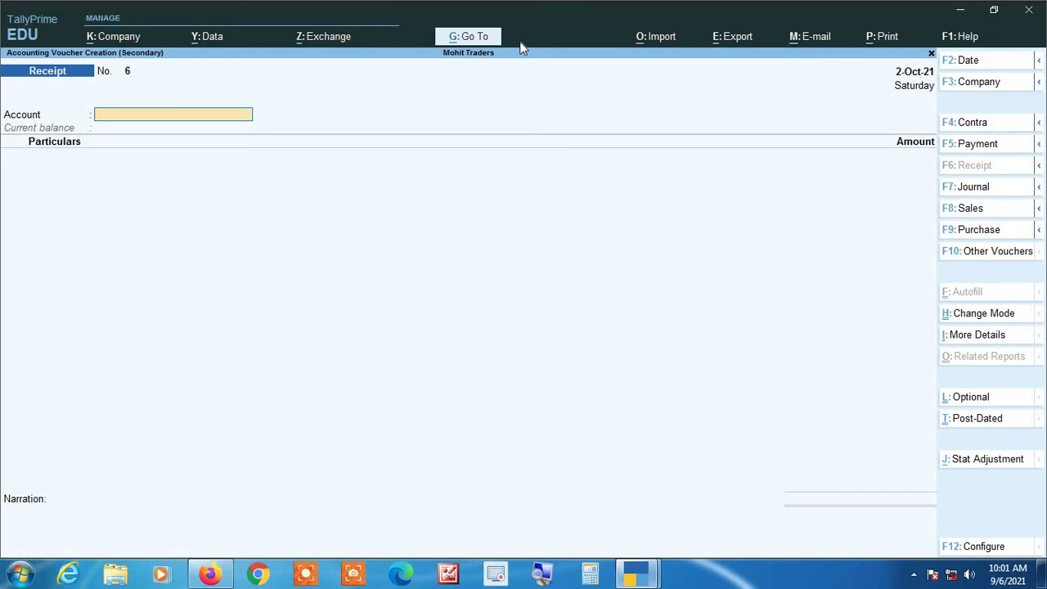
Set the receipt's account to Cash and choose Akash Traders as the ledger received from.
text(Cash)
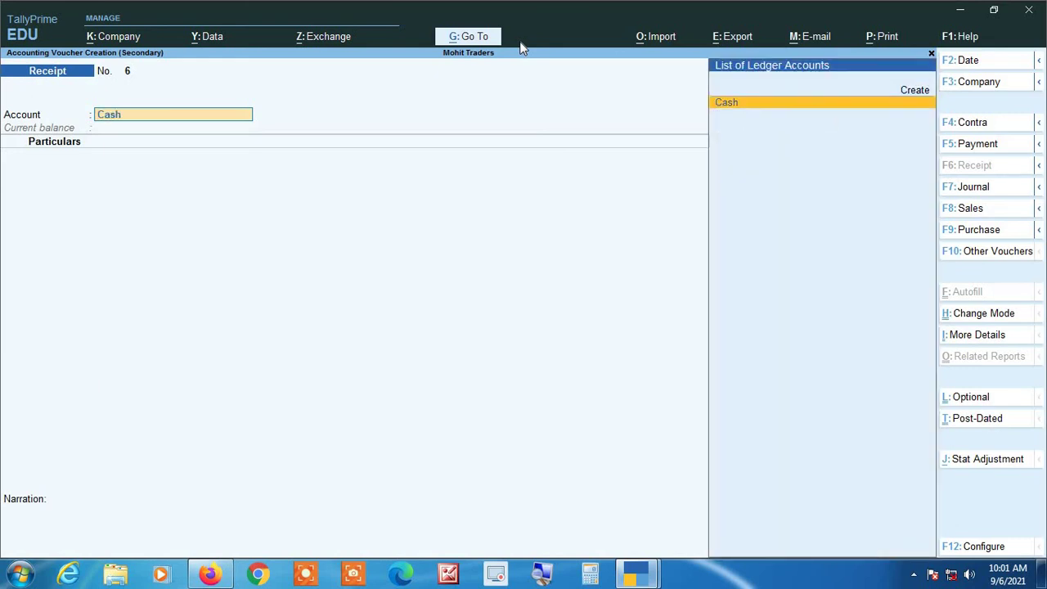
key(Return)
text(Ra)
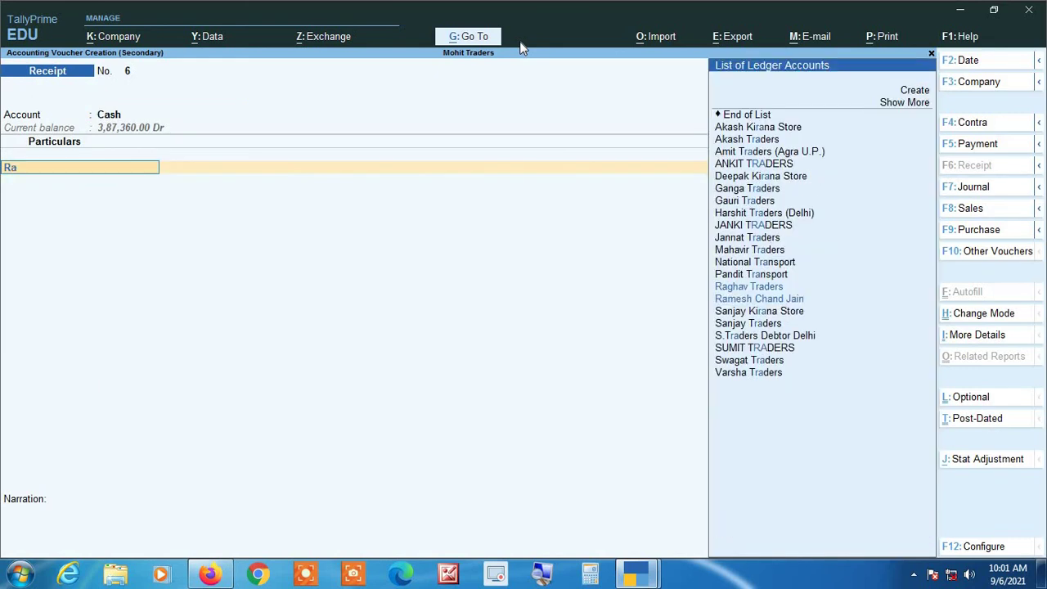
key(BackSpace)
key(BackSpace)
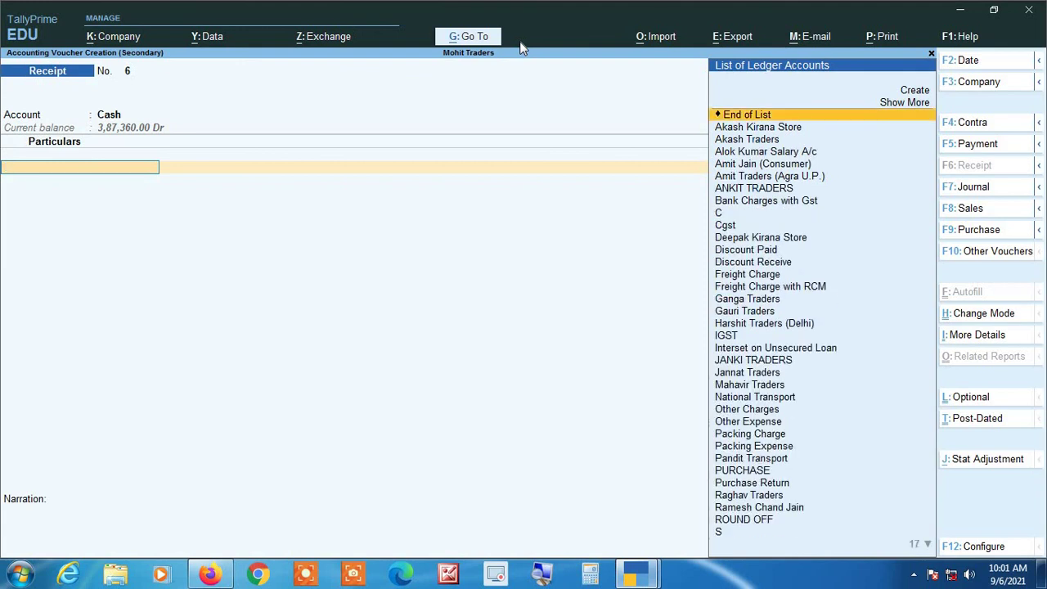
text(Ak)
key(Down)
key(Down)
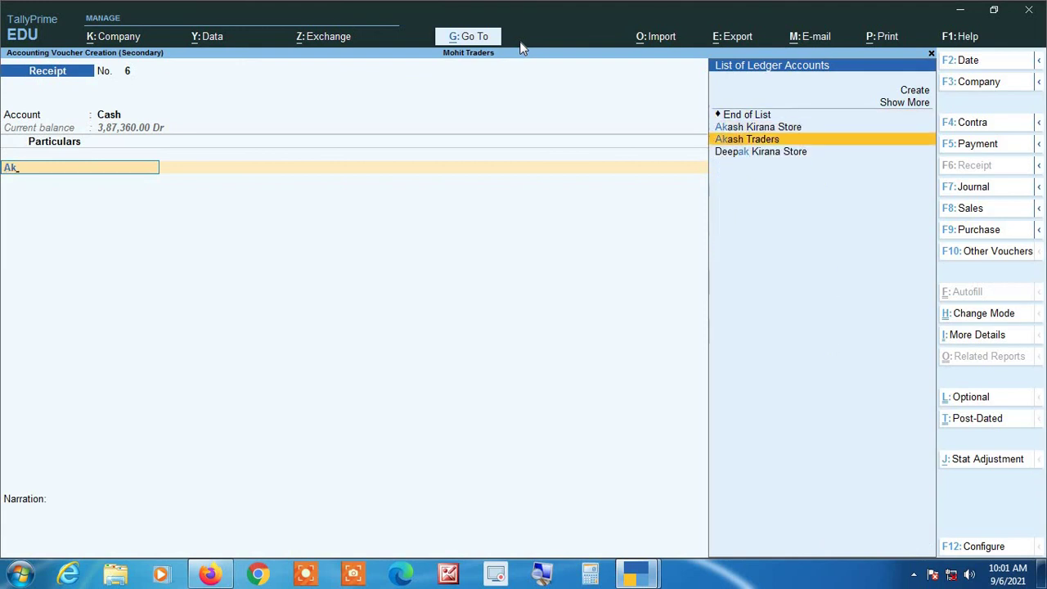
key(Return)
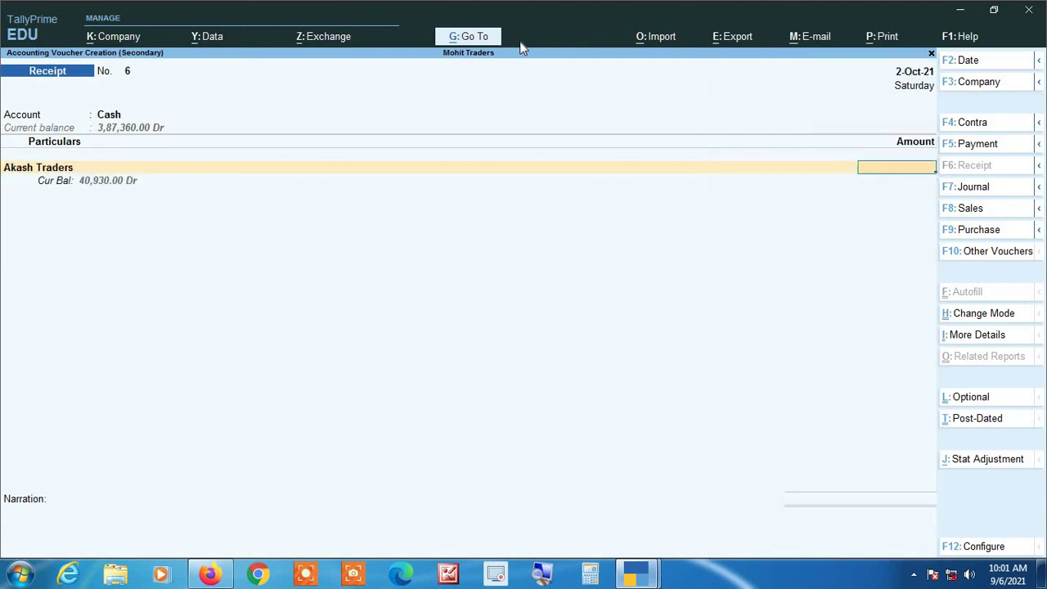
Enter 28450 as the amount received from Akash Traders and save the receipt voucher.
text(28450)
key(Return)
key(Return)
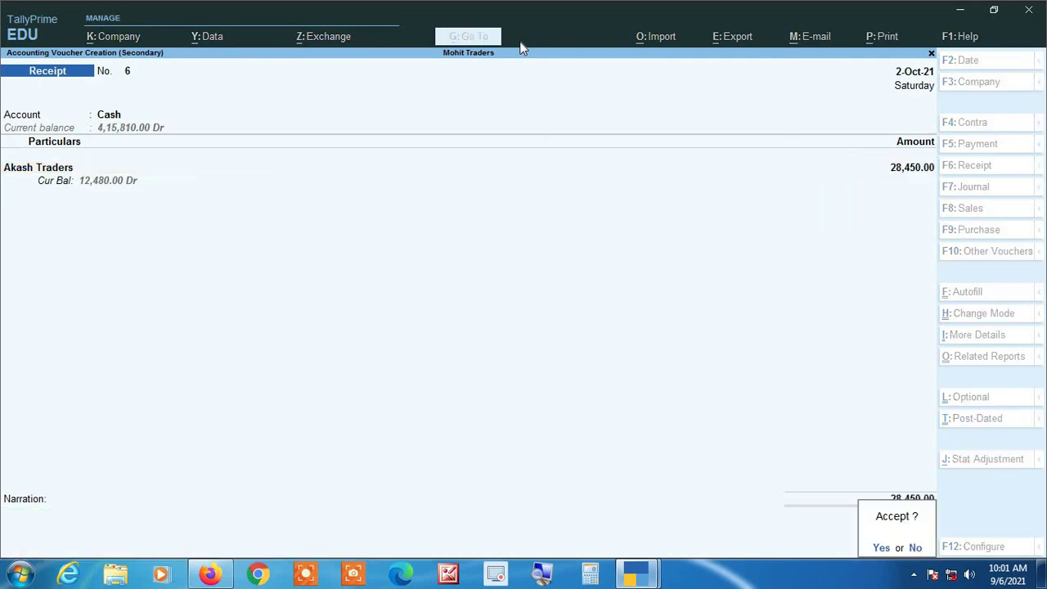
key(Return)
Look back through the payment voucher list, moving up through its earlier entries.
key(Up)
key(Up)
key(Up)
key(Up)
key(Up)
key(Up)
key(Up)
key(Up)
key(Up)
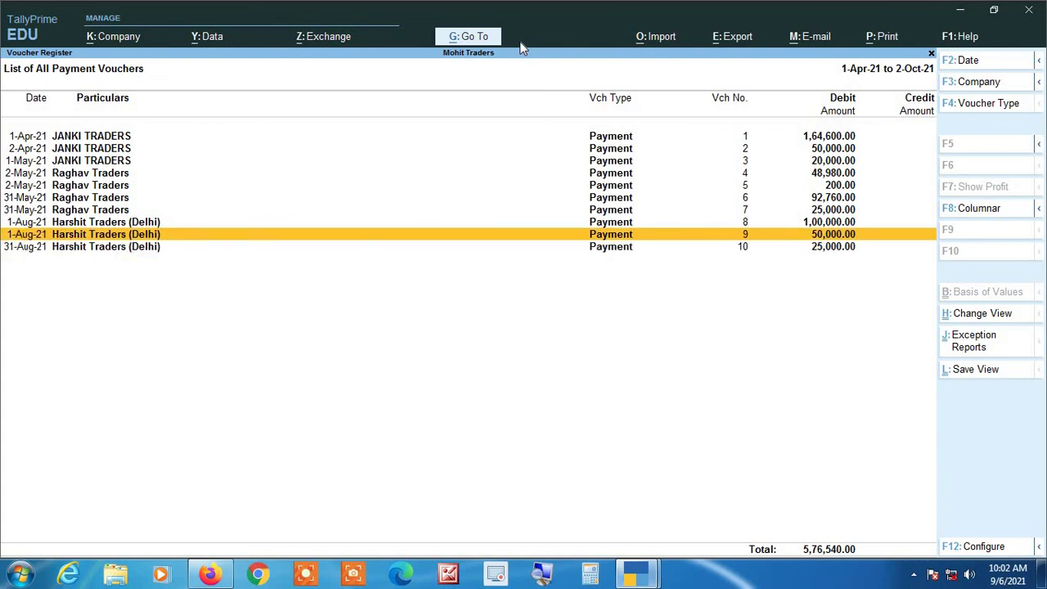
Look down through the payment voucher list to its last entry.
key(Down)
key(Down)
key(Down)
key(Down)
key(Down)
key(Down)
key(Down)
key(Down)
key(Down)
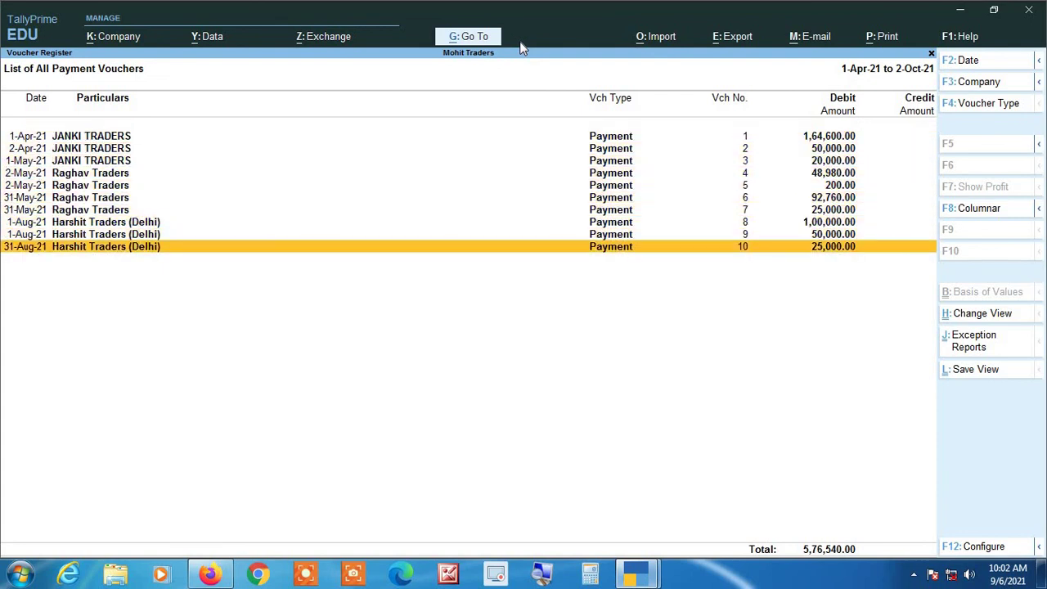
Open October's vouchers from the Receipt Register, view the Akash Traders receipt, and return to the account books list.
key(Escape)
key(Escape)
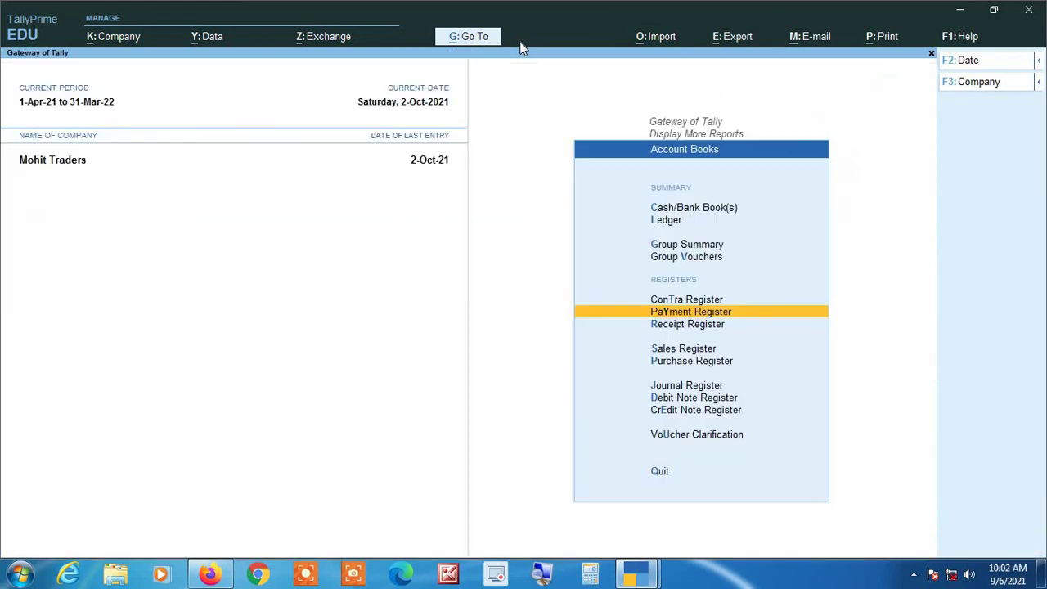
key(Down)
key(Return)
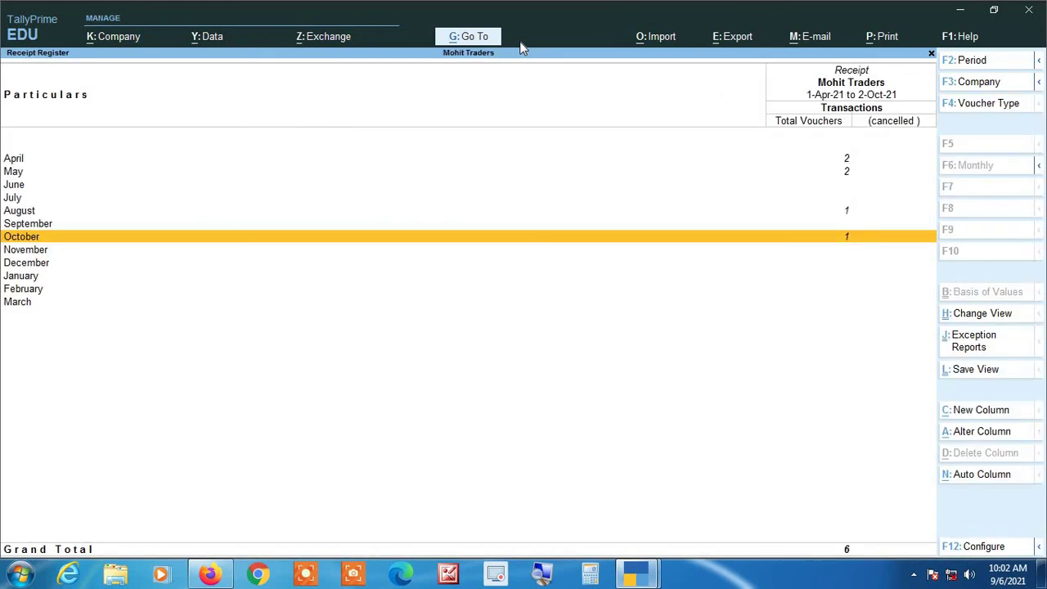
key(Return)
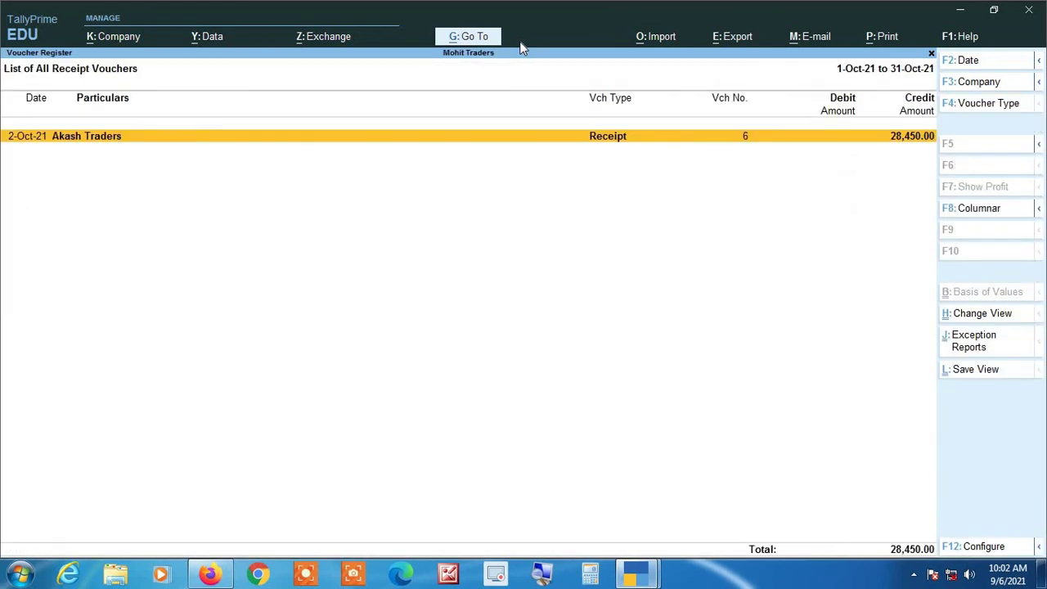
key(Return)
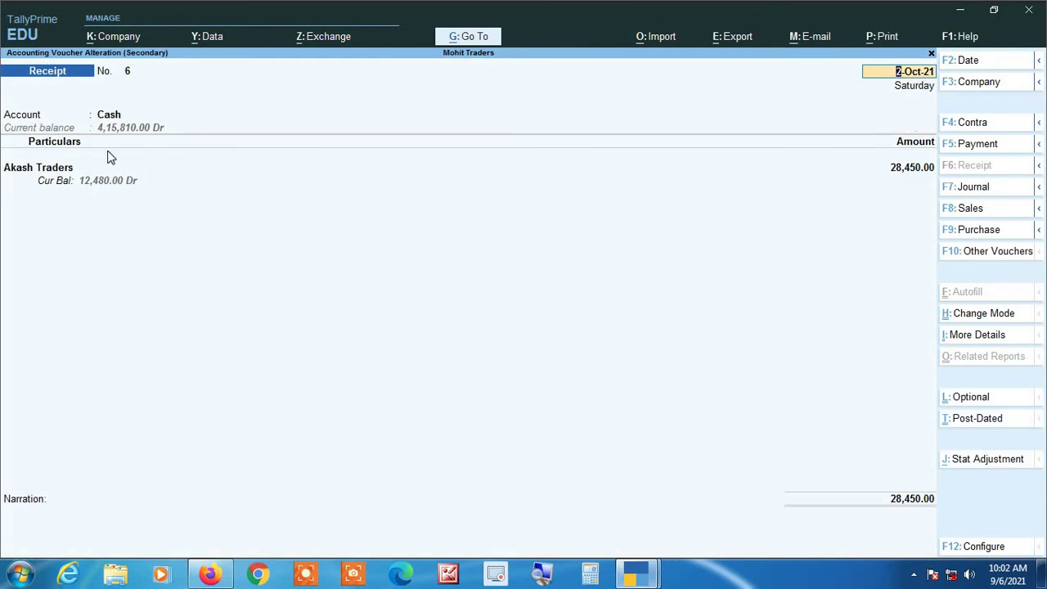
key(Escape)
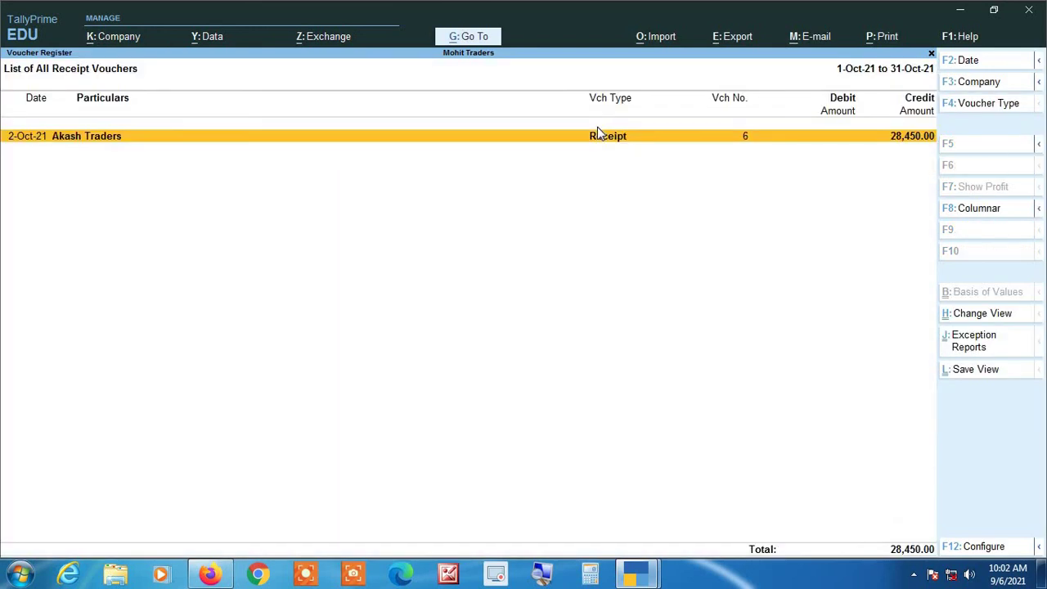
key(Escape)
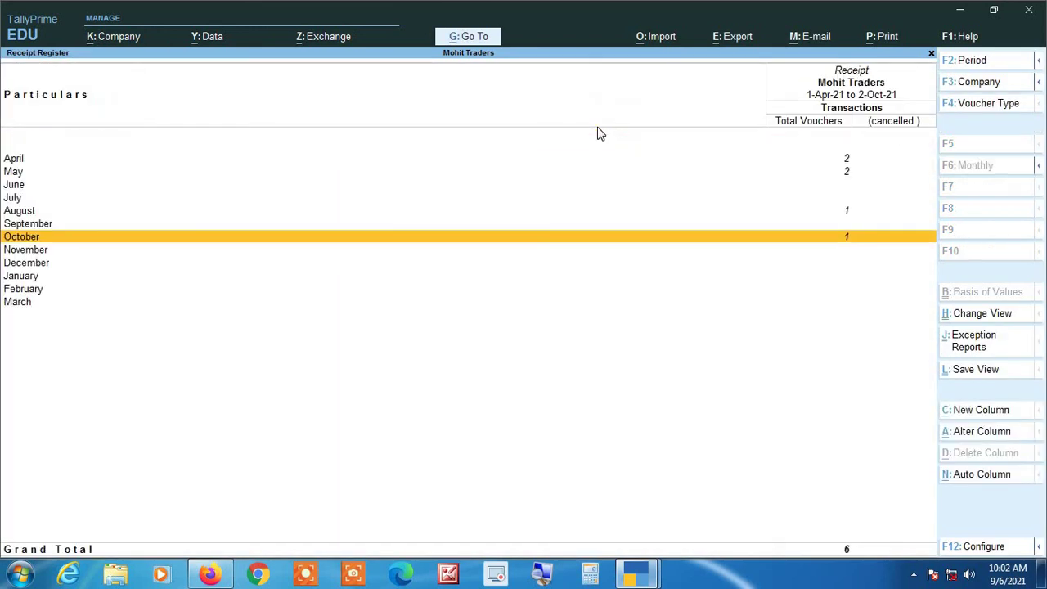
key(Escape)
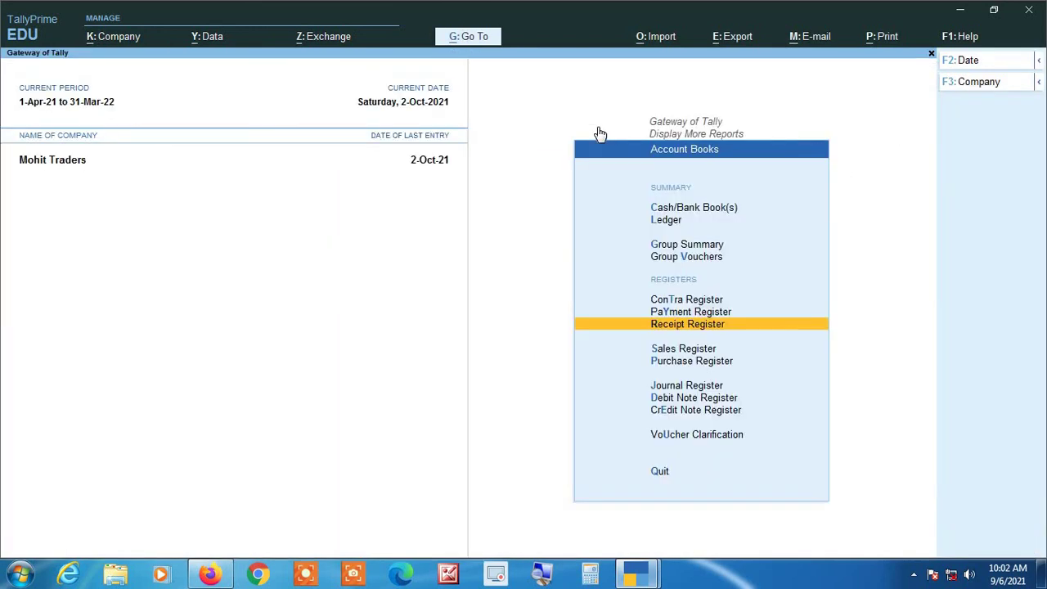
Look over the remaining account book registers and view the Debit Note Register's monthly summary.
key(Down)
key(Down)
key(Down)
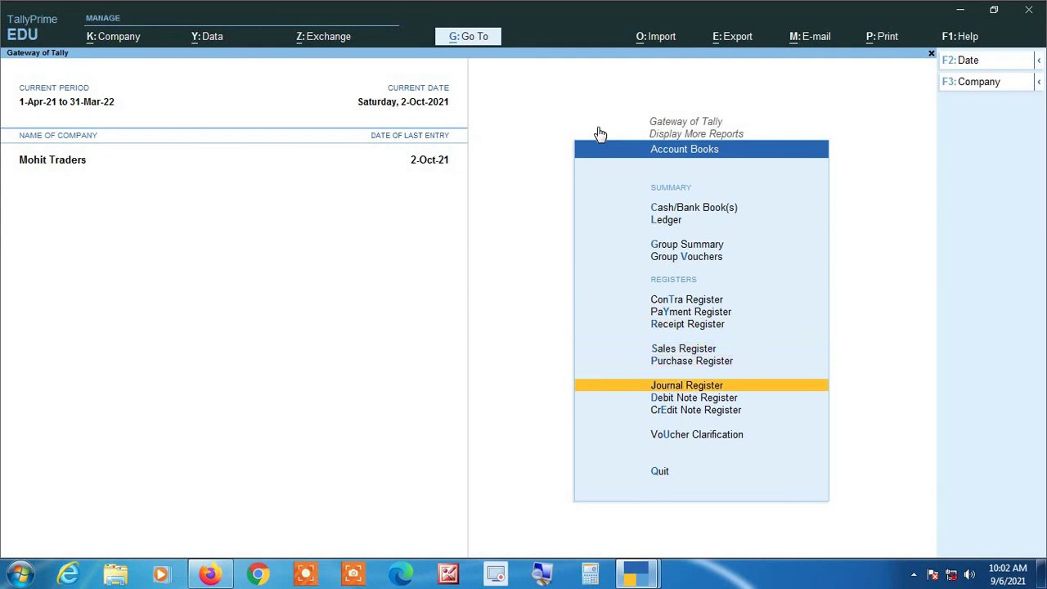
key(Up)
key(Up)
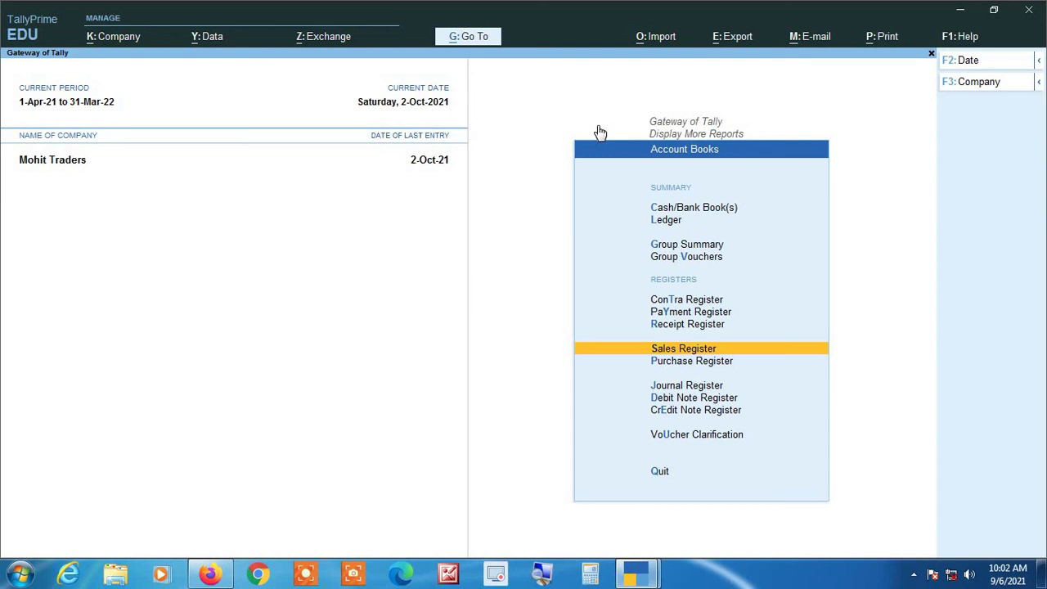
key(Down)
key(d)
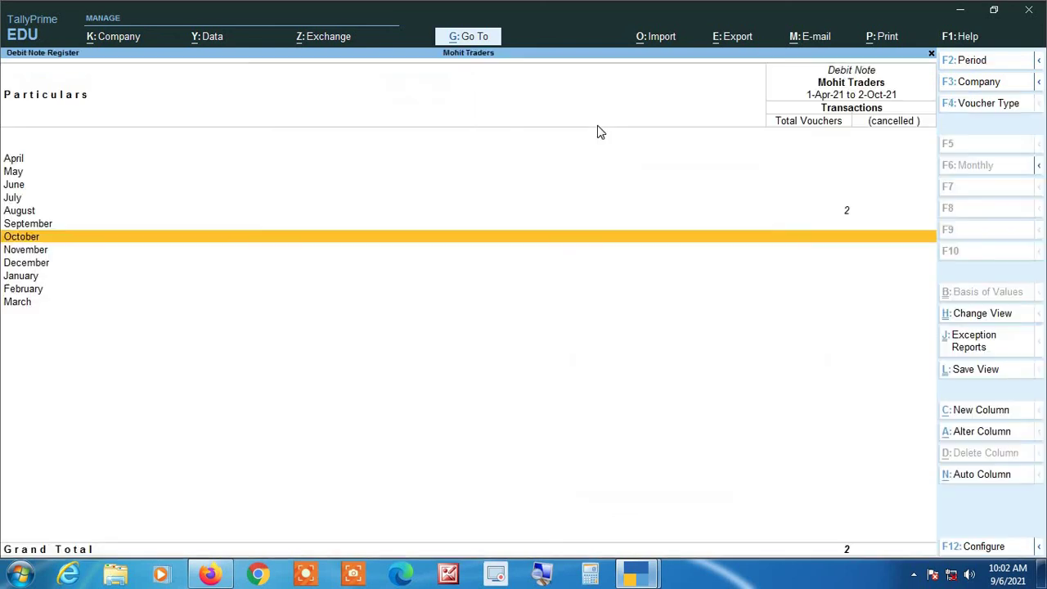
key(Escape)
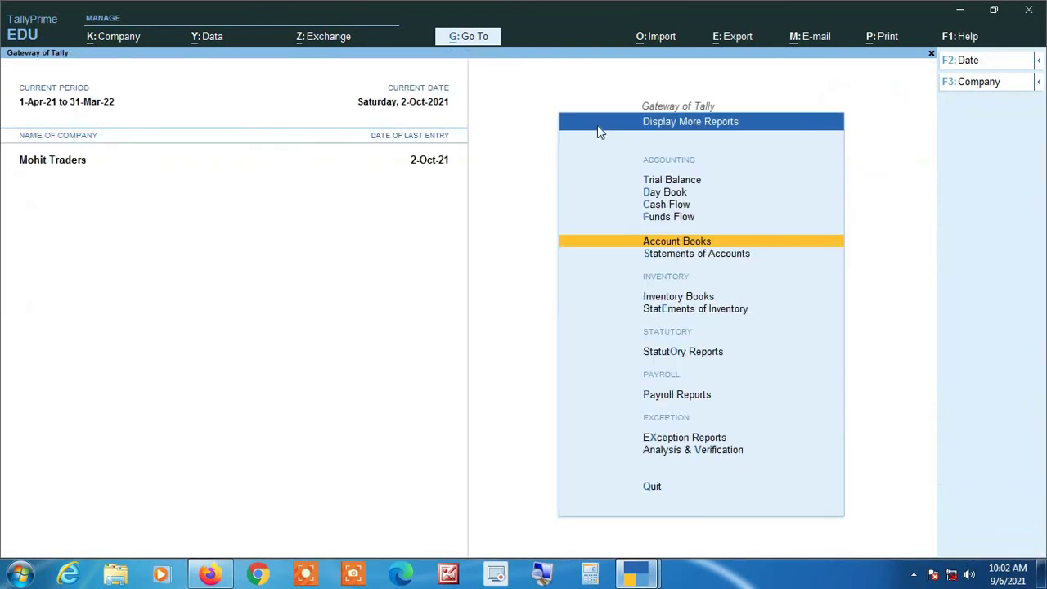
Open the ledger vouchers of Raghav Traders from the account books and set the period to 1-Apr-21 to 2-Oct-21.
key(Escape)
key(Return)
key(a)
key(l)
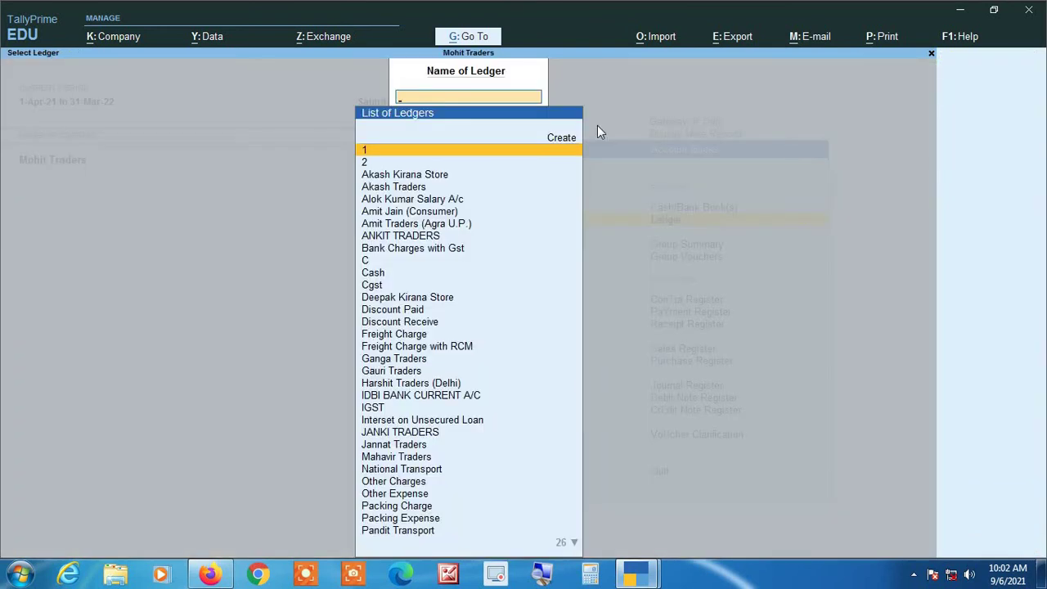
text(Ragh)
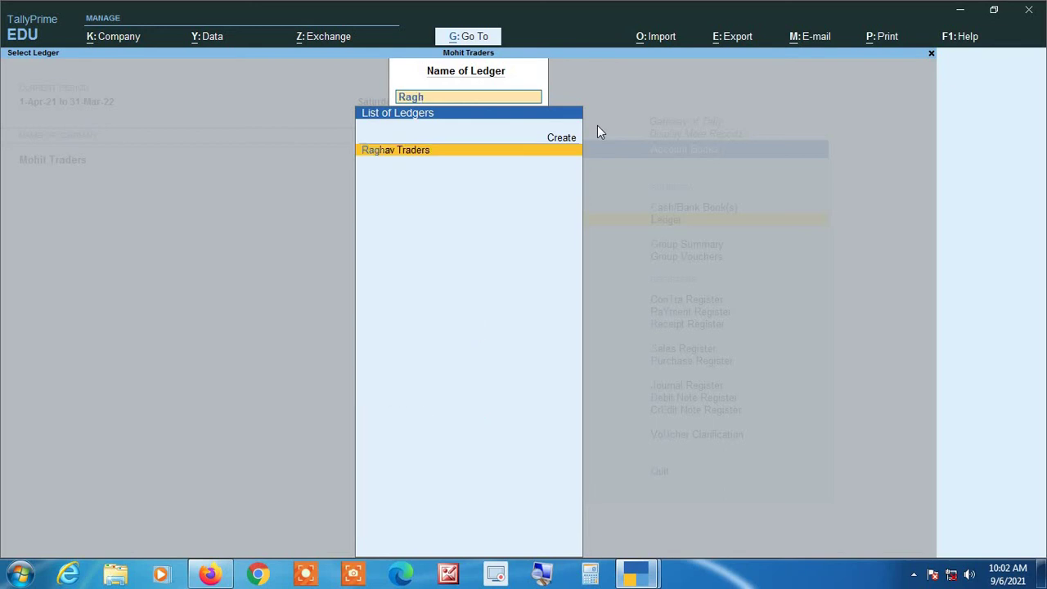
key(Return)
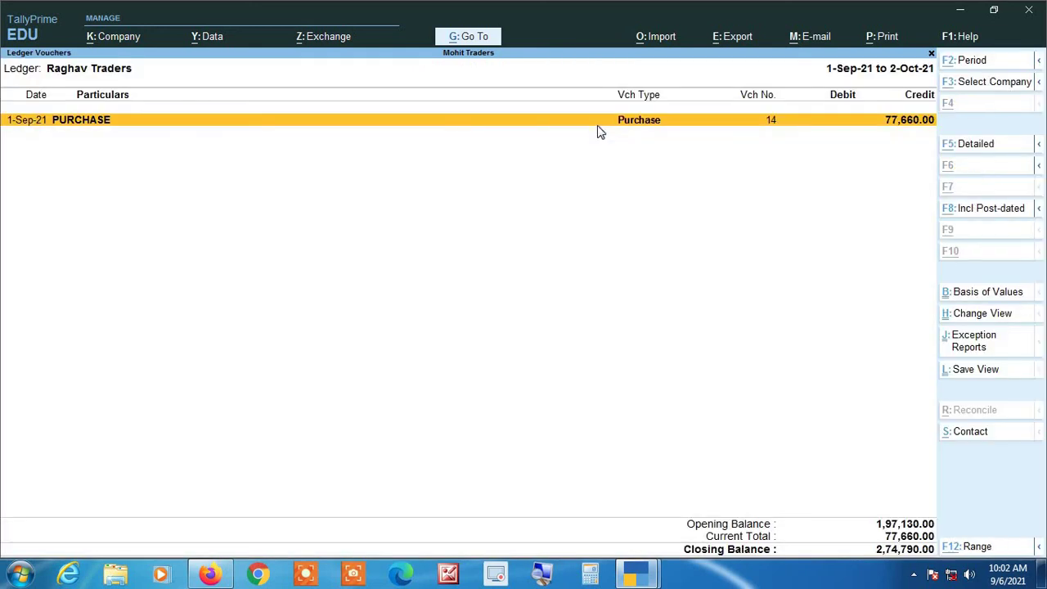
key(alt+F2)
key(Return)
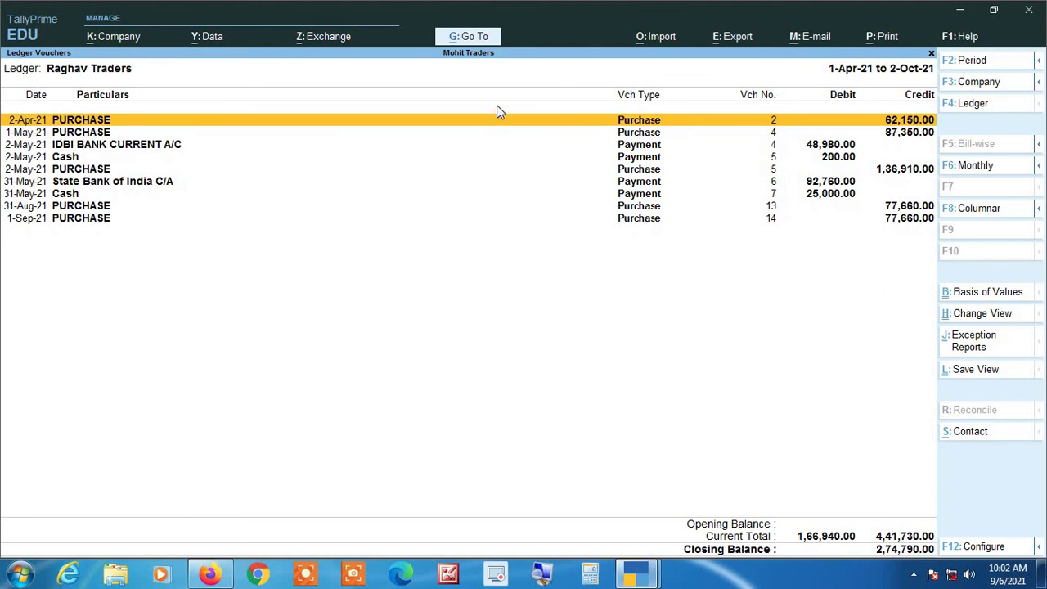
Add a new purchase voucher from the last entry of the Raghav Traders ledger and date it 1-10.
key(Down)
key(Down)
key(Down)
key(Down)
key(Down)
key(Down)
key(Down)
key(Down)
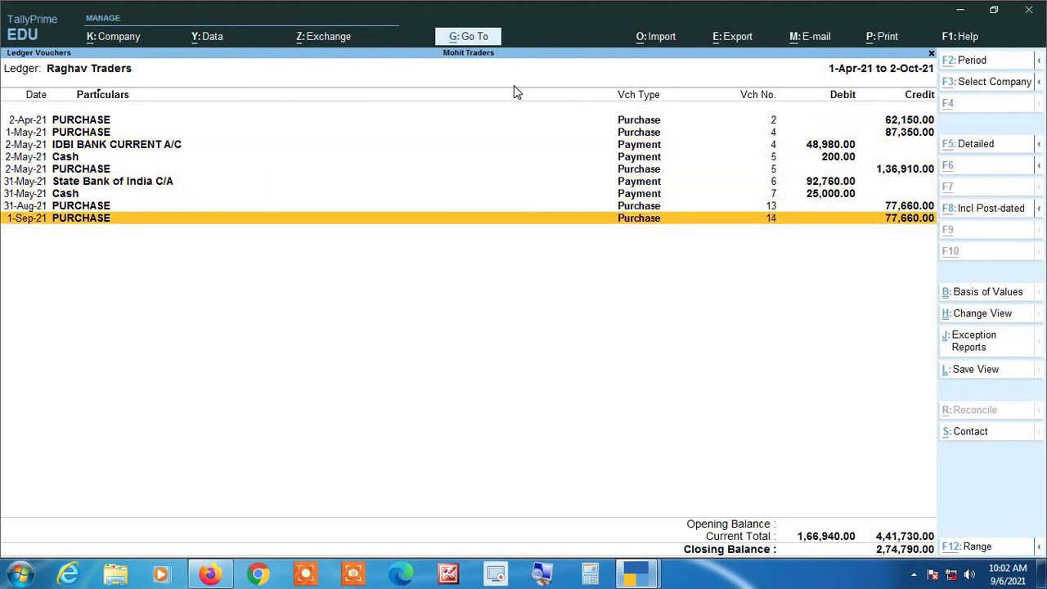
key(alt+a)
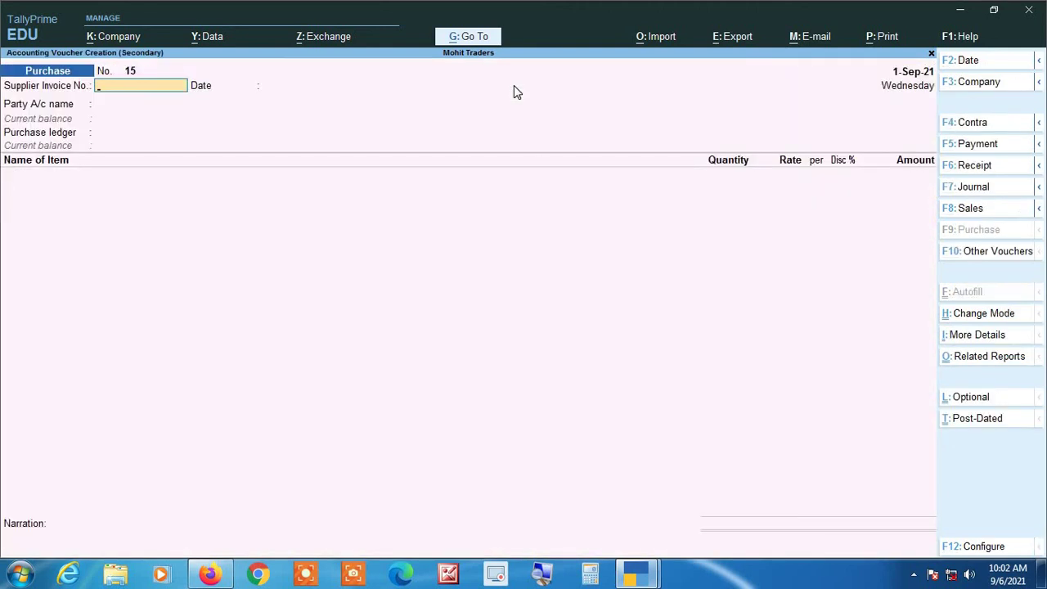
key(F2)
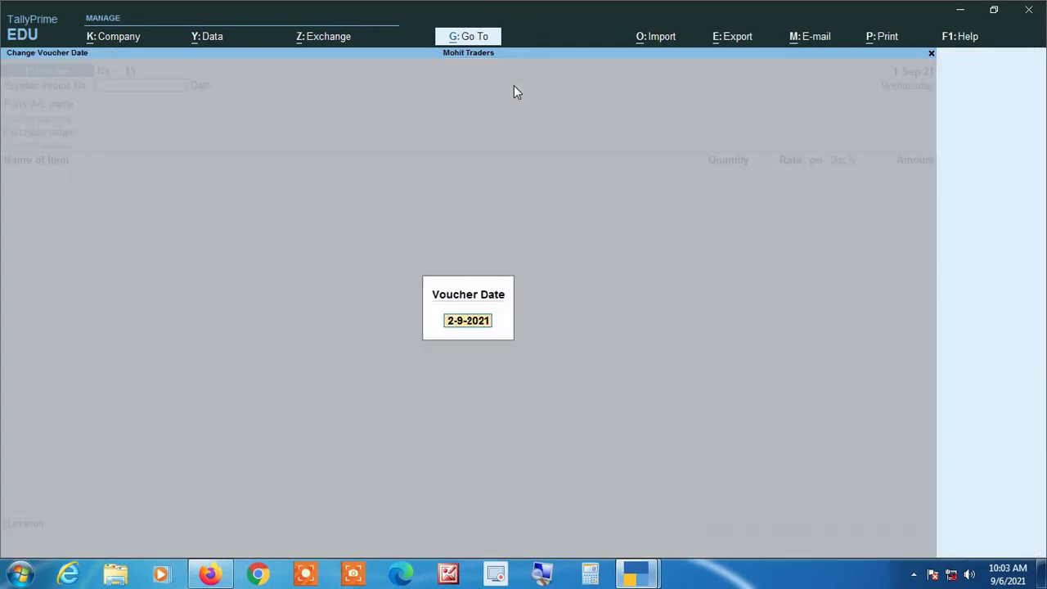
text(1 10)
key(Return)
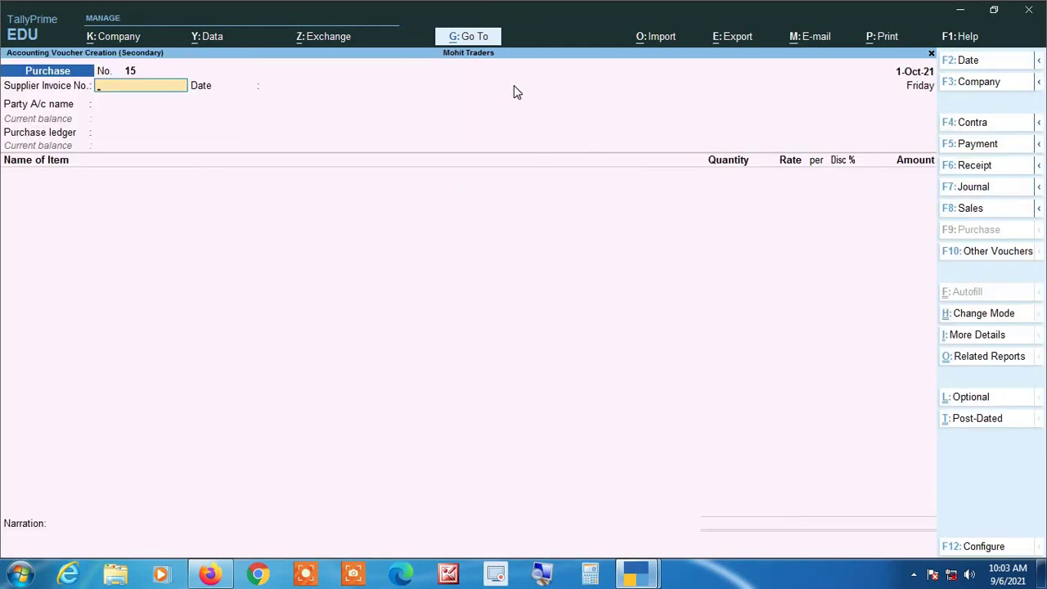
Leave the supplier invoice details blank, and set the party to Harshit Traders (Delhi) and the purchase ledger to PURCHASE.
key(Return)
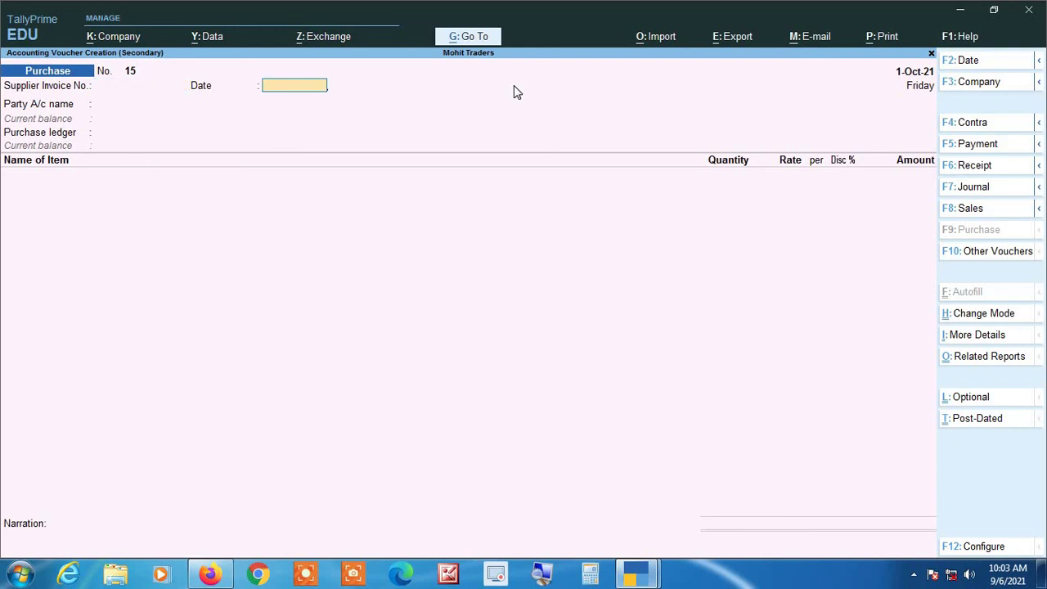
key(Return)
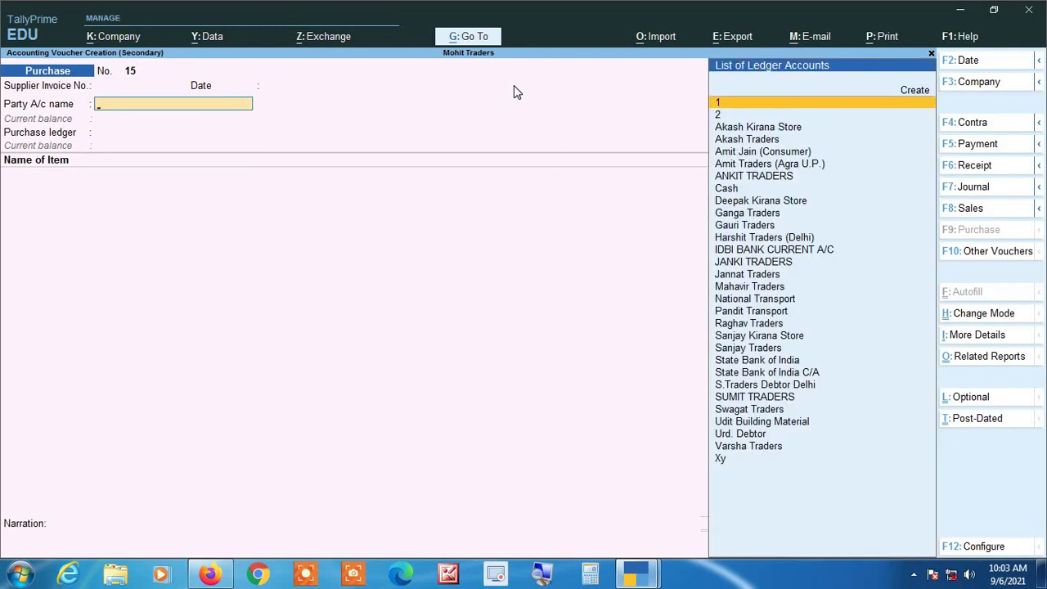
text(Har)
key(Return)
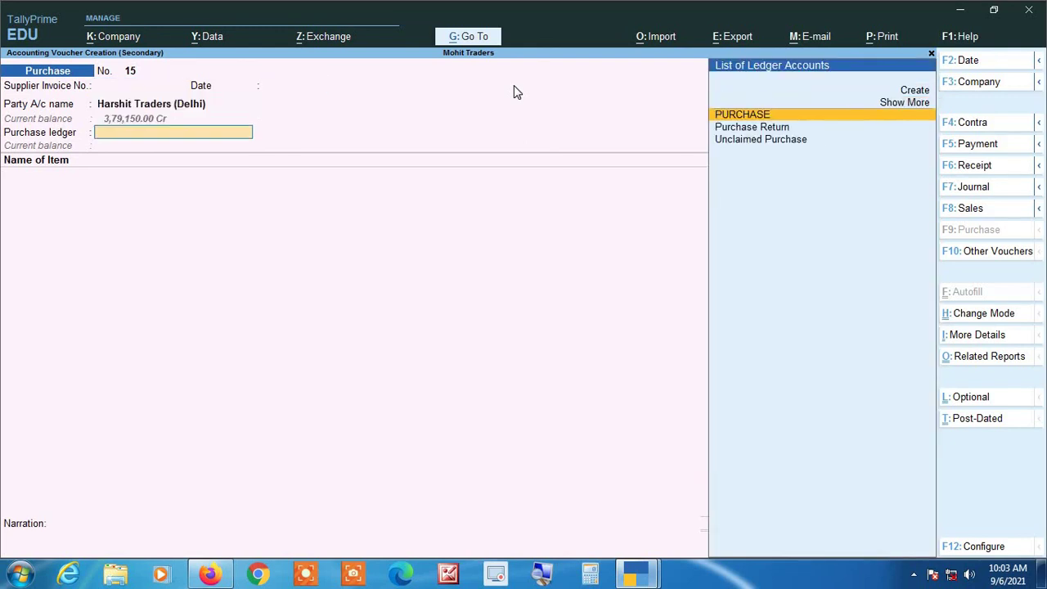
key(Return)
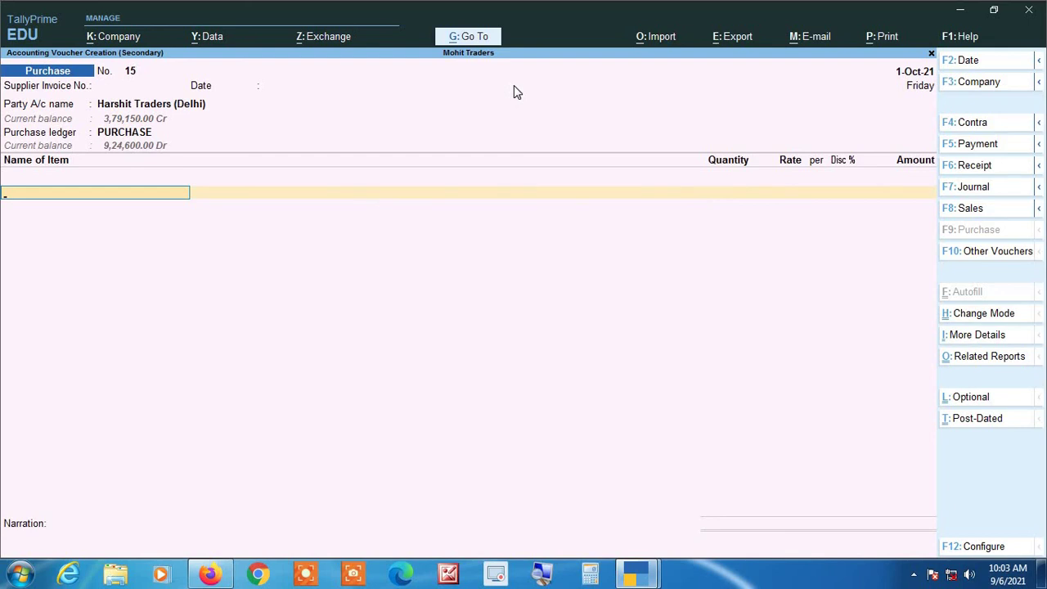
Enter the item Almonds with a quantity of 200 kgs at a rate of 120.00.
key(Down)
key(Down)
key(Return)
text(200)
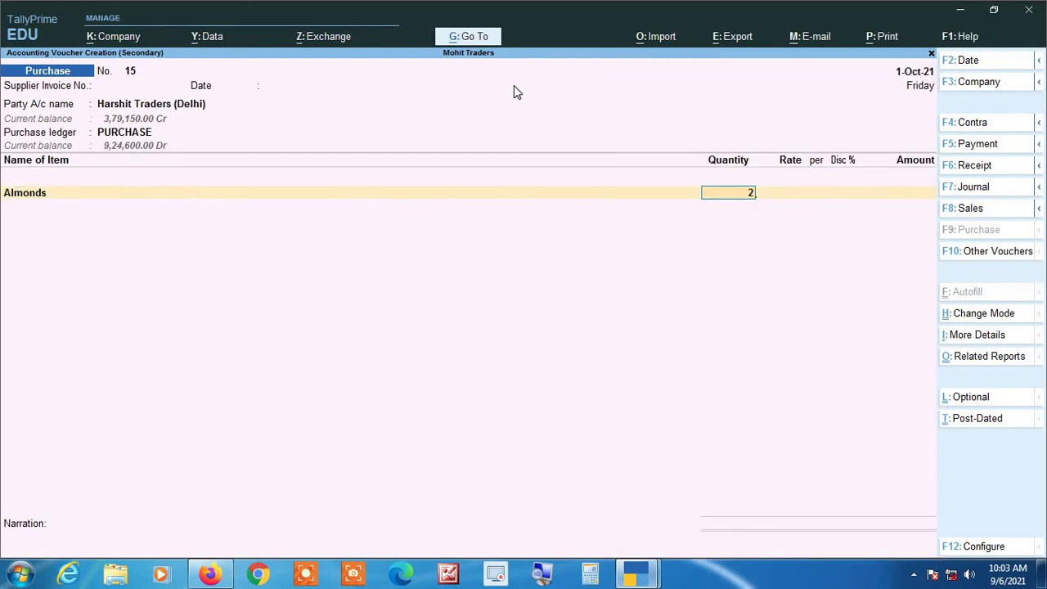
key(Return)
key(Return)
key(Return)
key(Return)
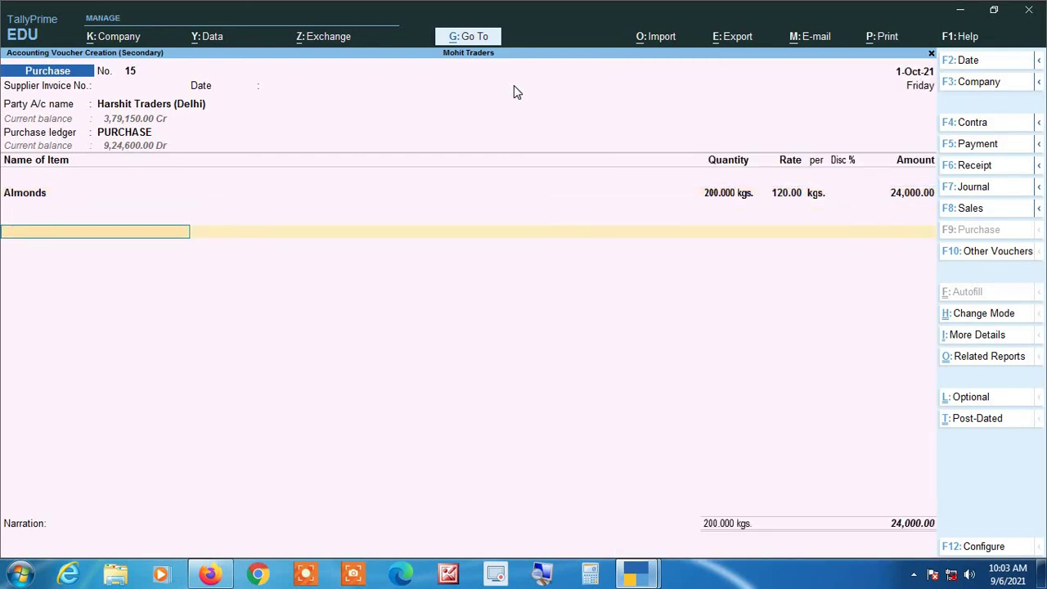
Add the IGST ledger to the purchase, leave the narration empty, and save the voucher.
text(ig)
key(Return)
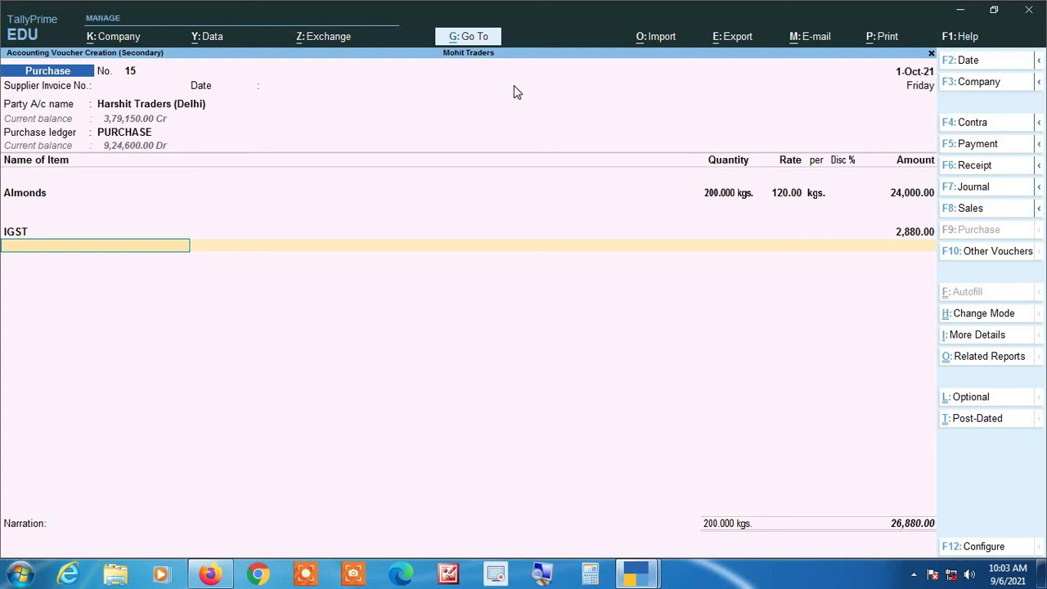
key(Return)
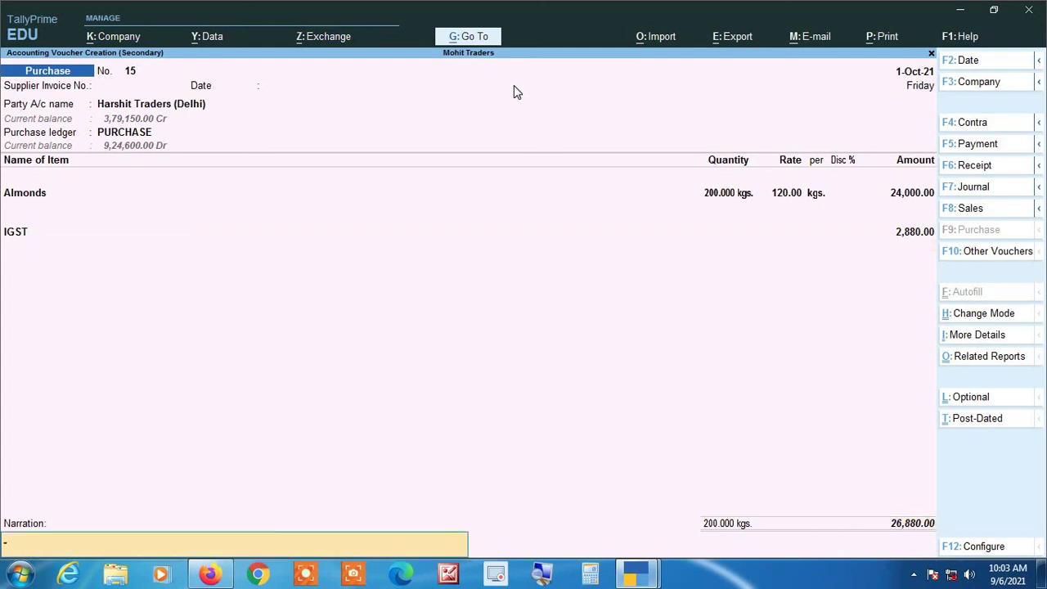
key(Return)
key(Return)
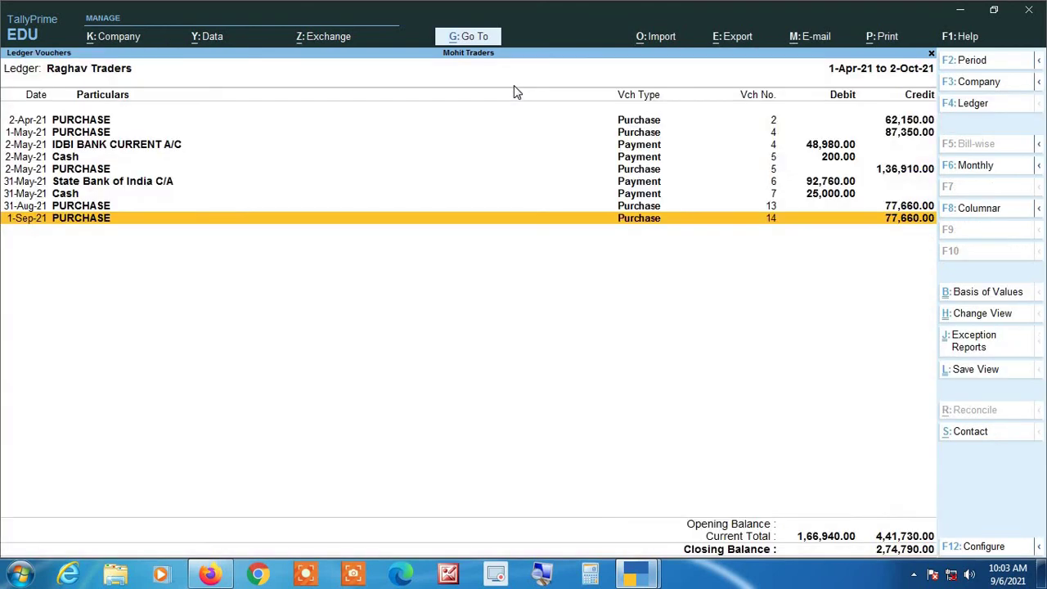
Switch the ledger vouchers report from Raghav Traders to Harshit Traders (Delhi).
key(Up)
key(Up)
key(Down)
key(Down)
key(Up)
key(Up)
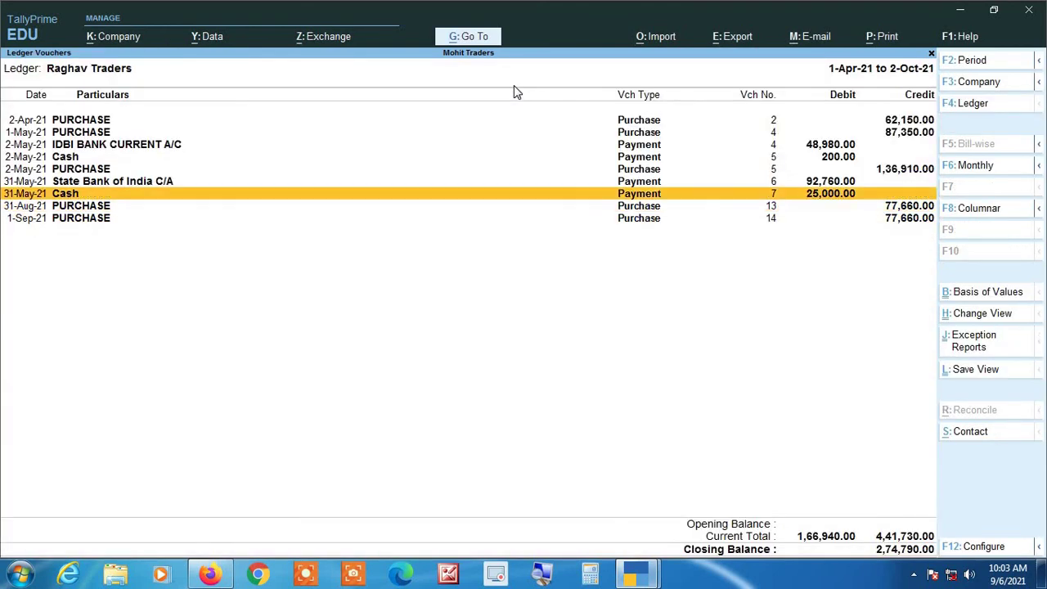
key(F4)
text(Harsh)
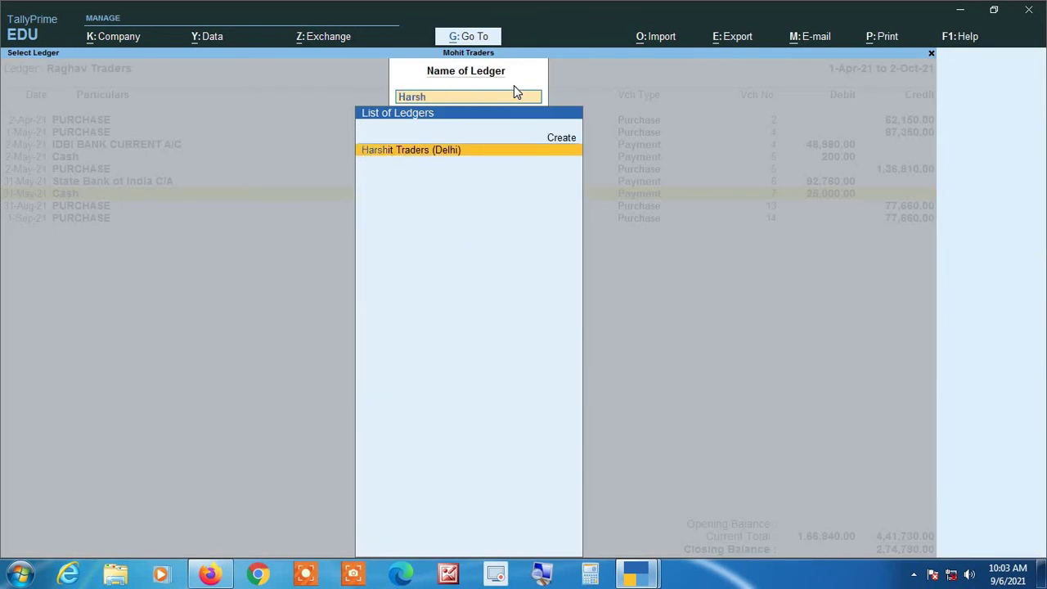
key(Return)
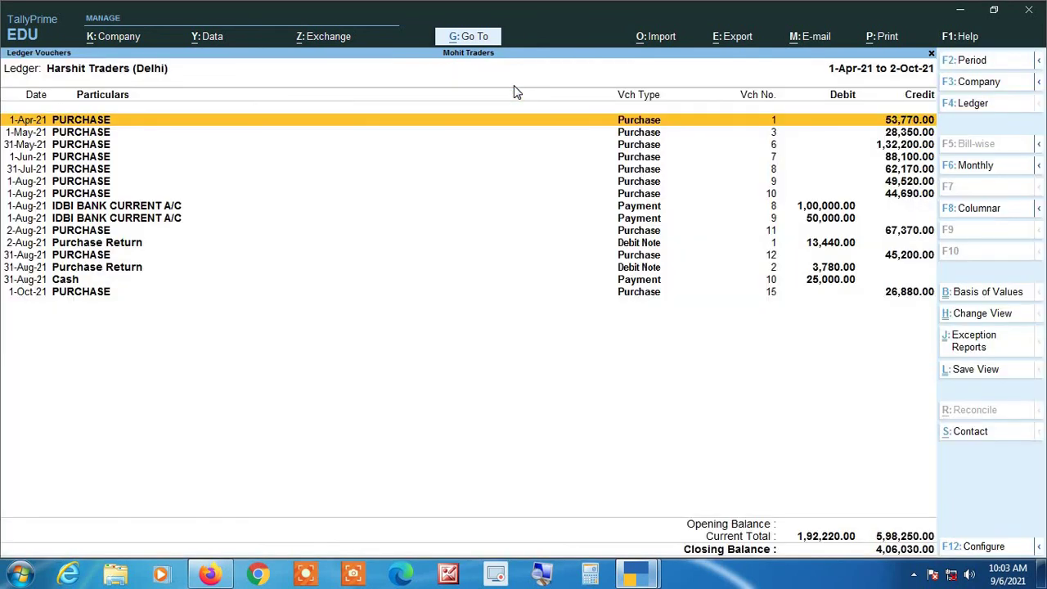
Examine the voucher entries of Harshit Traders (Delhi) down to the 1-Oct-21 purchase.
click(543, 576)
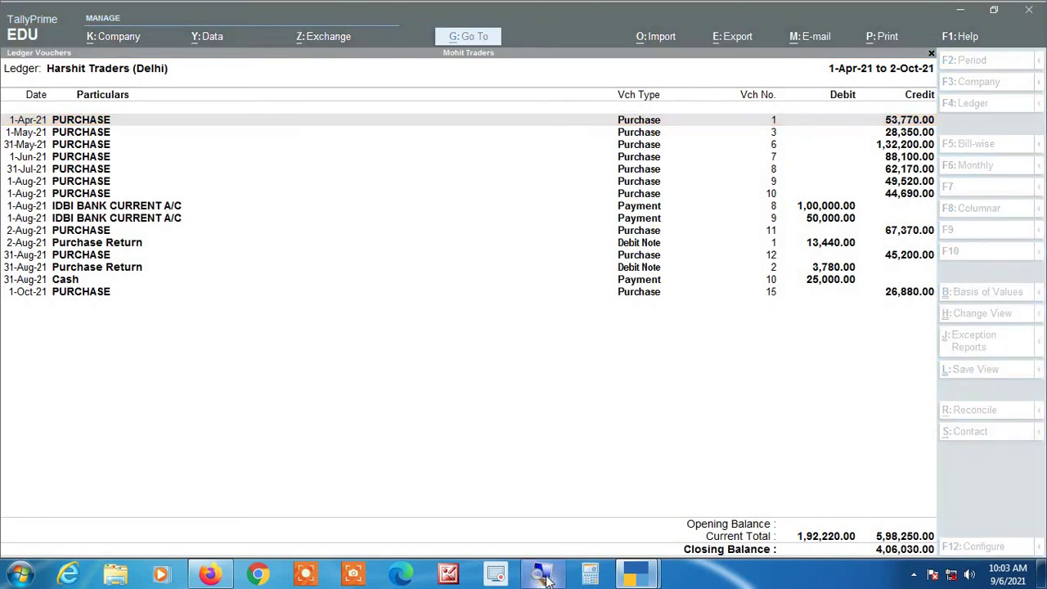
key(Down)
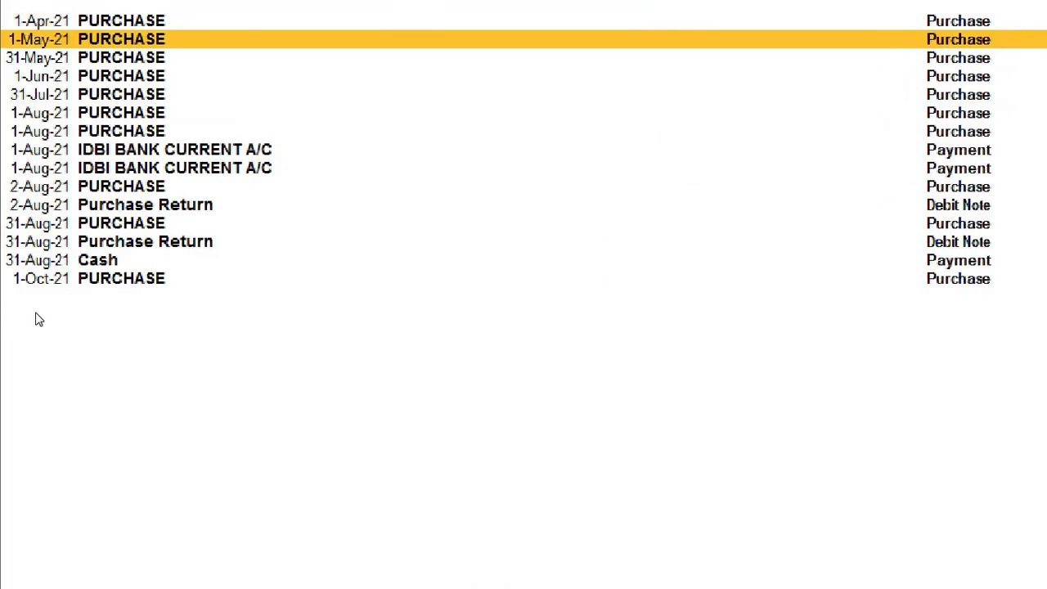
key(Down)
key(Down)
key(Down)
key(Down)
key(Down)
key(Down)
key(Down)
key(Down)
key(Down)
key(Down)
key(Down)
key(Down)
key(Down)
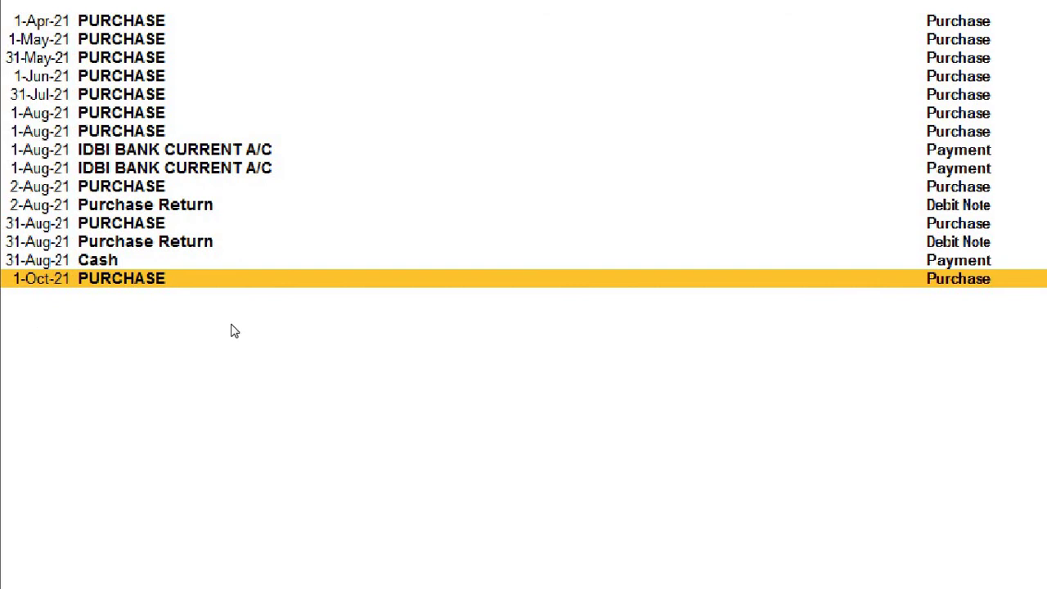
Review the 1-Oct-21 purchase voucher of Harshit Traders (Delhi) and leave it without changes.
key(super+minus)
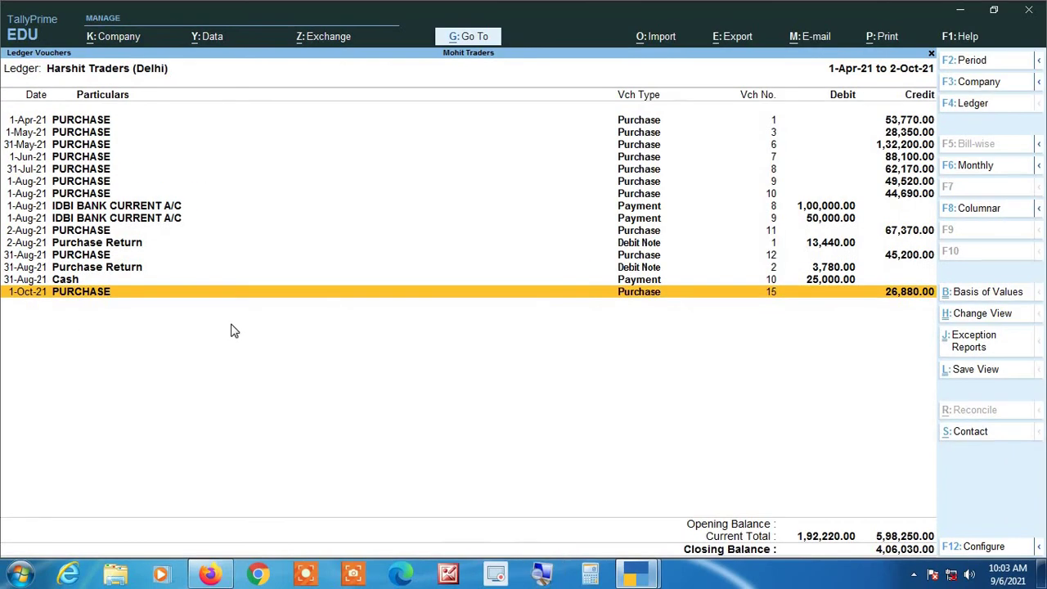
key(Return)
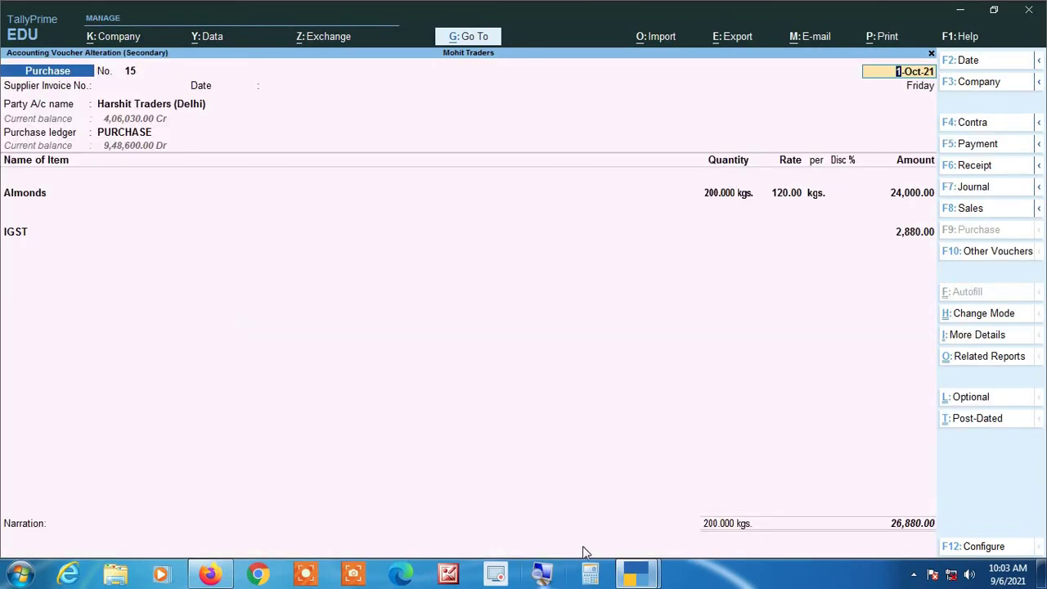
key(Escape)
key(y)
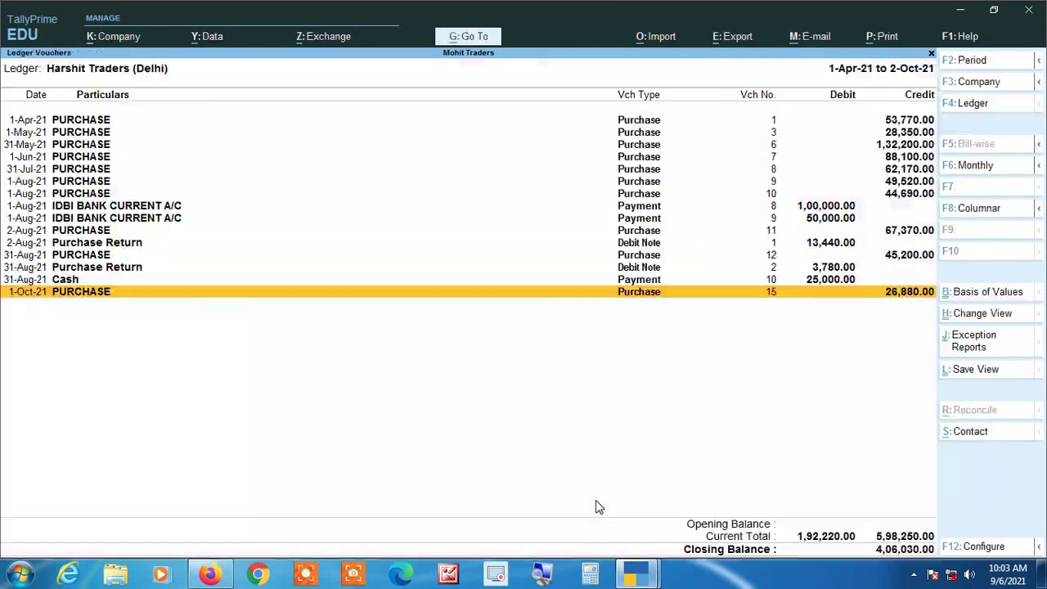
Close the ledger vouchers report and return to the Gateway of Tally.
key(Escape)
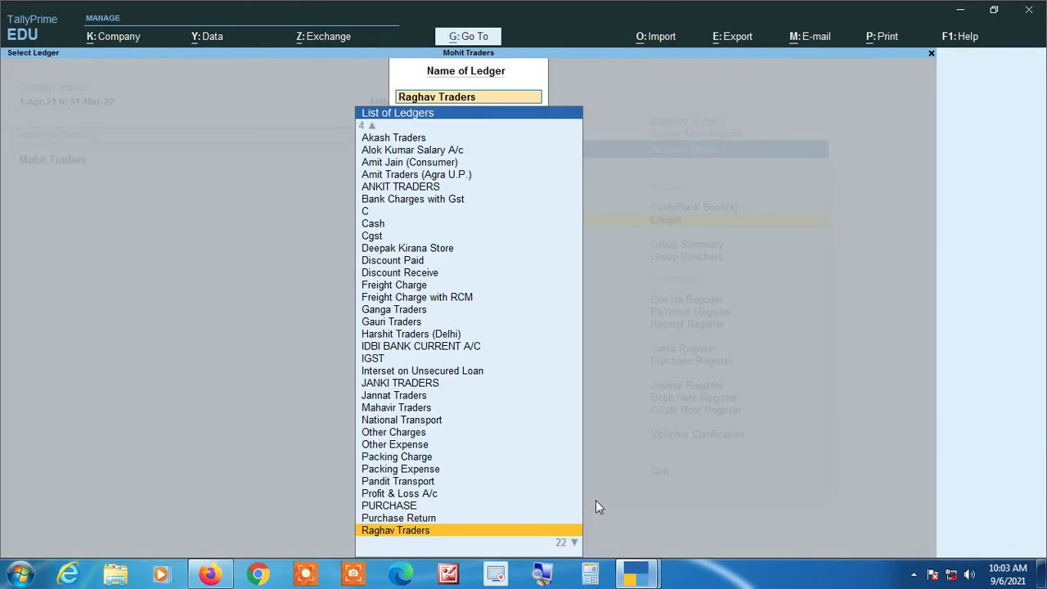
key(Escape)
key(Escape)
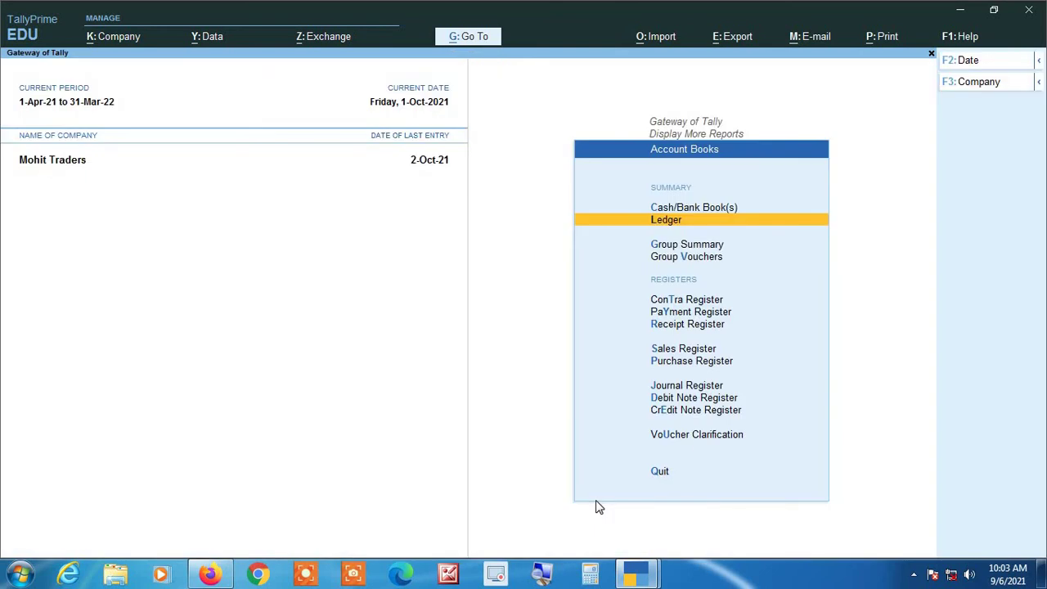
key(Escape)
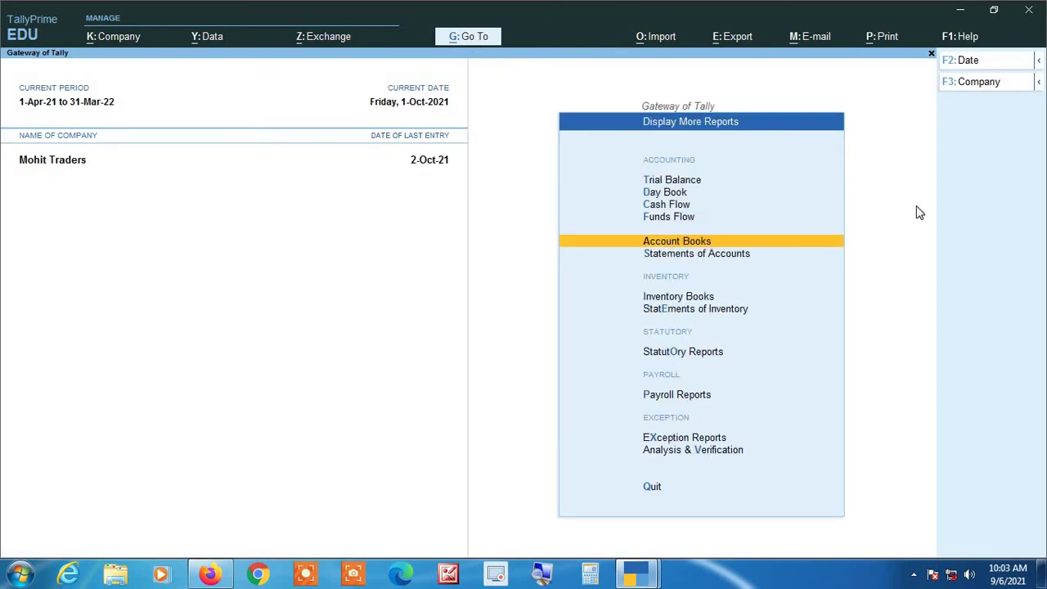
key(Escape)
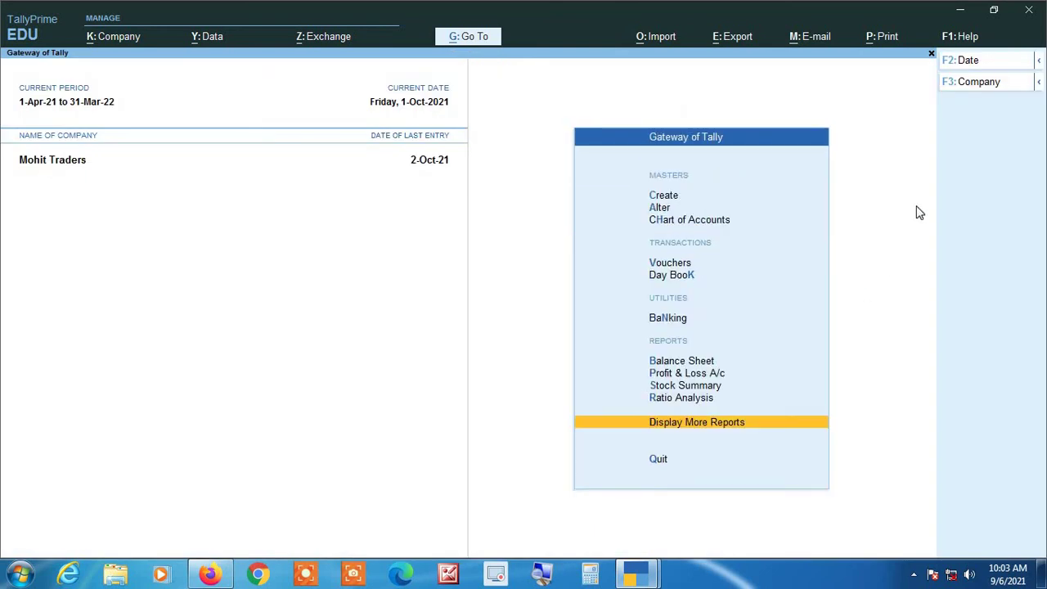